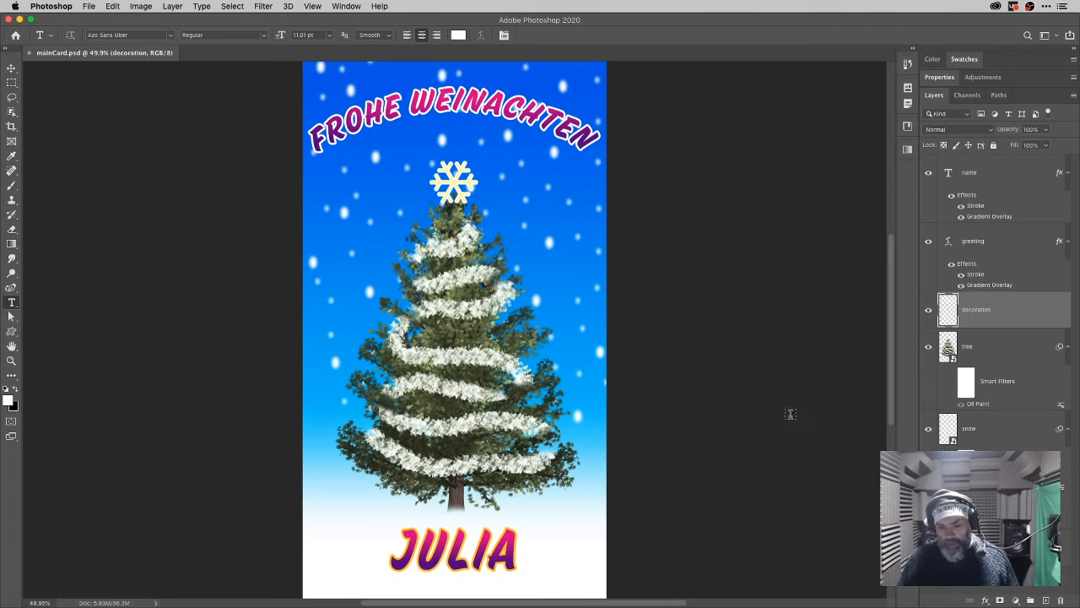
- Check what the Background, misty, snow and tree layers contribute to the card by hiding and reshowing each one
click(8, 70)
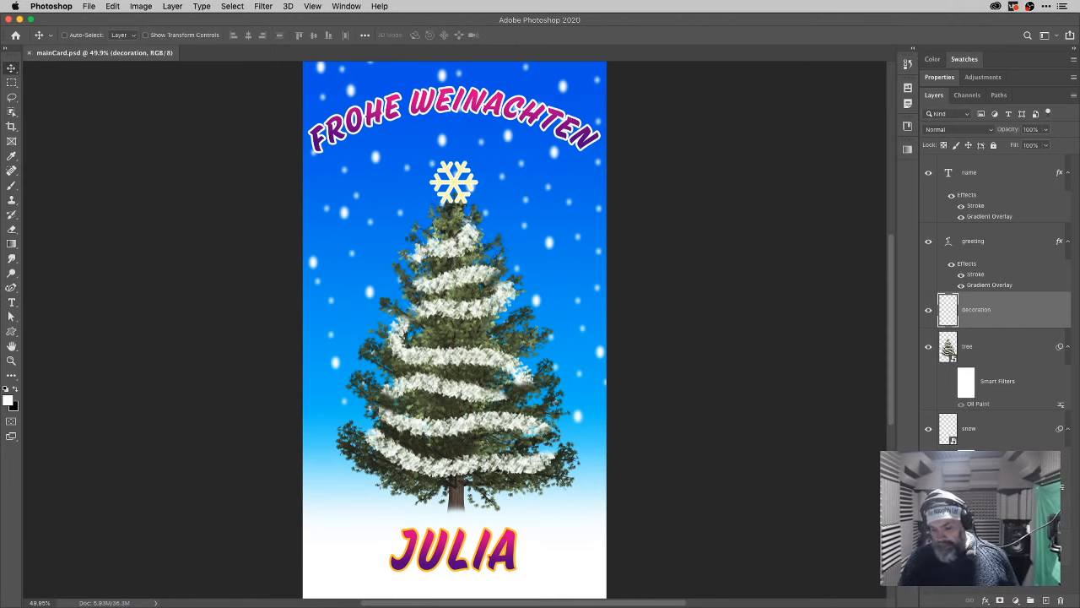
click(928, 546)
click(928, 546)
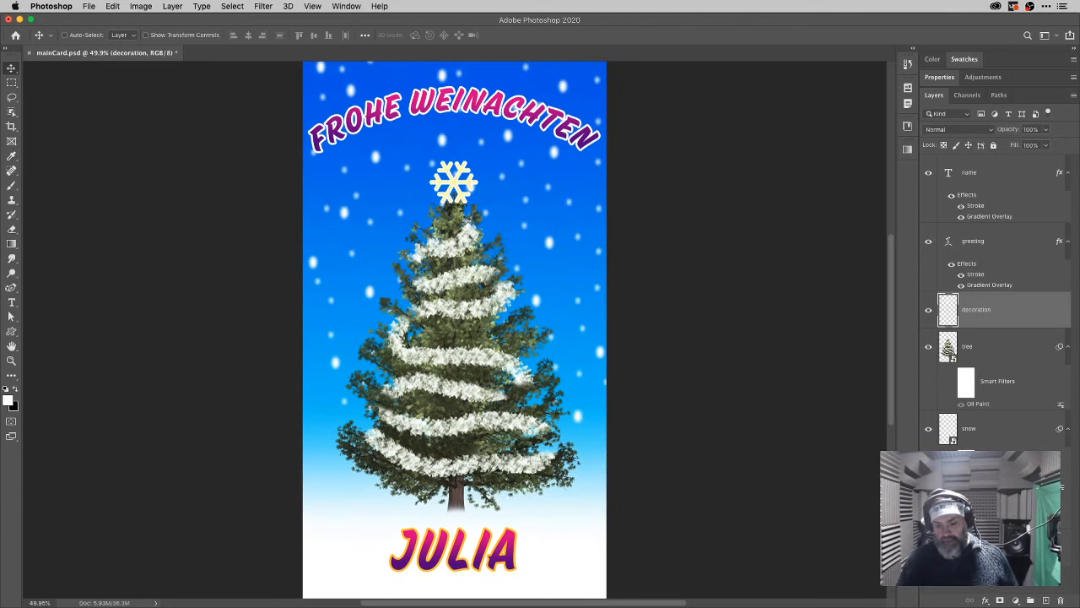
click(928, 511)
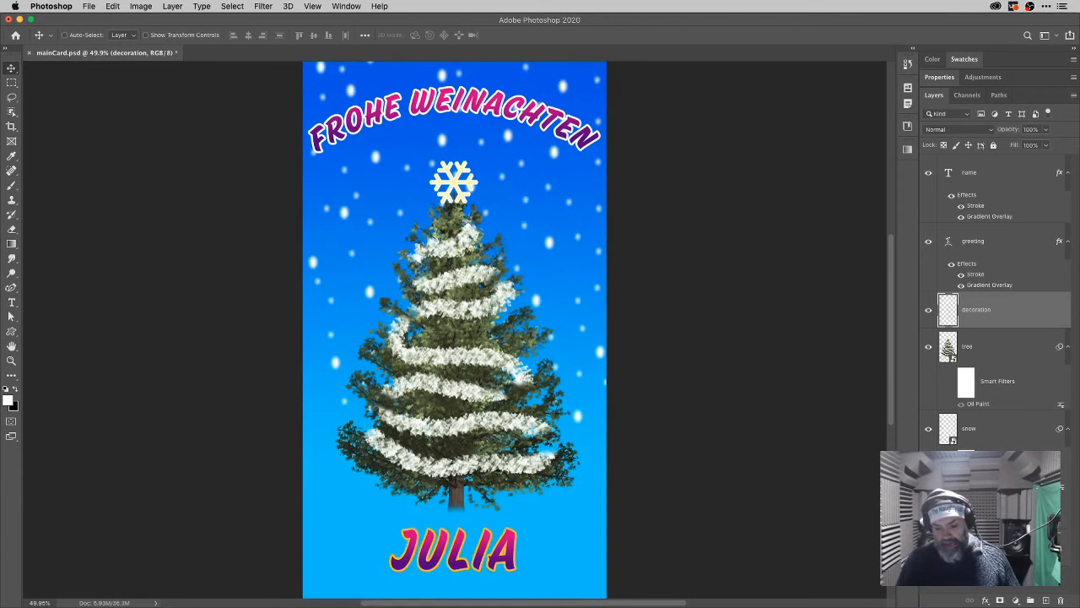
click(928, 512)
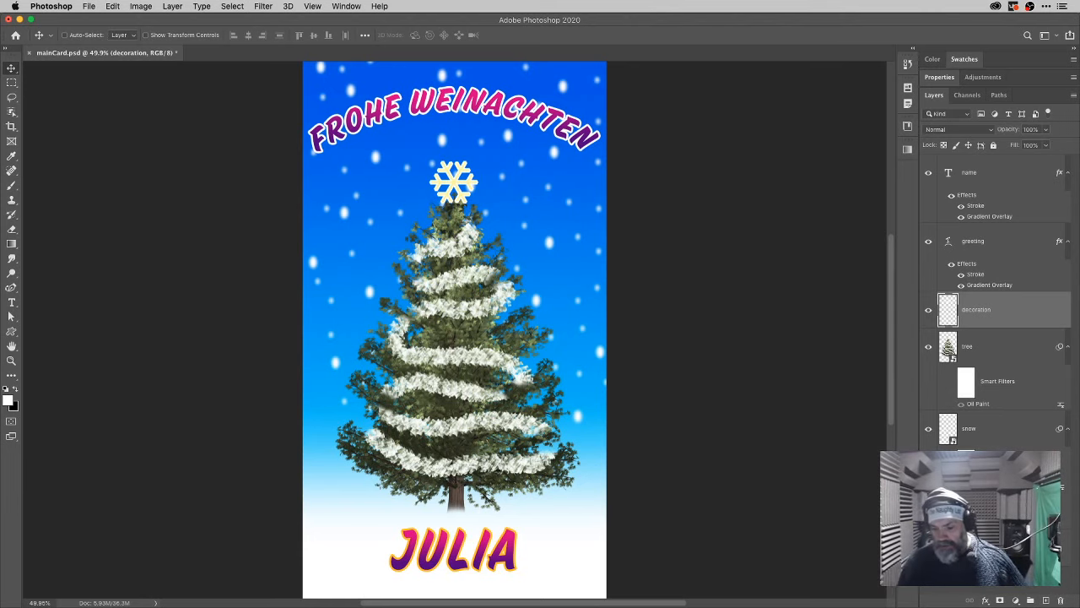
click(929, 512)
click(928, 512)
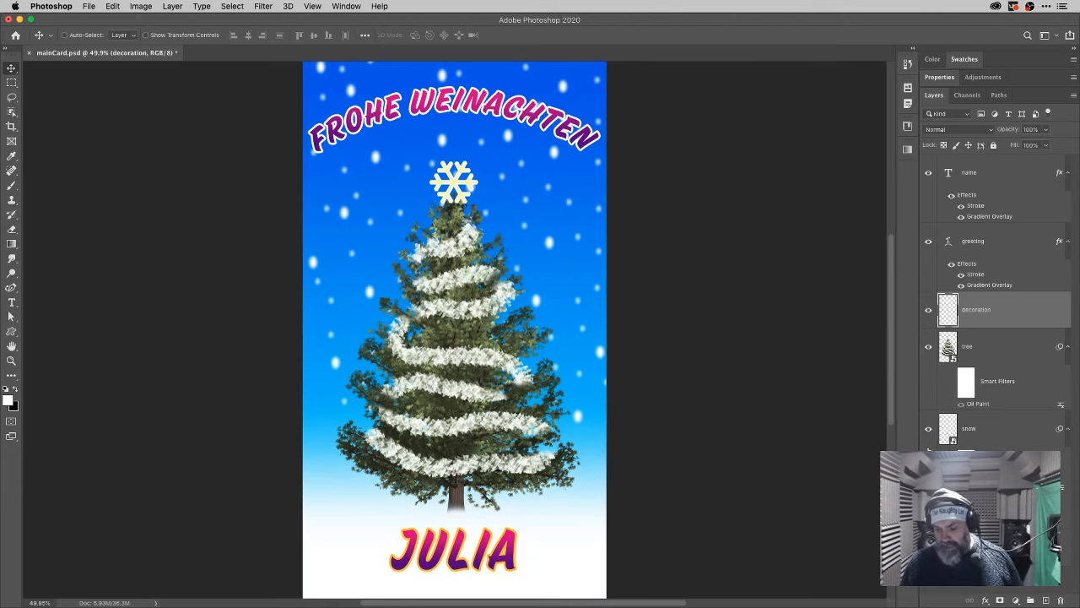
click(929, 430)
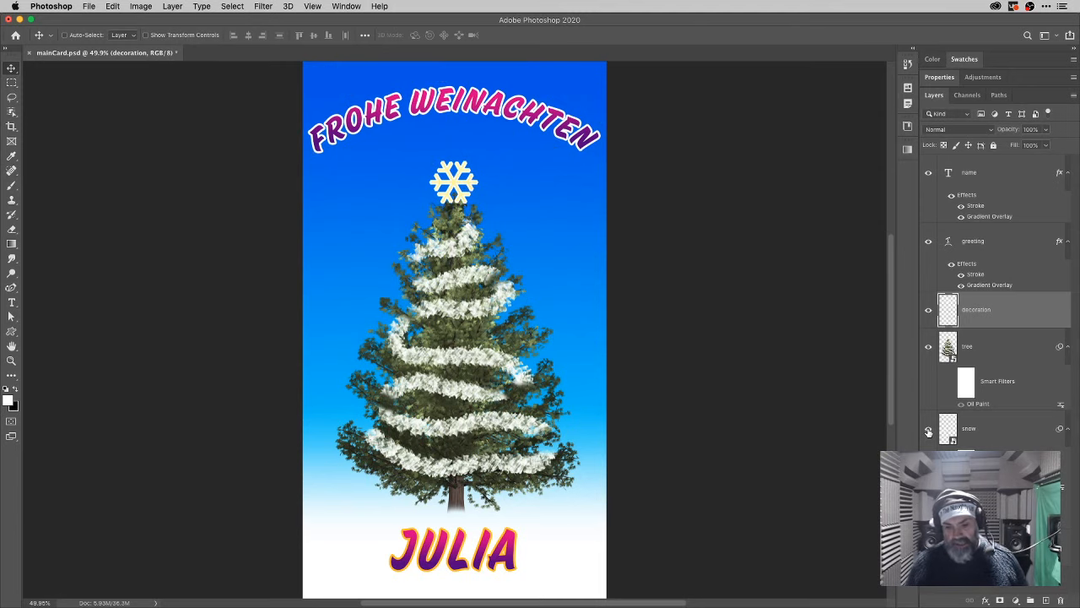
click(928, 430)
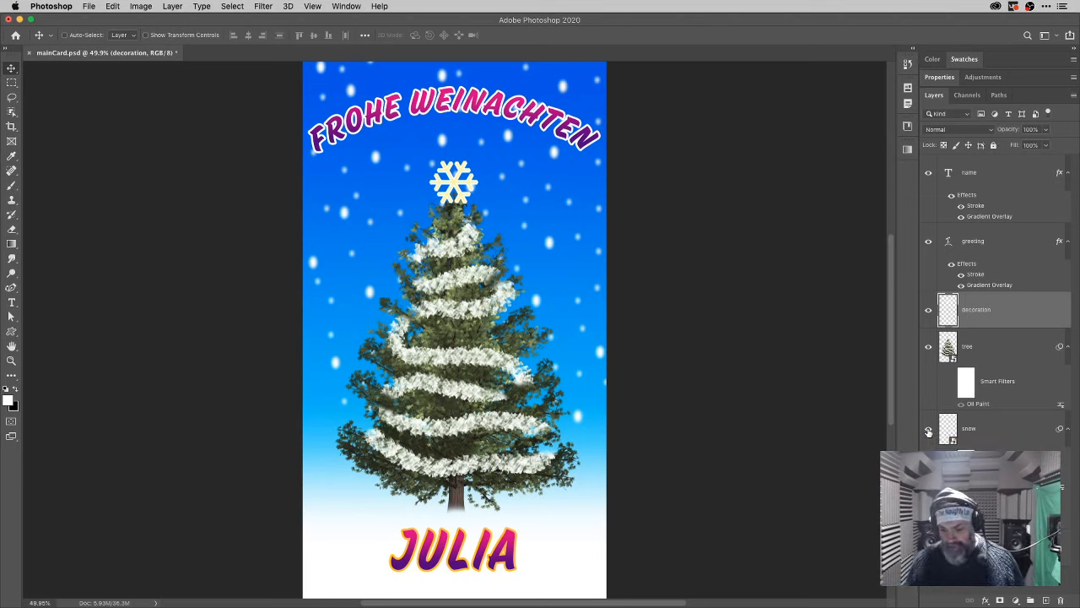
click(928, 346)
click(928, 348)
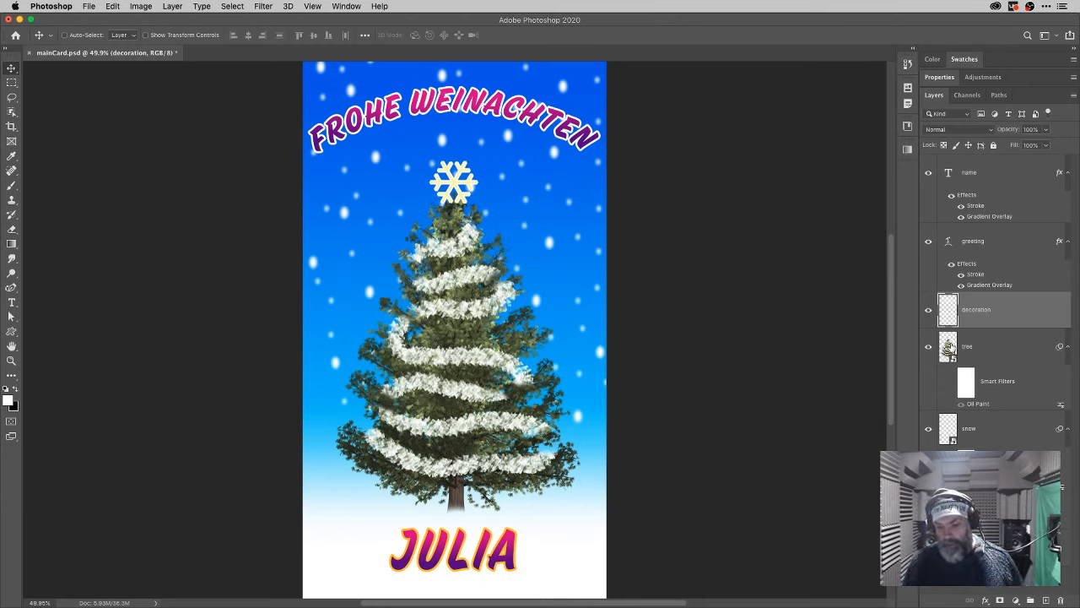
- Collapse the tree, greeting and name layer details, and check both text layers by hiding and reshowing them
click(1066, 347)
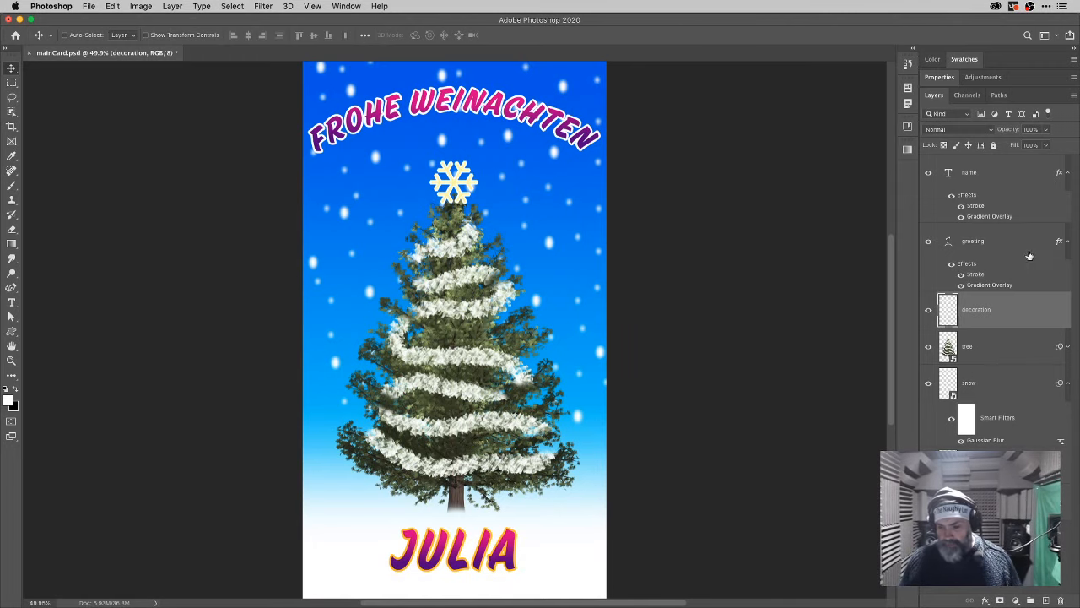
click(1067, 242)
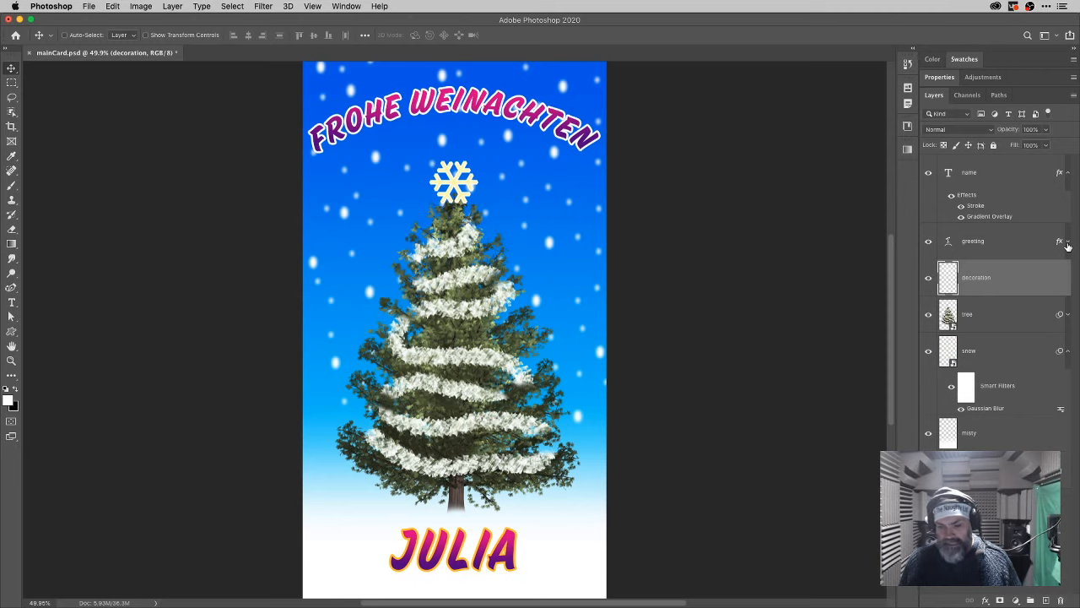
click(928, 243)
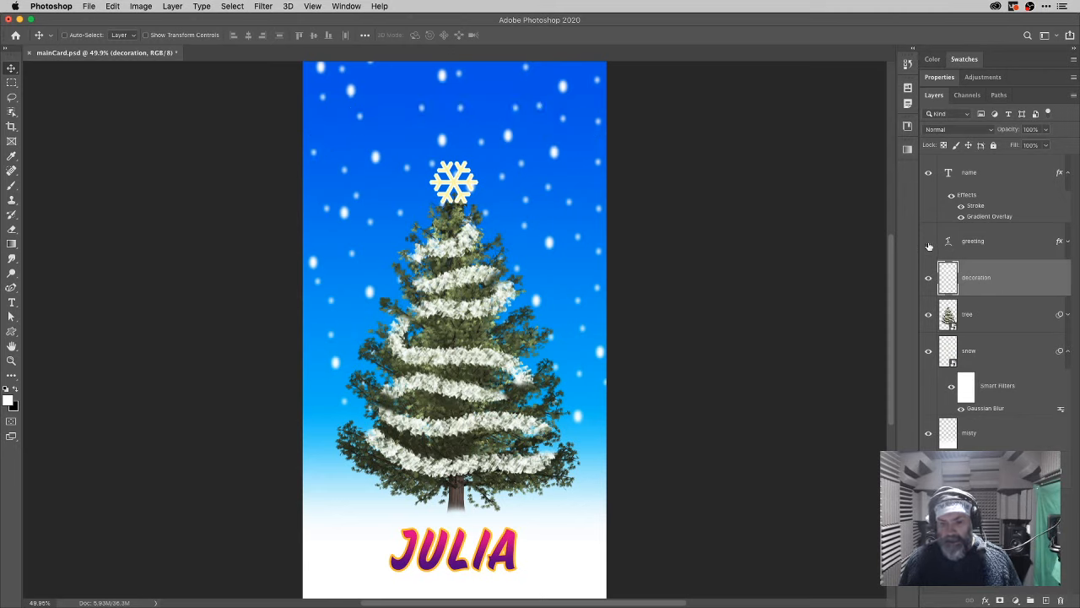
click(929, 243)
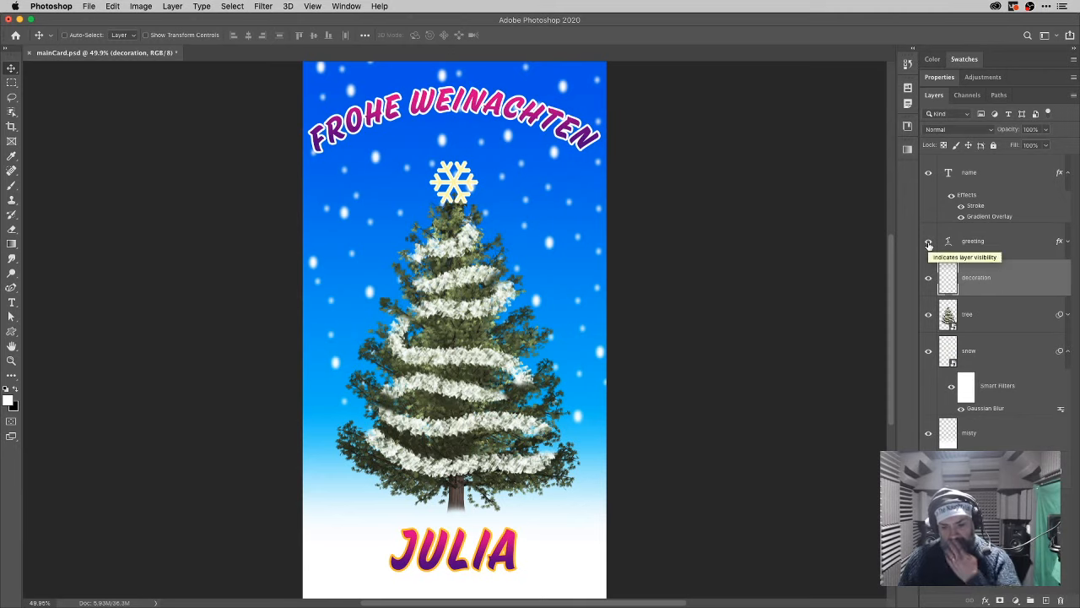
click(1067, 173)
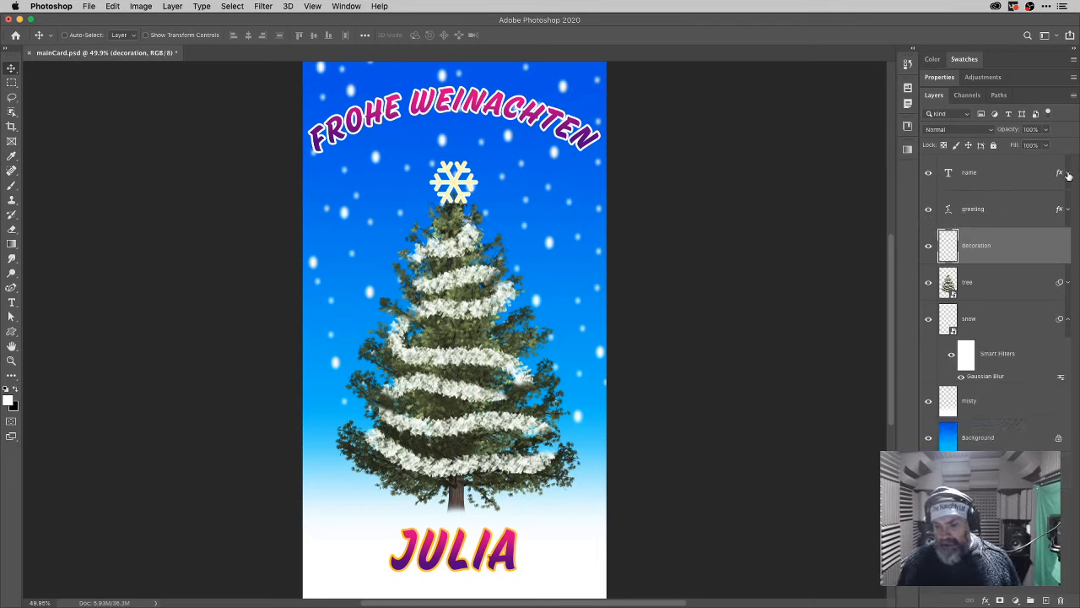
click(928, 173)
click(928, 174)
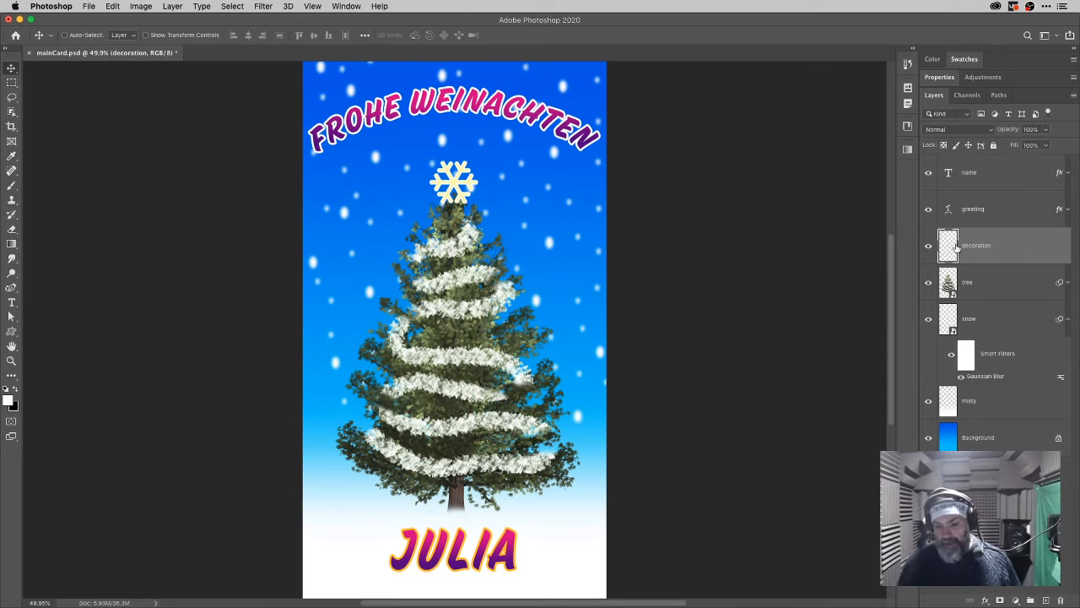
- Check the decoration layer at the treetop by hiding and reshowing it several times
click(928, 246)
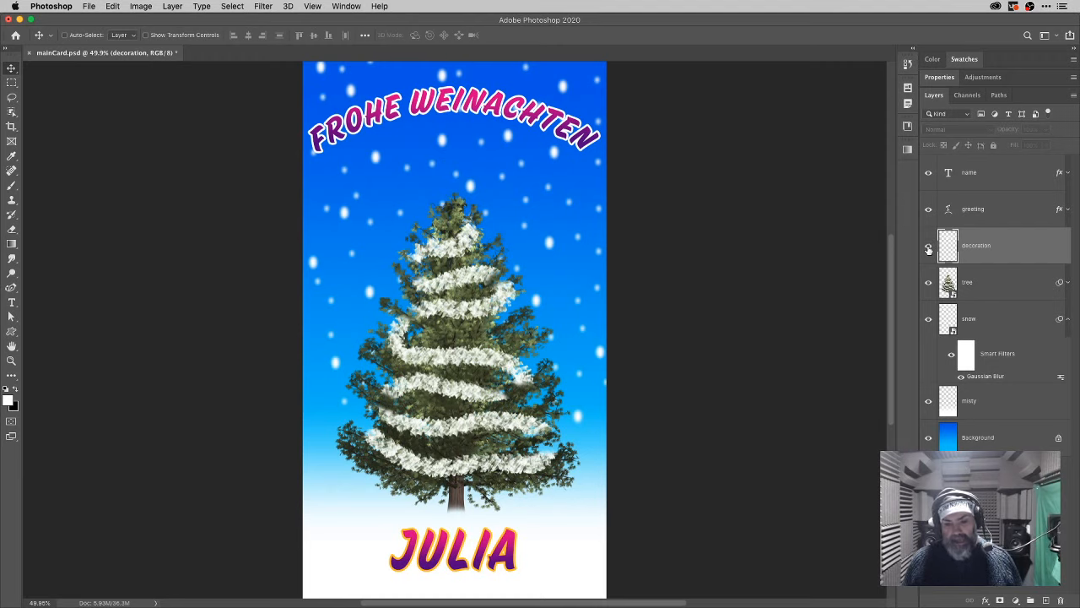
click(928, 247)
click(928, 246)
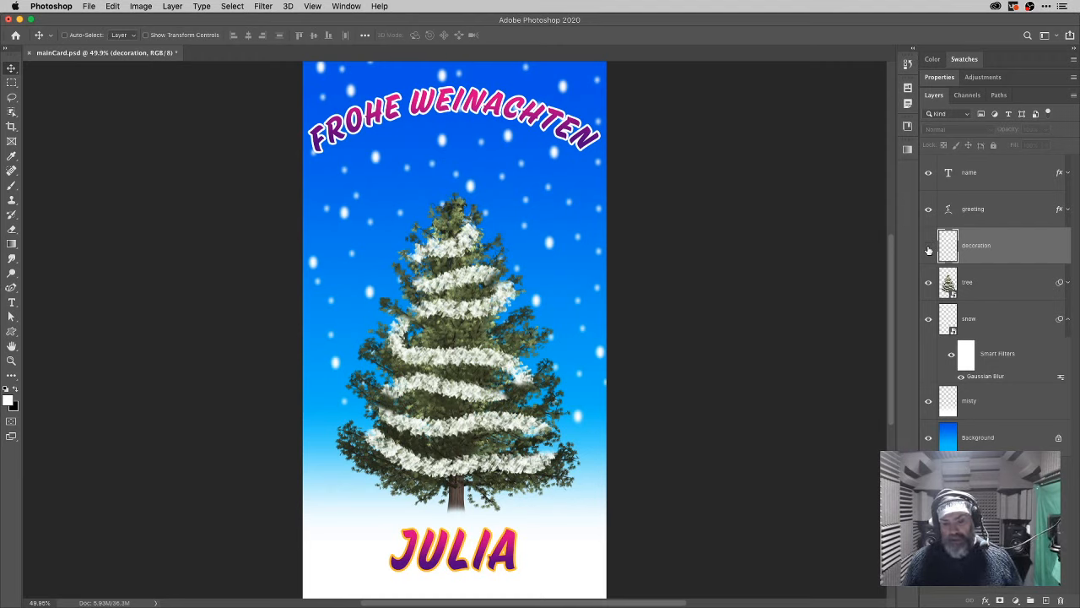
click(928, 246)
click(928, 247)
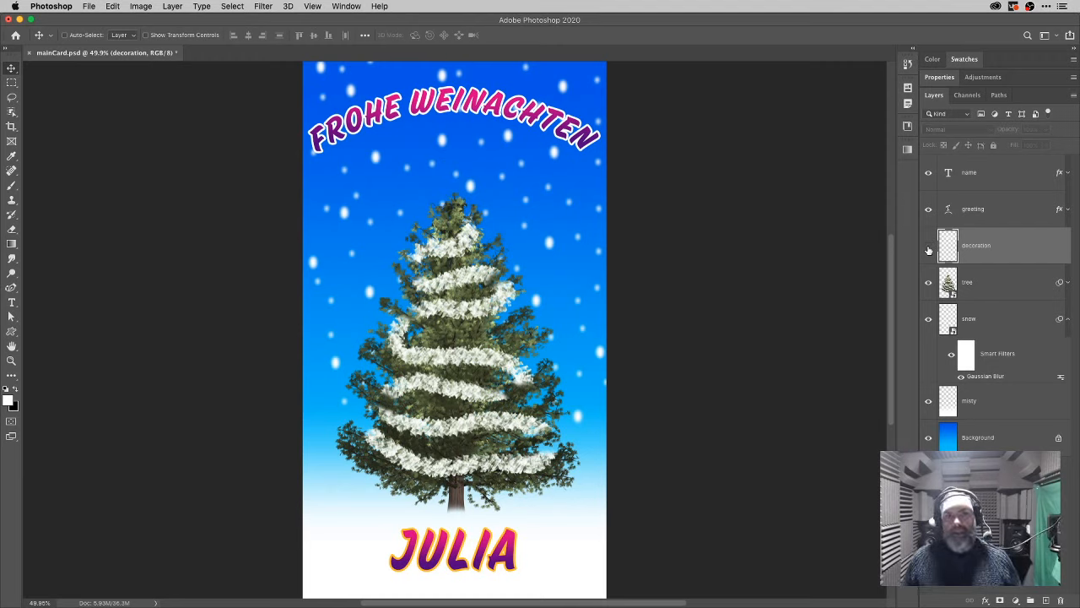
click(929, 246)
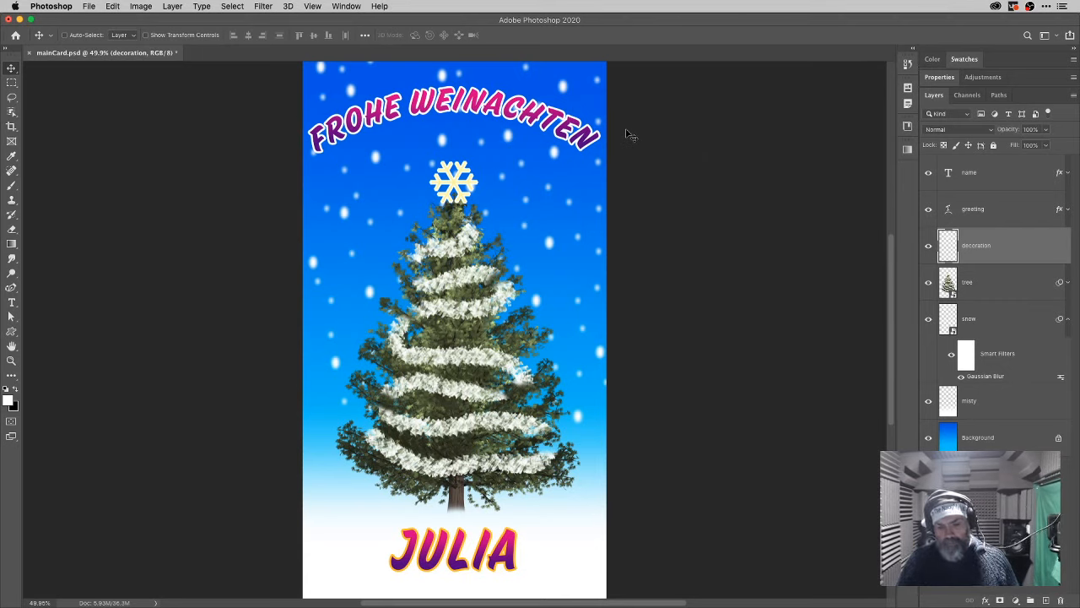
- Open the document's Variables data sets and move the dialog farther away from the card artwork
click(142, 6)
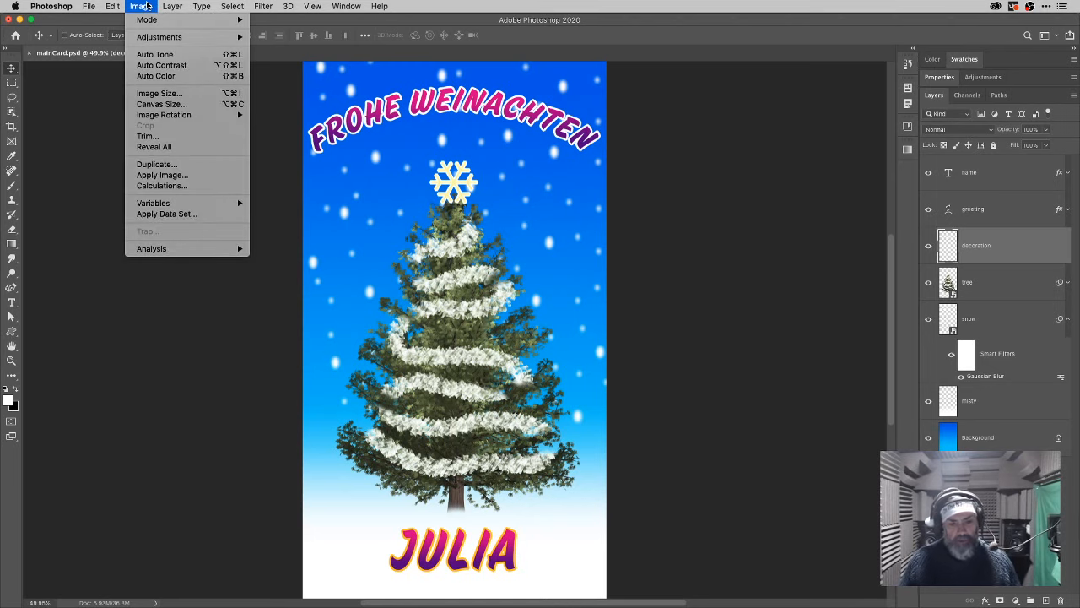
mouse_move(165, 204)
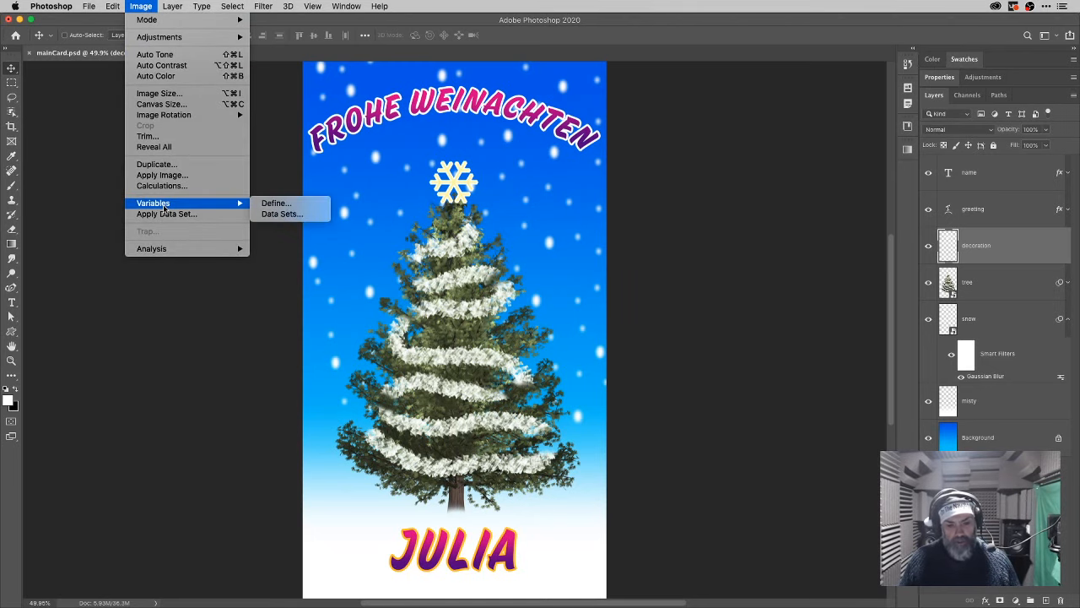
click(283, 214)
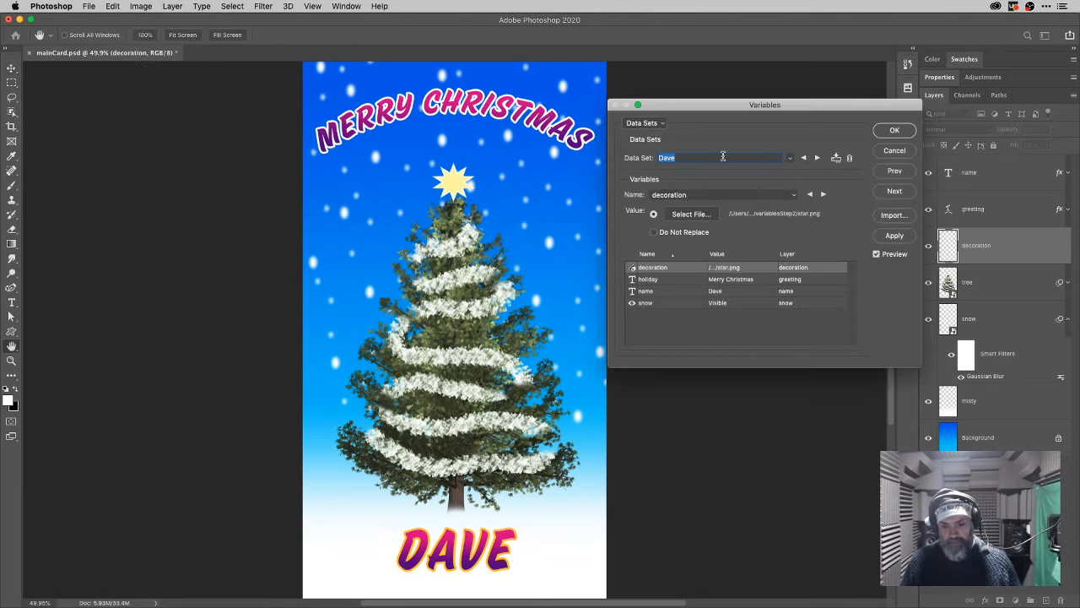
drag(747, 109, 779, 92)
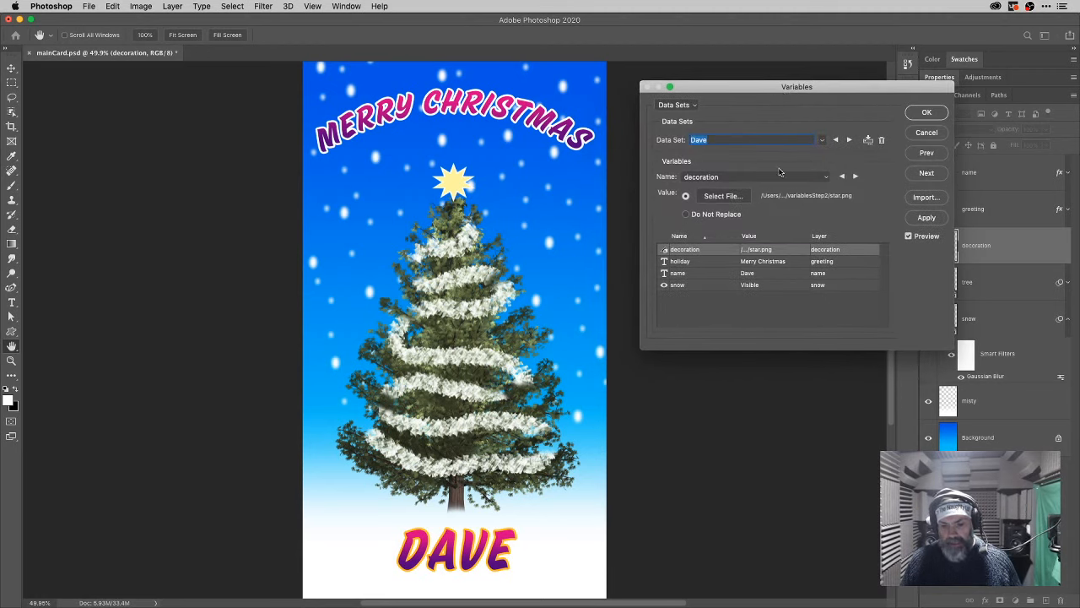
- Preview the second data set, browse backward through several others from the end of the list, and return to the first one
click(848, 141)
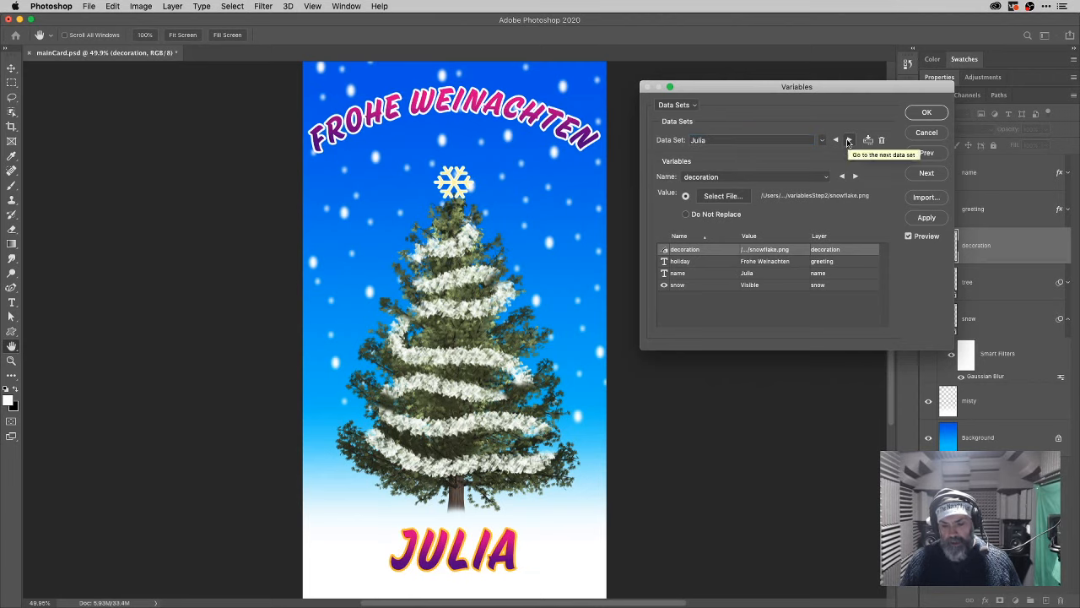
click(837, 140)
click(836, 141)
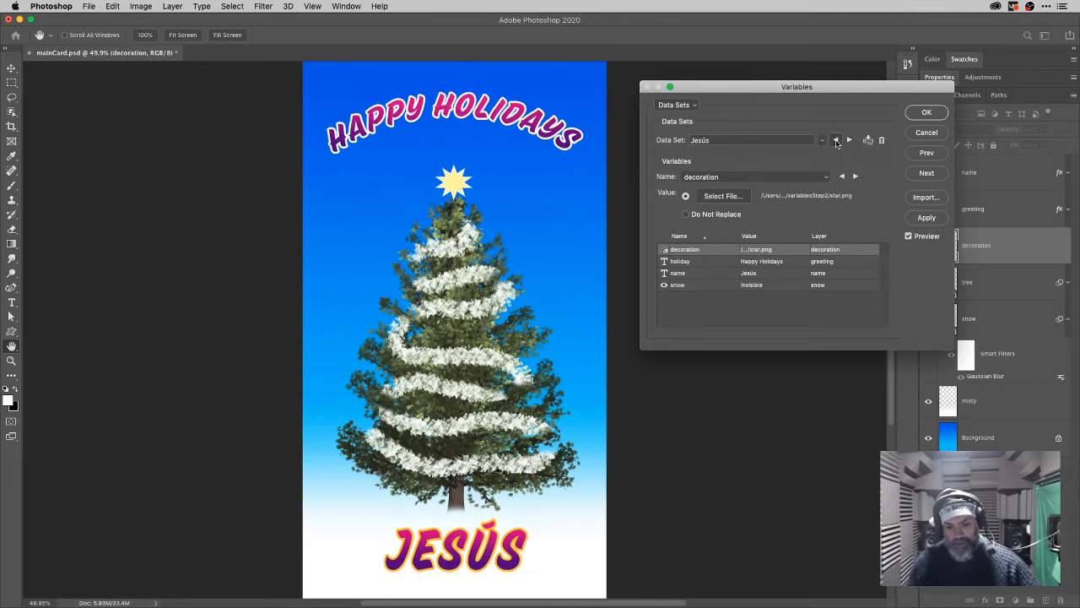
click(836, 141)
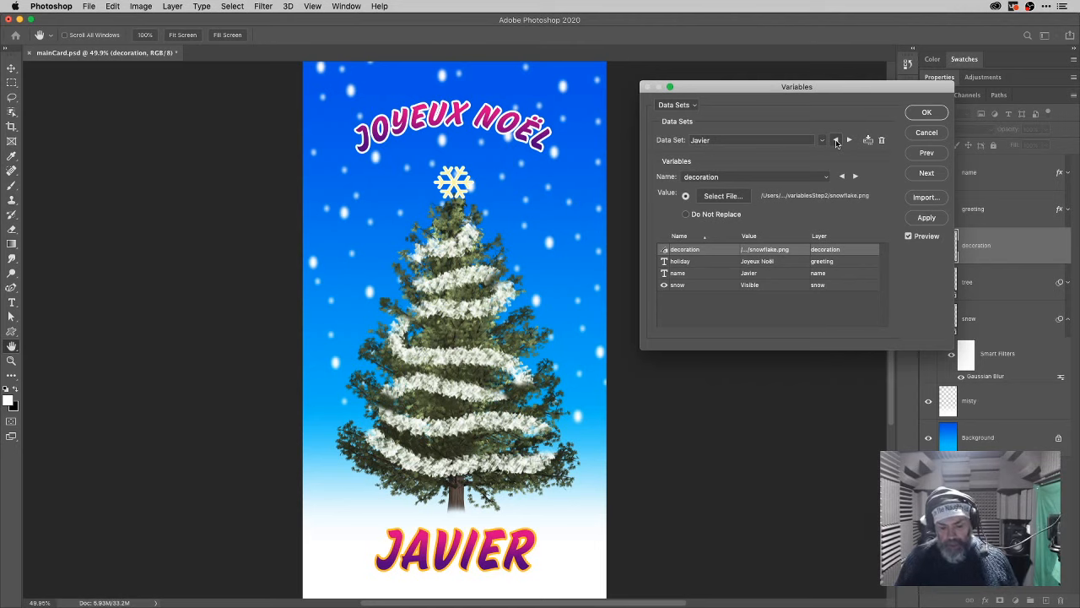
click(837, 141)
click(836, 140)
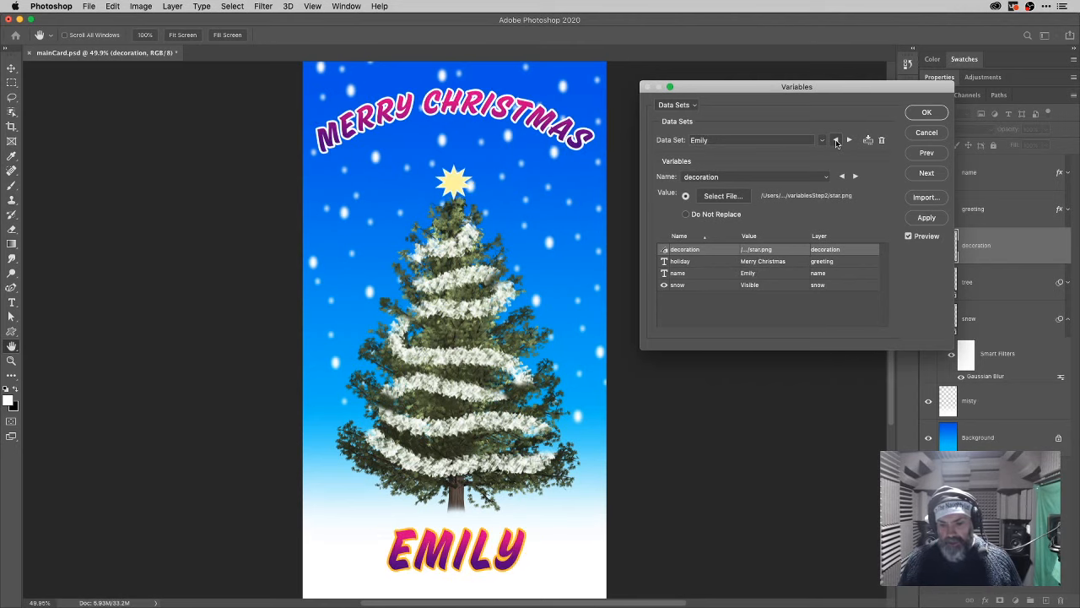
click(824, 140)
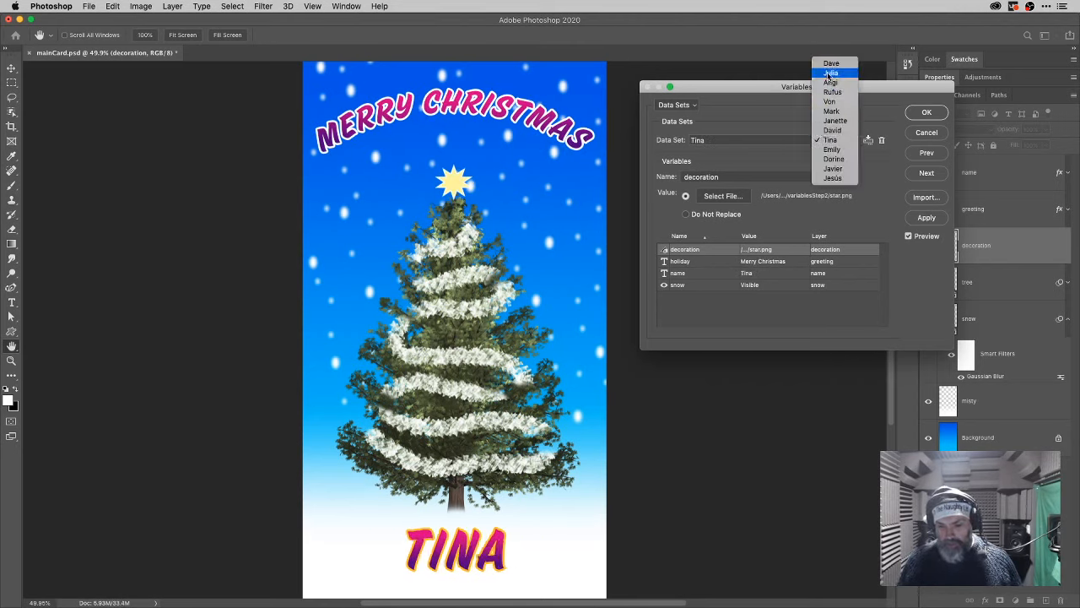
click(830, 64)
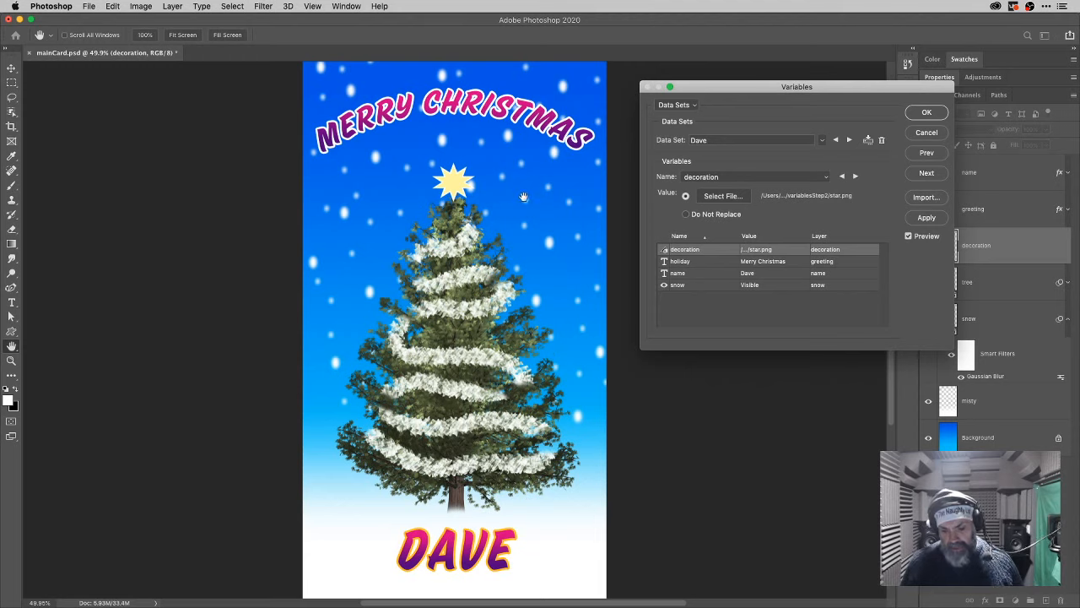
- Preview the card with each data set in order, from the second through the eighth
click(847, 141)
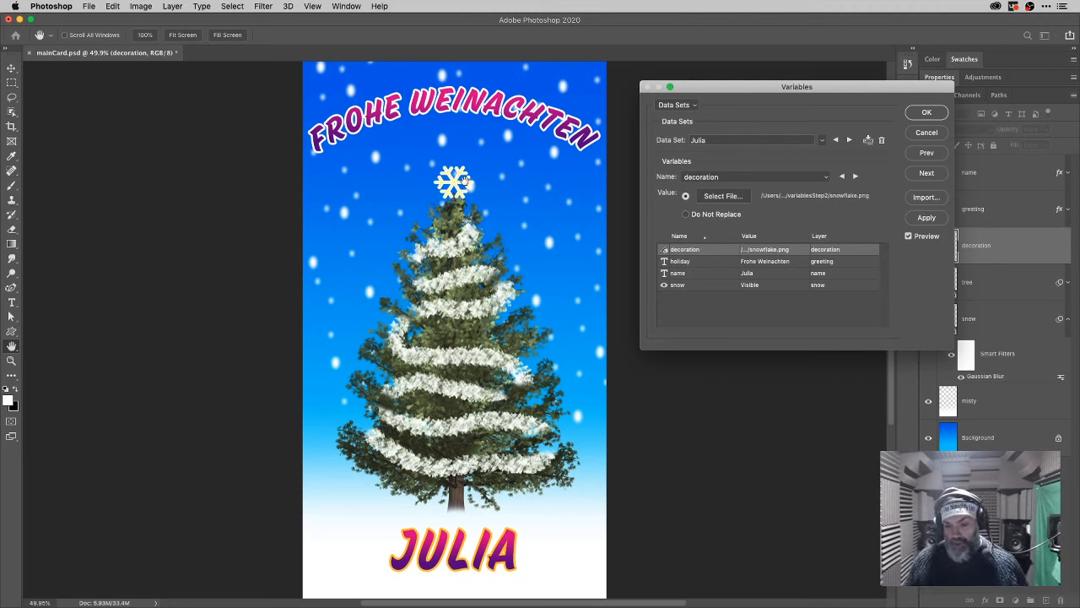
click(848, 140)
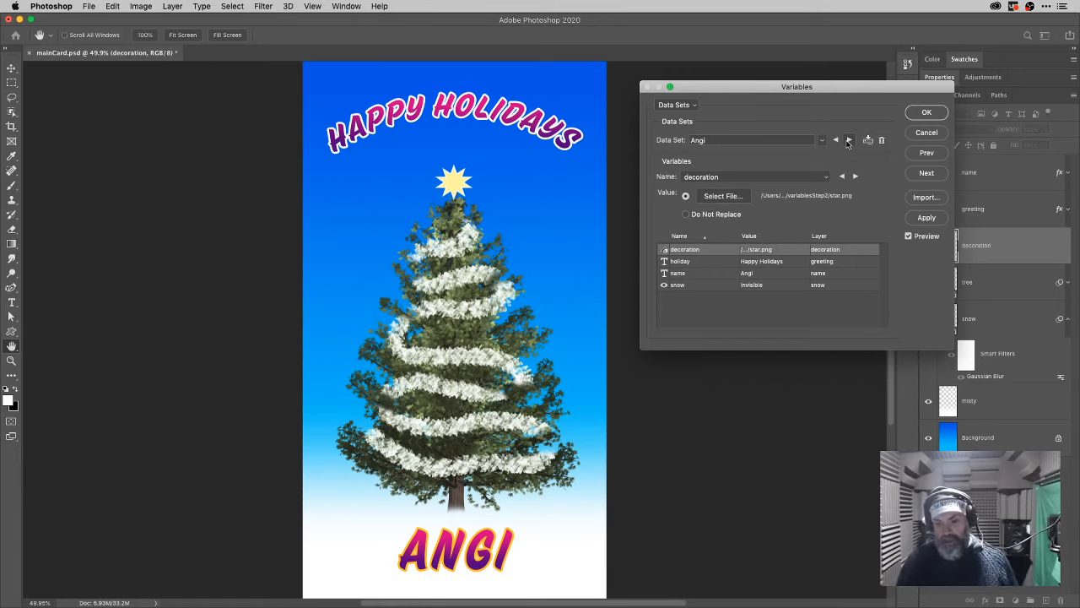
click(848, 140)
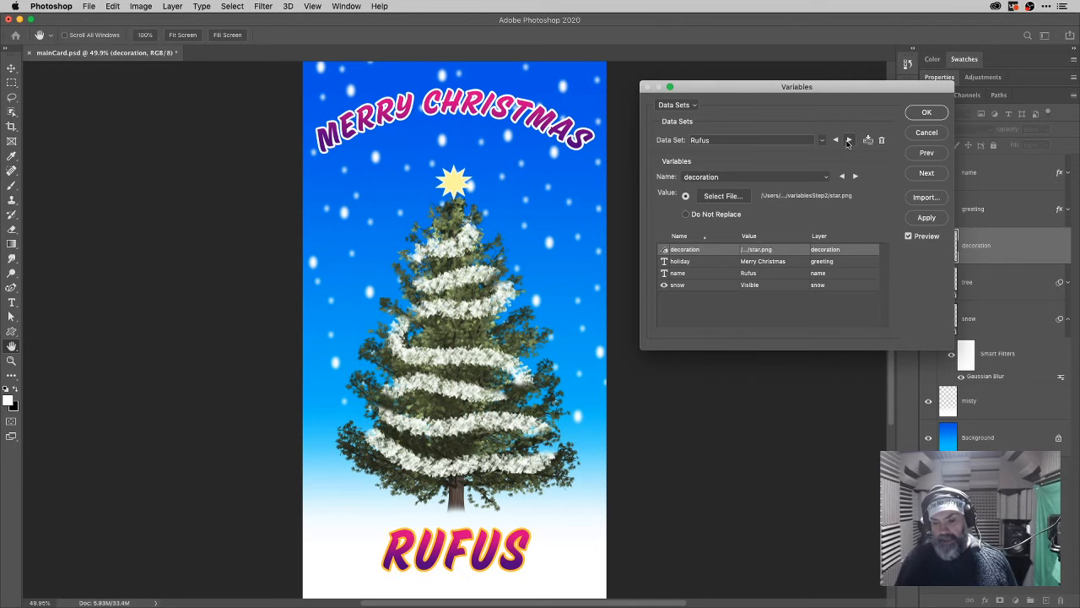
click(848, 140)
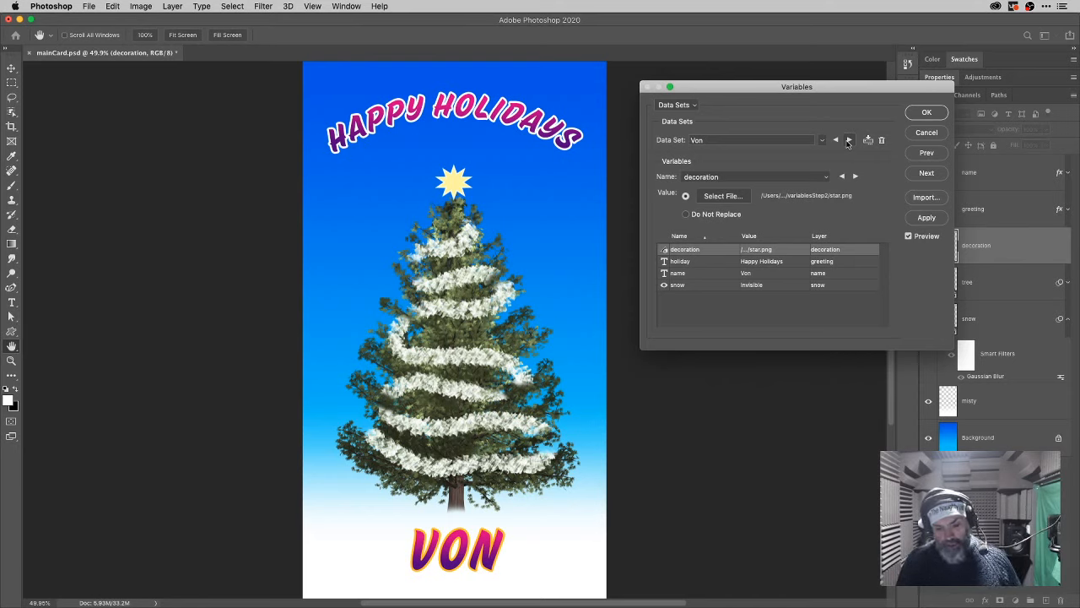
click(849, 140)
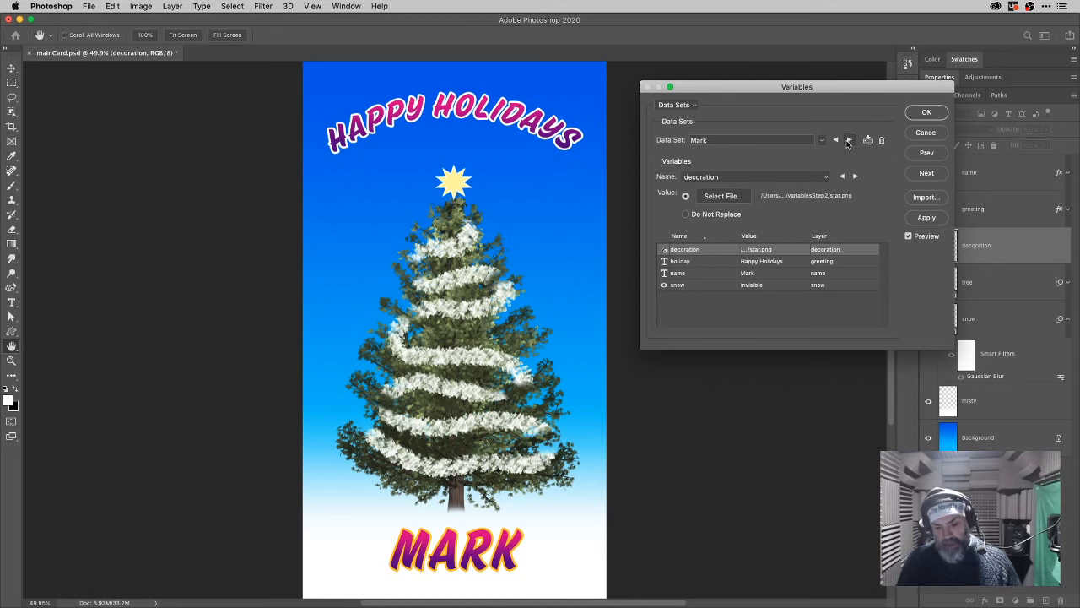
click(849, 140)
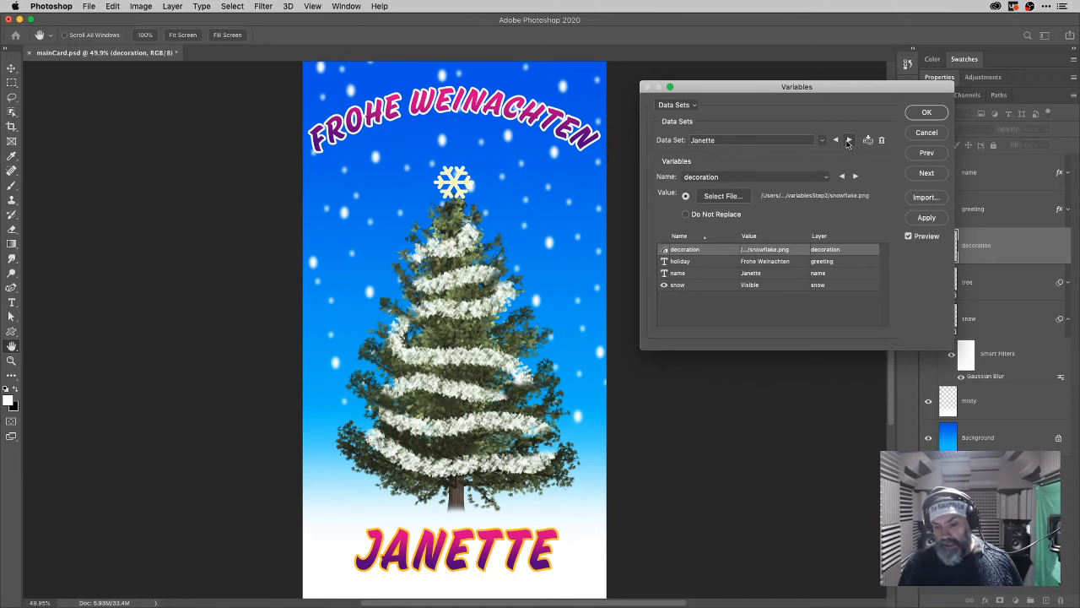
click(848, 140)
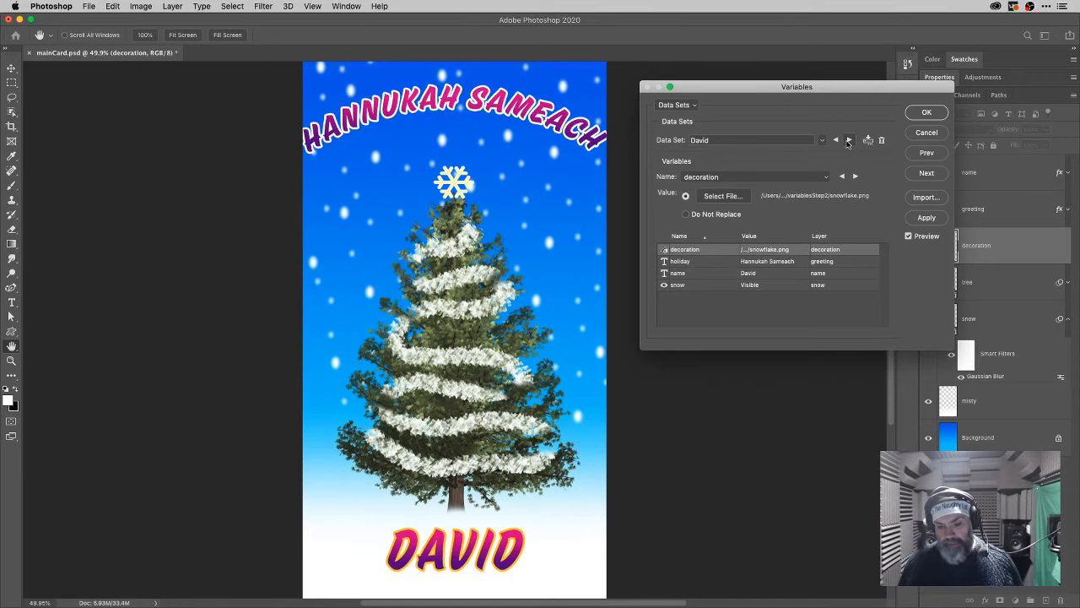
- Preview the card with the ninth data set and close the Variables dialog
click(848, 140)
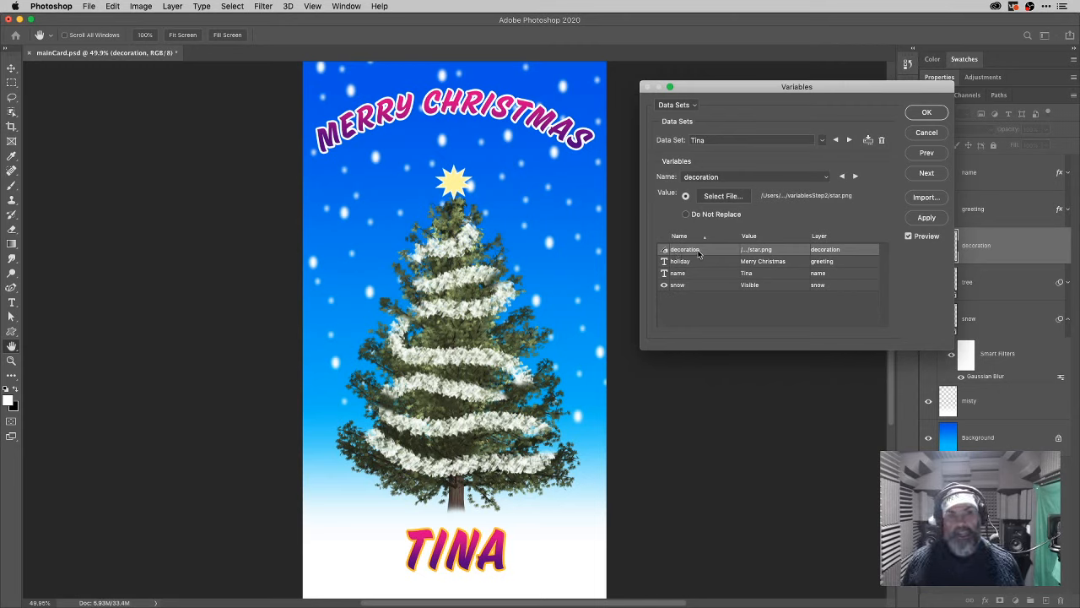
click(927, 114)
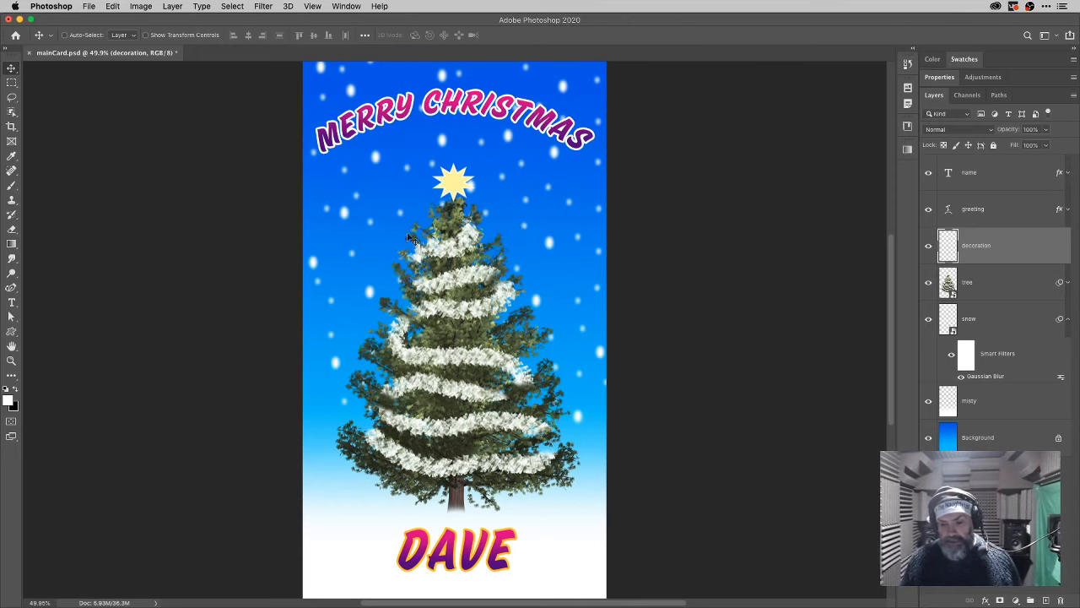
click(135, 36)
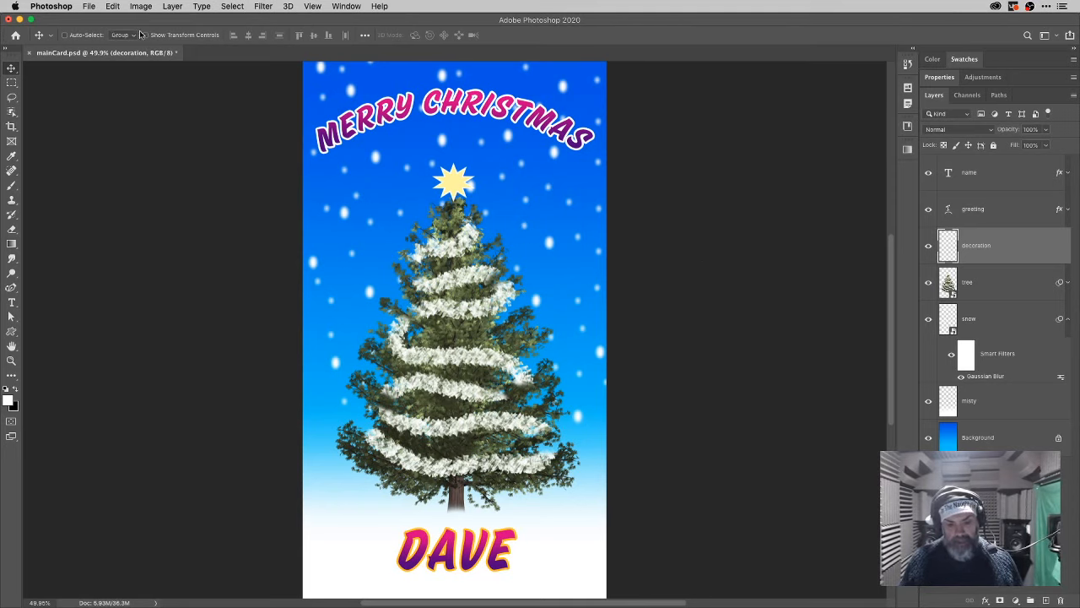
click(133, 35)
click(131, 42)
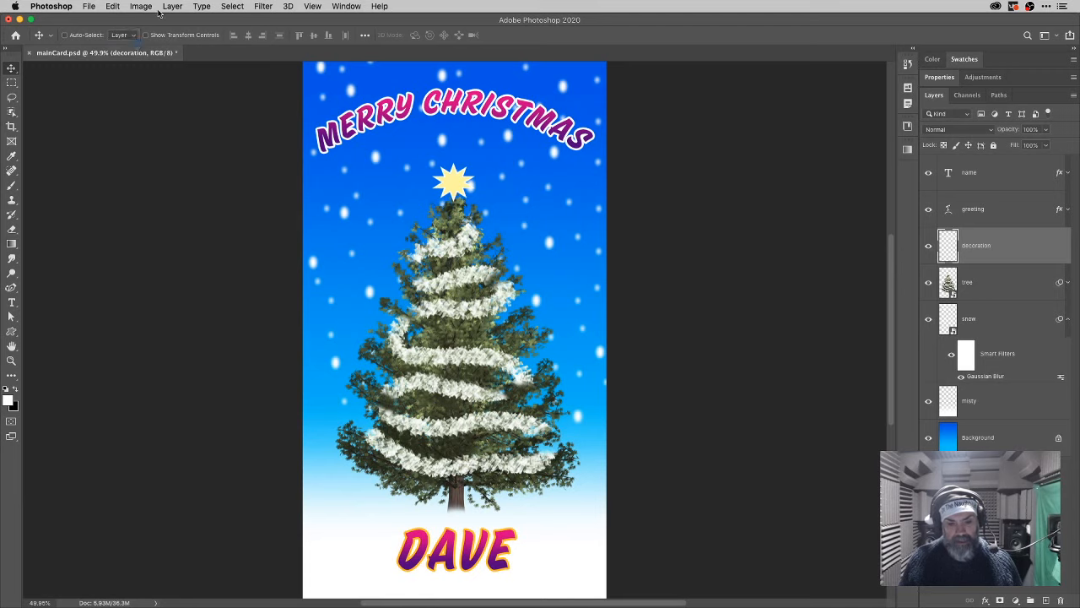
- Open the document's variable definitions, compare the Define and Data Sets pages by switching between them repeatedly, and close the dialog
click(141, 6)
mouse_move(218, 205)
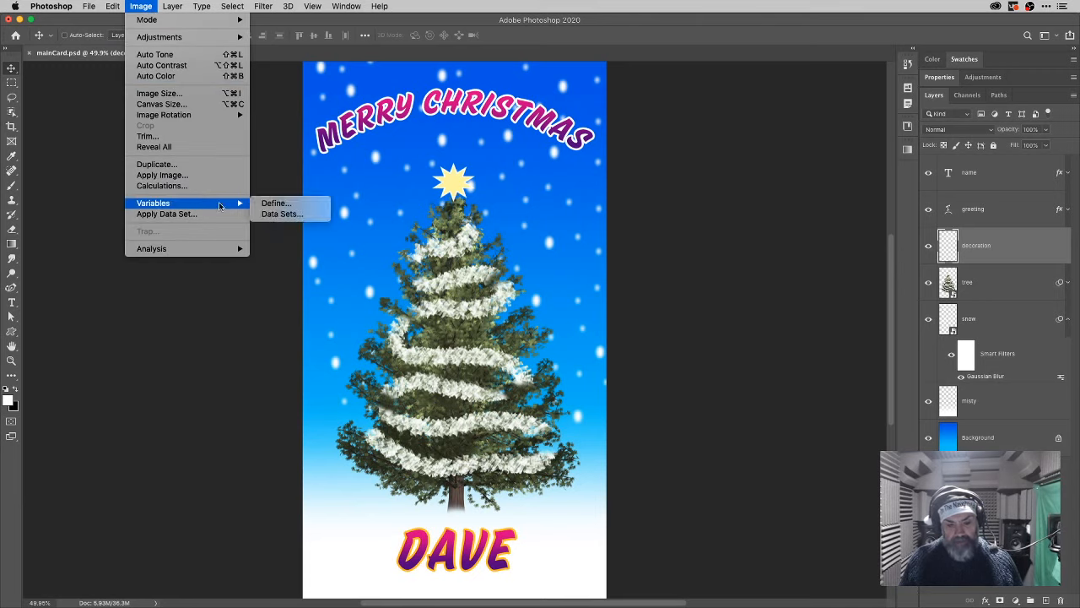
click(266, 207)
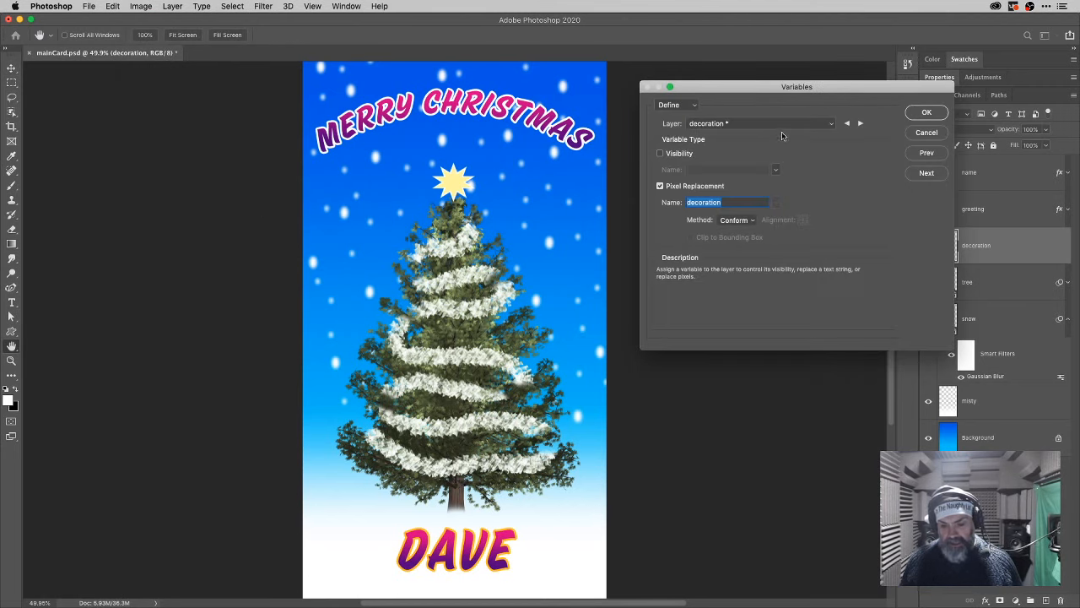
click(927, 153)
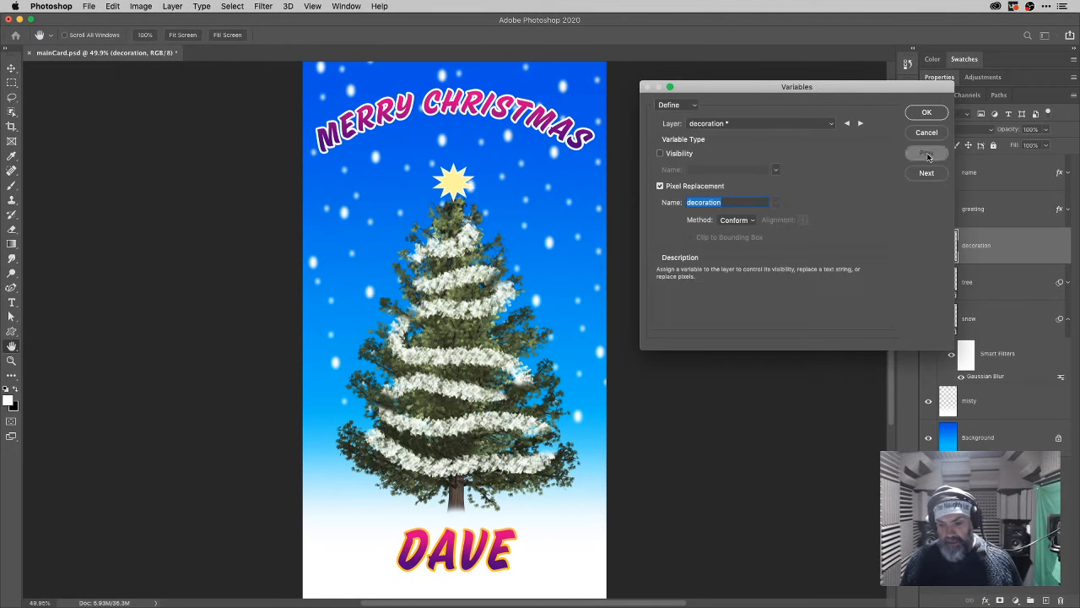
click(928, 153)
click(928, 153)
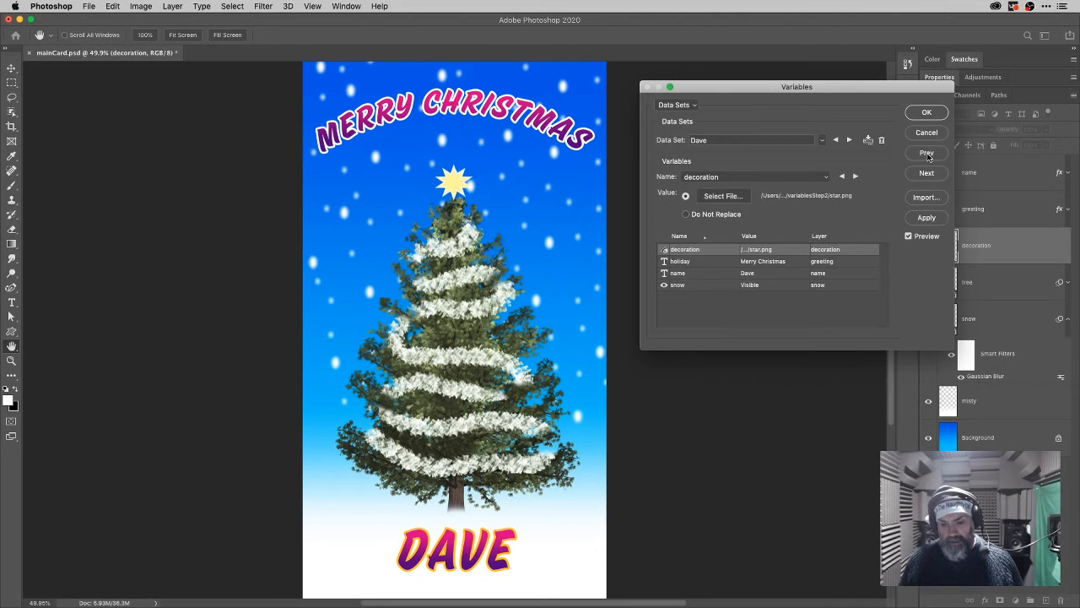
click(928, 153)
click(927, 153)
click(927, 152)
click(927, 152)
click(927, 153)
click(927, 152)
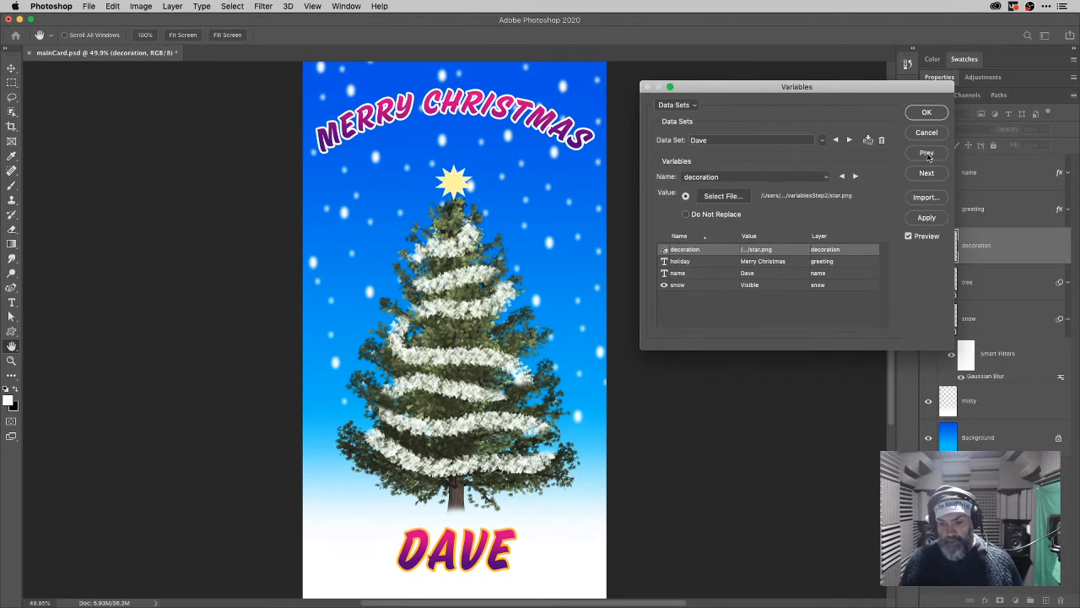
click(928, 153)
click(927, 153)
click(927, 153)
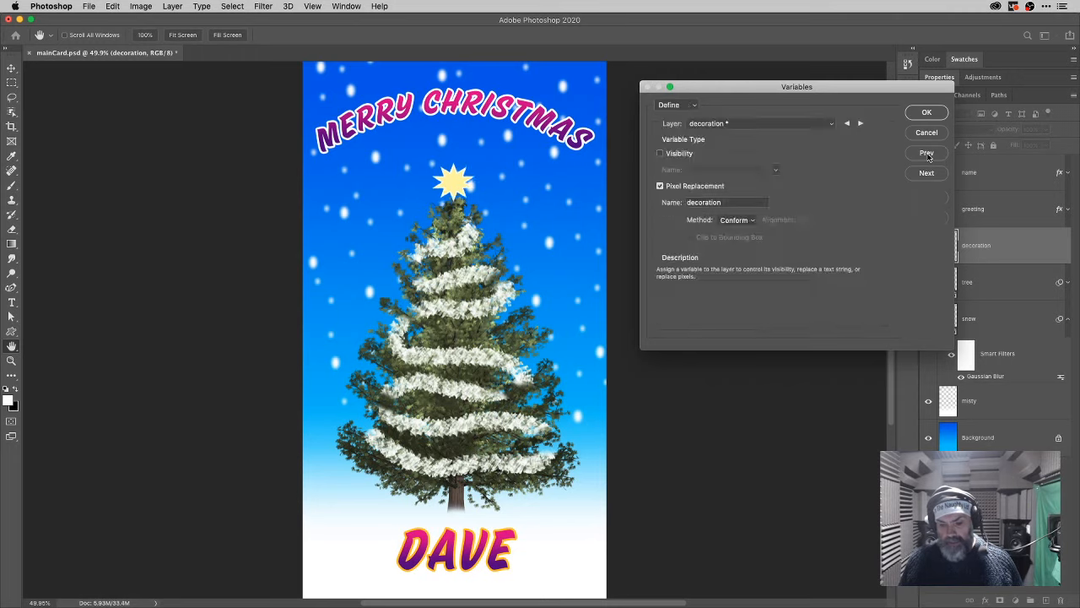
click(927, 152)
click(928, 152)
click(927, 153)
click(927, 153)
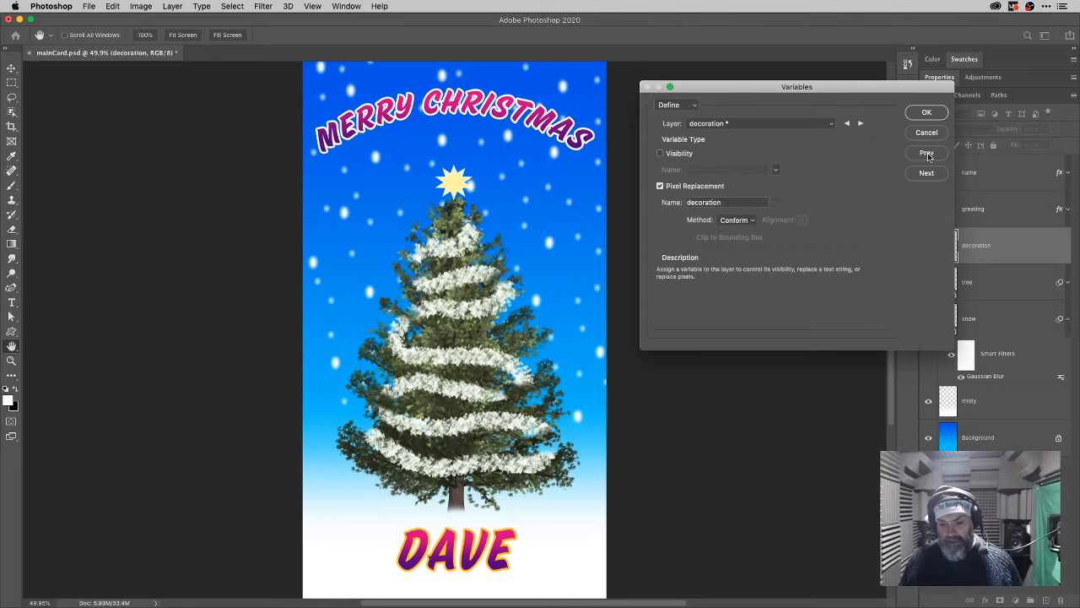
click(927, 153)
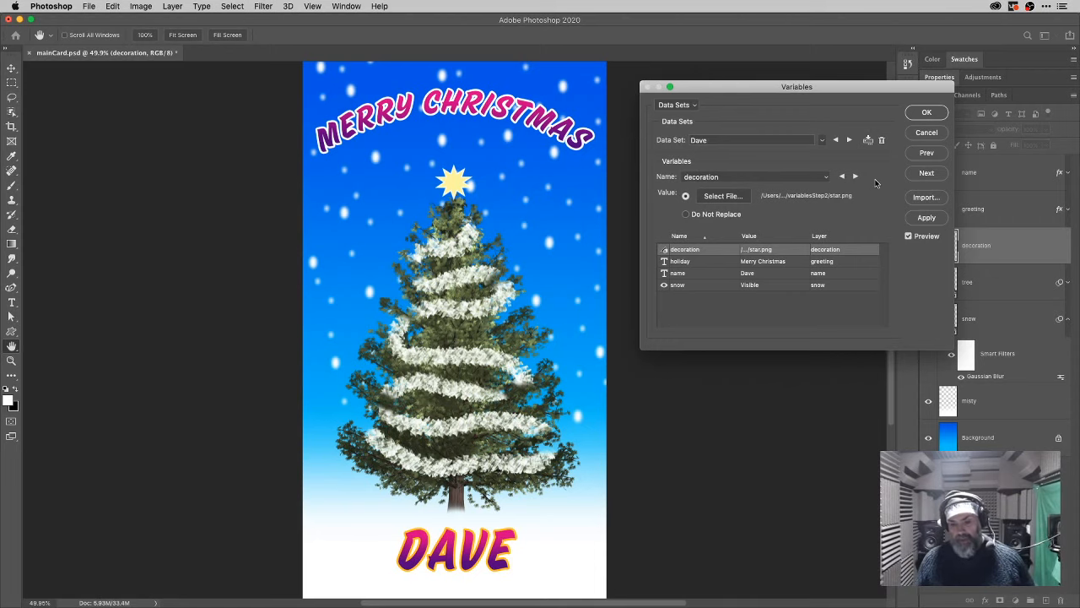
click(926, 113)
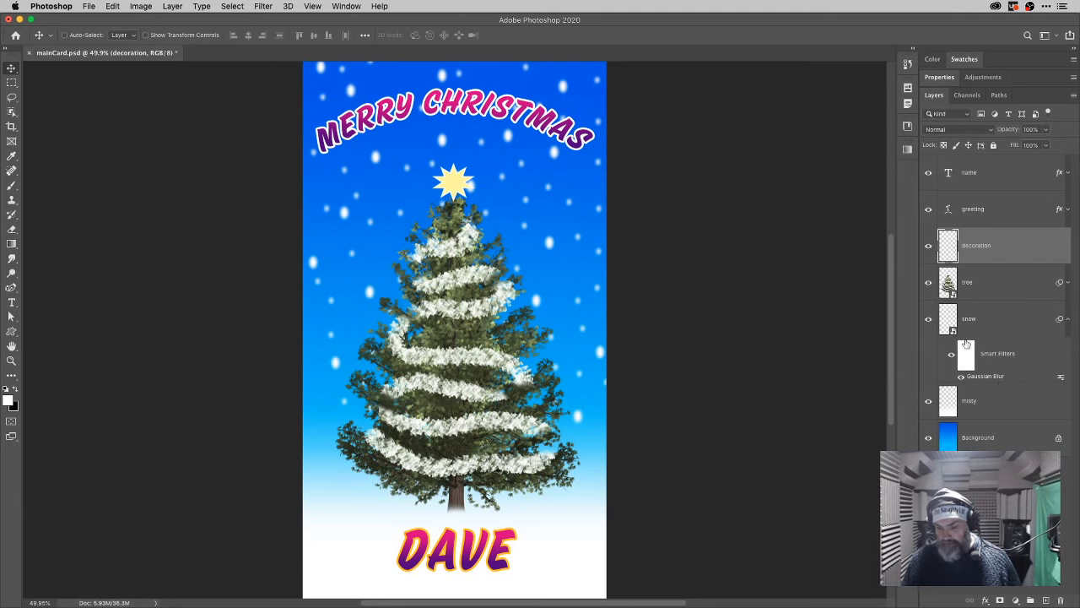
- Check the decoration layer by hiding it and showing it again
click(929, 247)
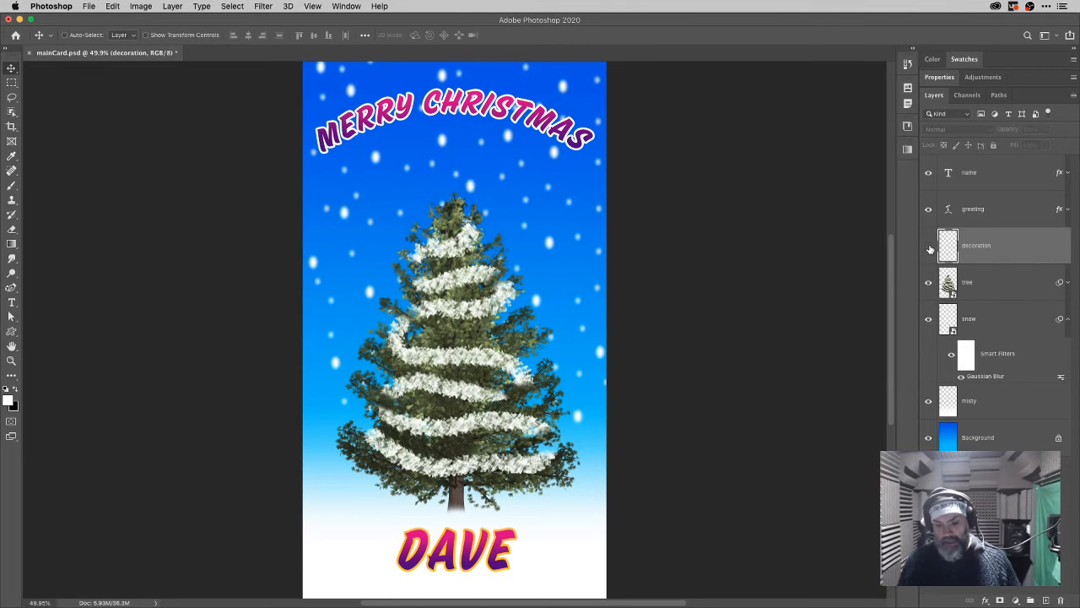
click(930, 247)
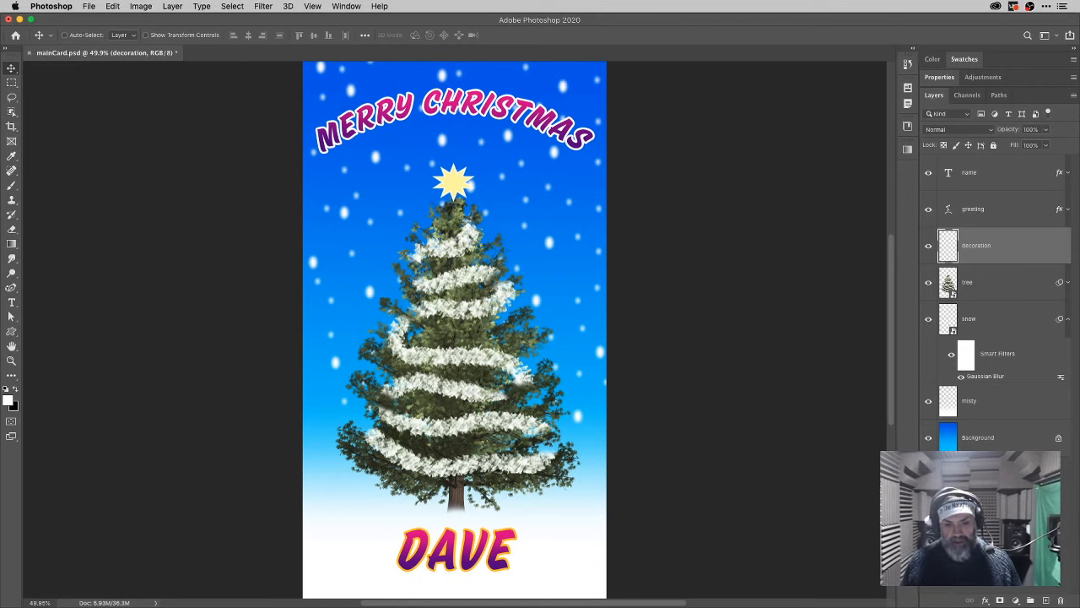
- Open the document's Variables data sets and delete the first four data sets one by one
click(142, 6)
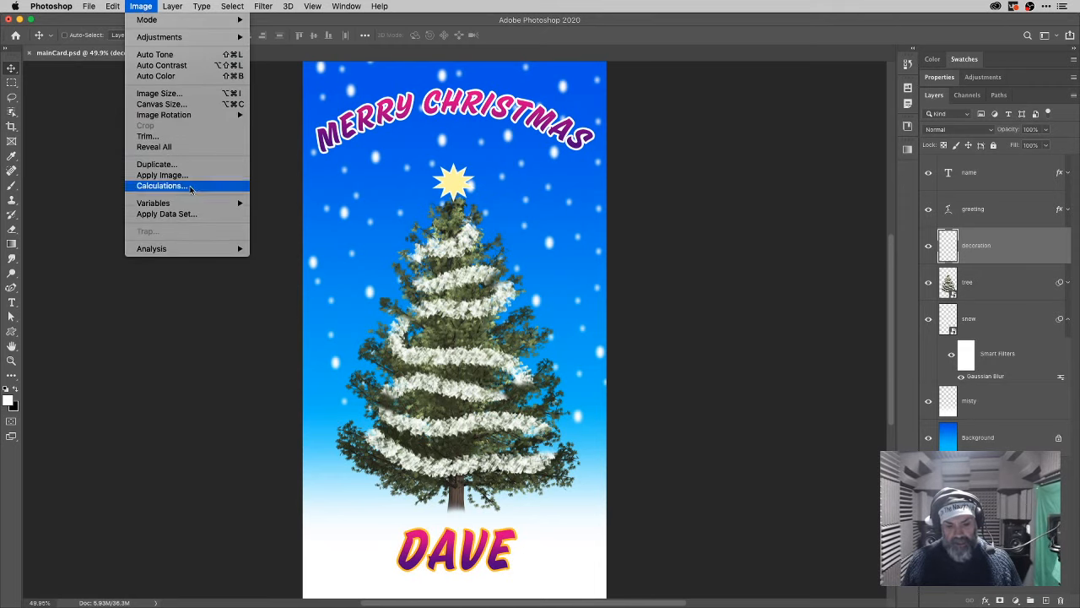
mouse_move(193, 206)
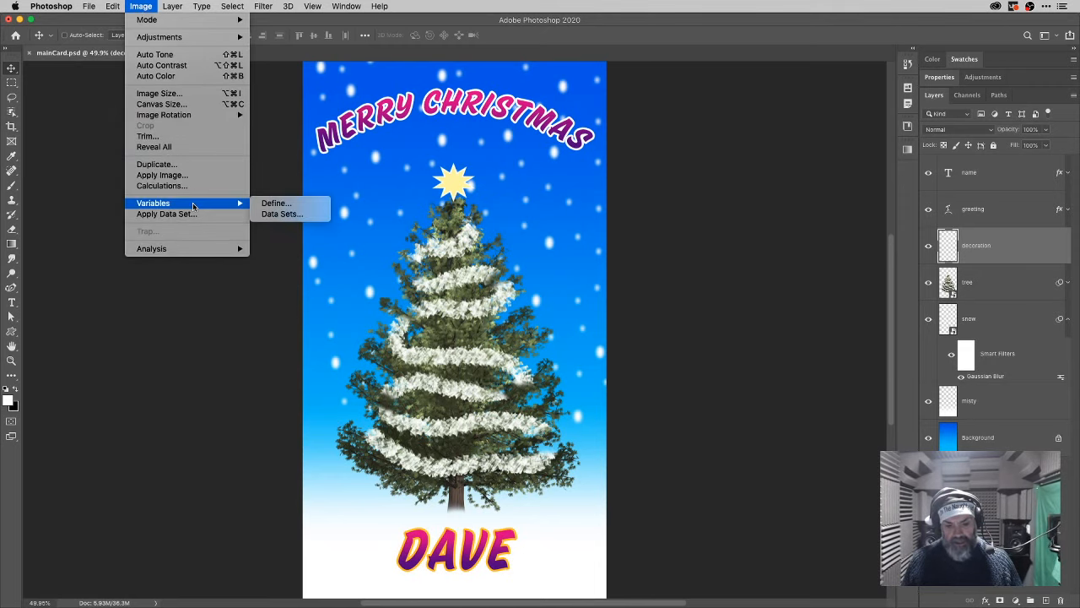
click(281, 213)
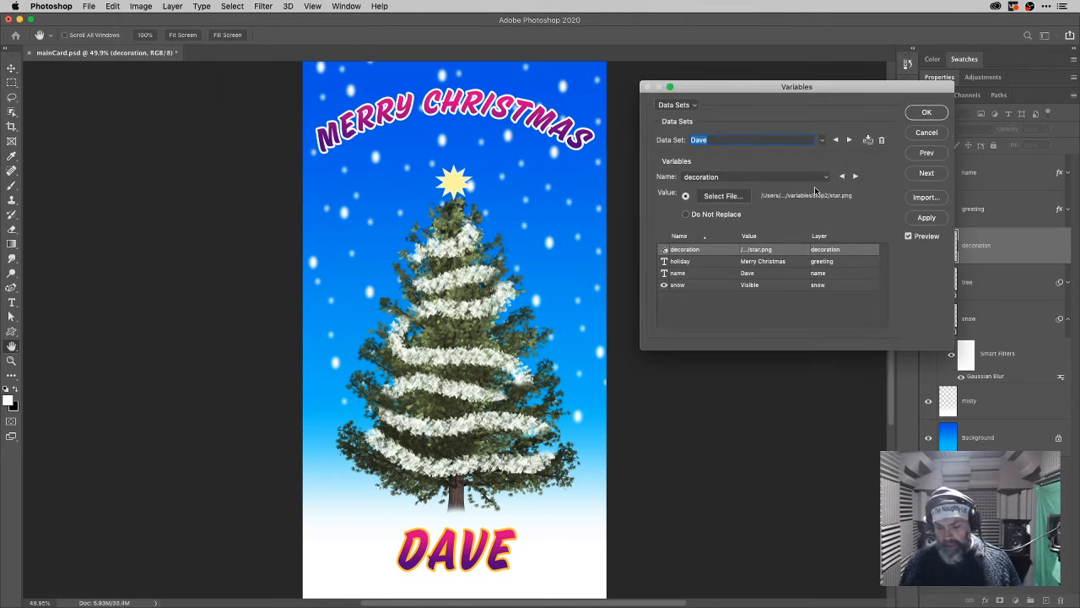
click(882, 141)
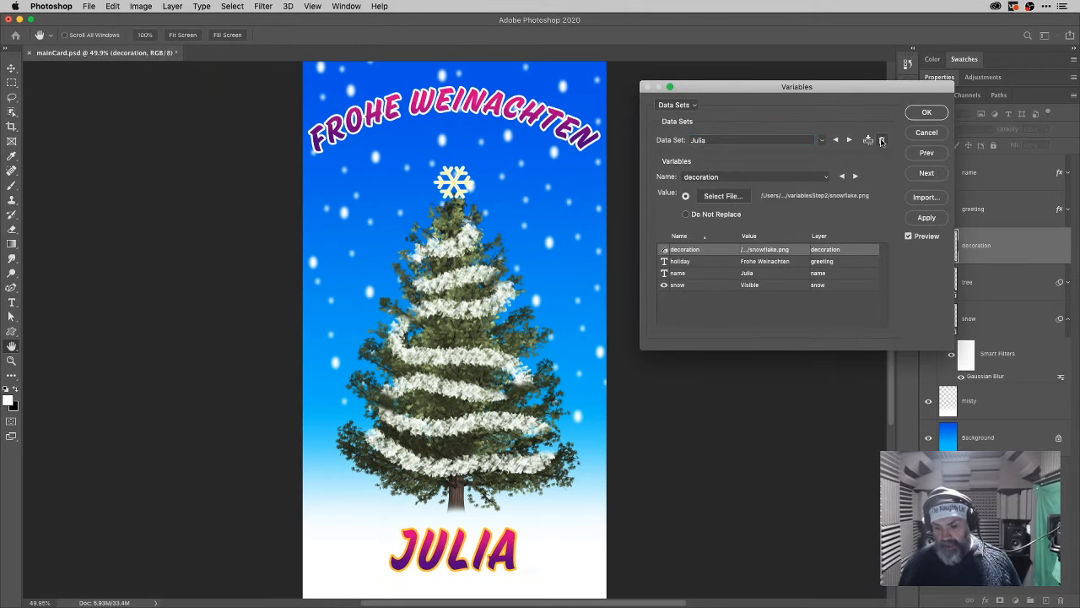
click(882, 141)
click(882, 141)
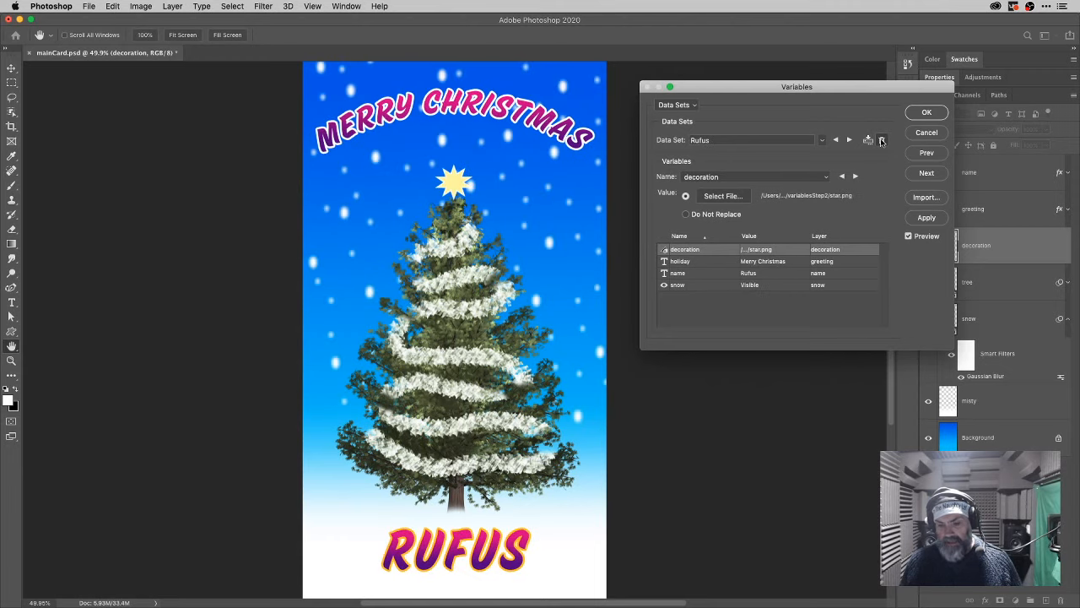
click(881, 141)
- Browse backward through the remaining data sets to the one with the Joyeux Noël greeting, previewing it on the card
click(835, 141)
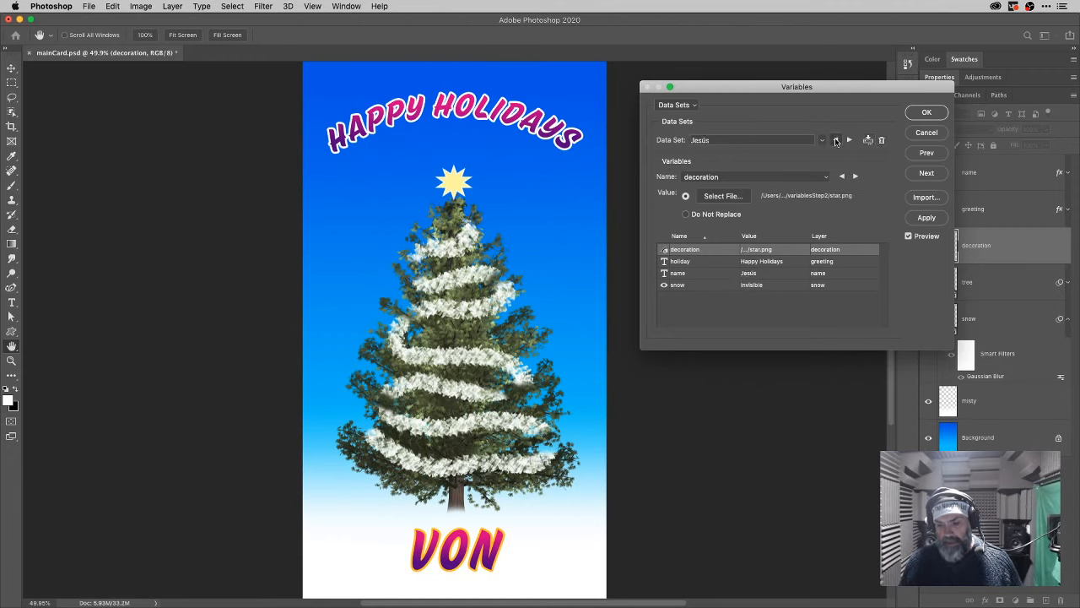
click(836, 141)
click(837, 141)
click(836, 141)
click(836, 141)
click(836, 141)
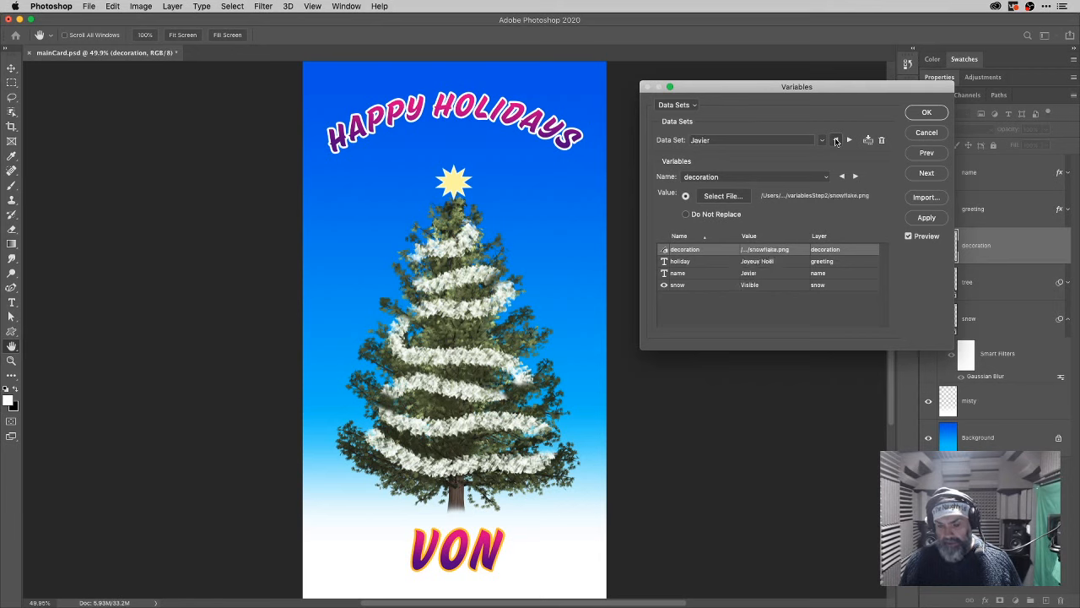
click(679, 104)
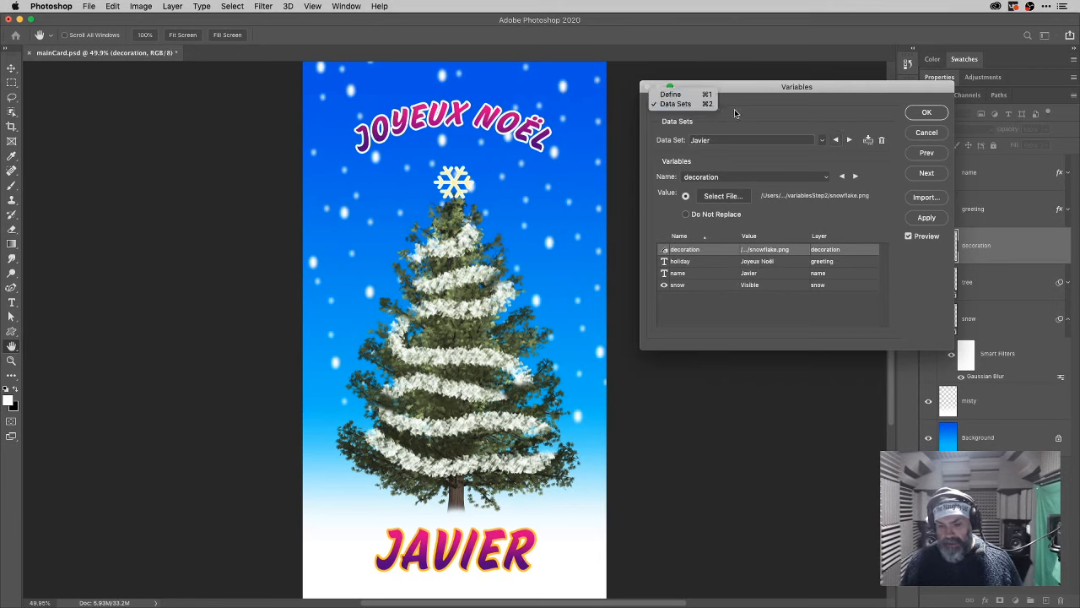
click(774, 113)
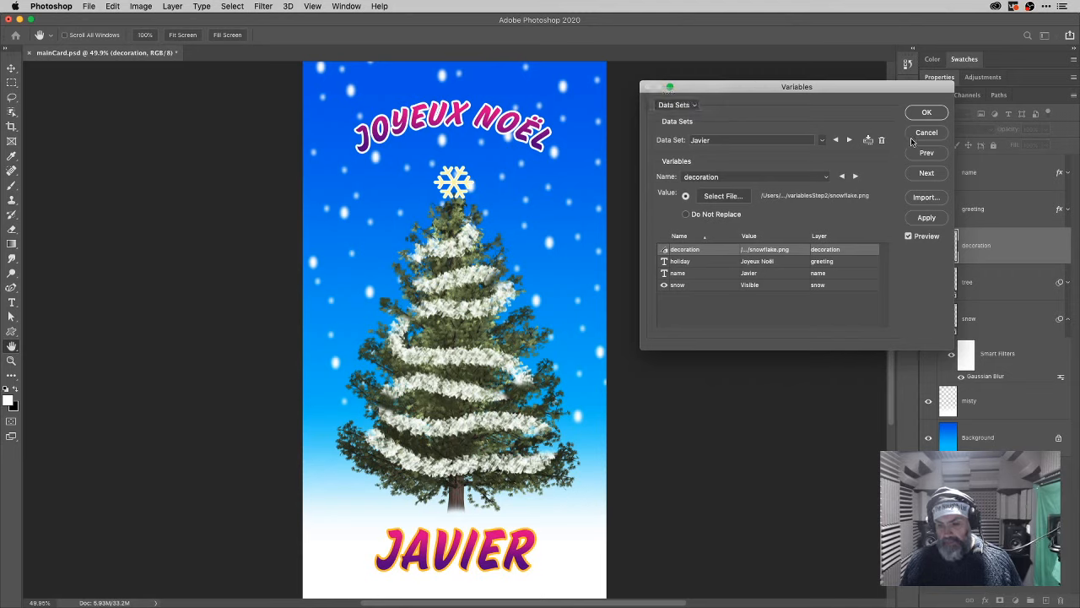
- Delete all remaining data sets and accept the Variables dialog
click(882, 140)
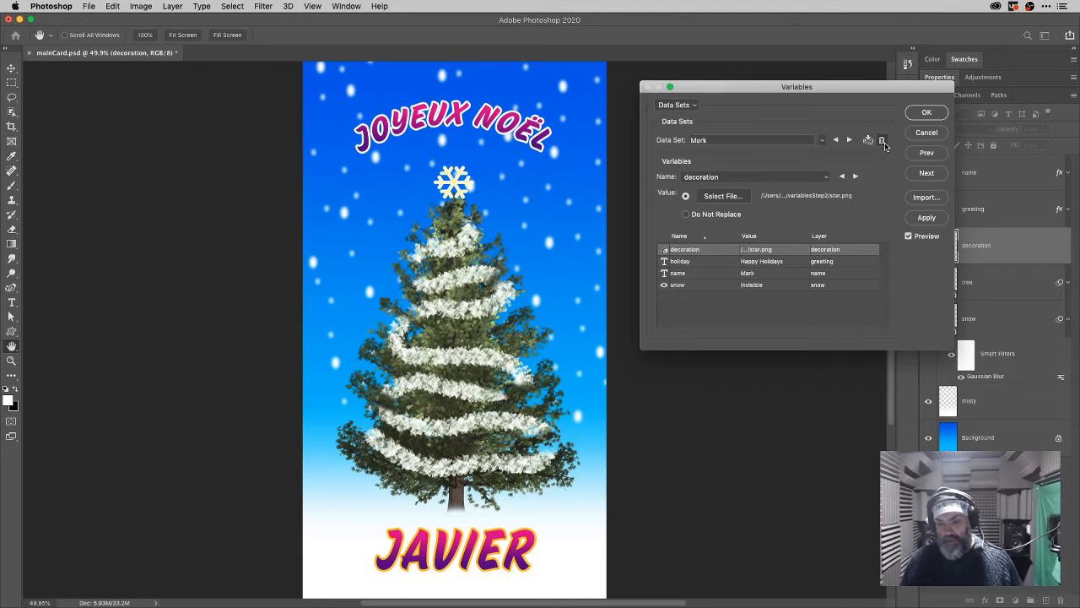
click(883, 140)
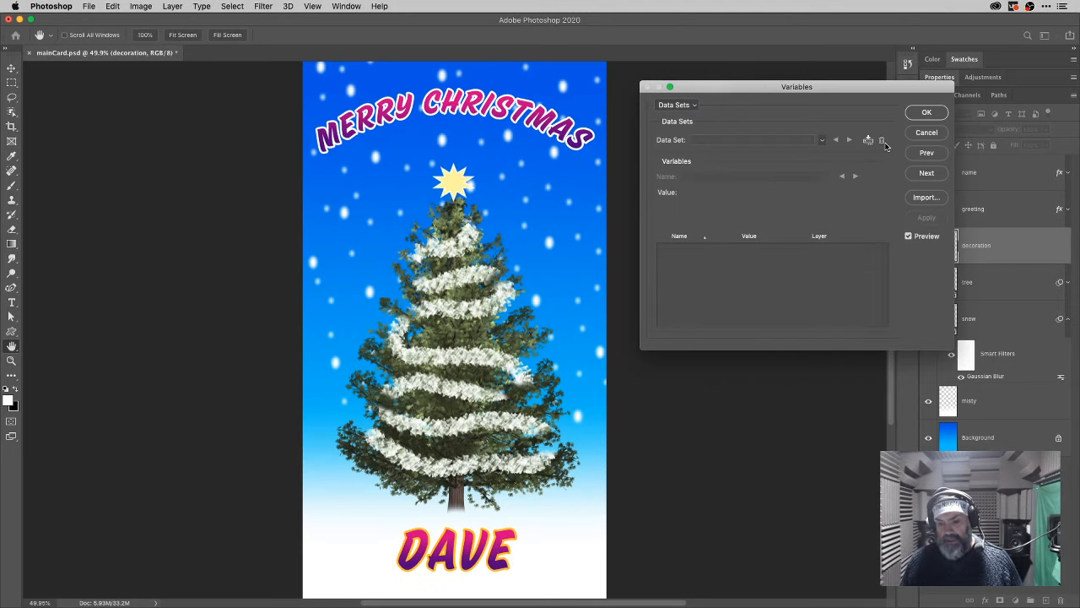
click(921, 118)
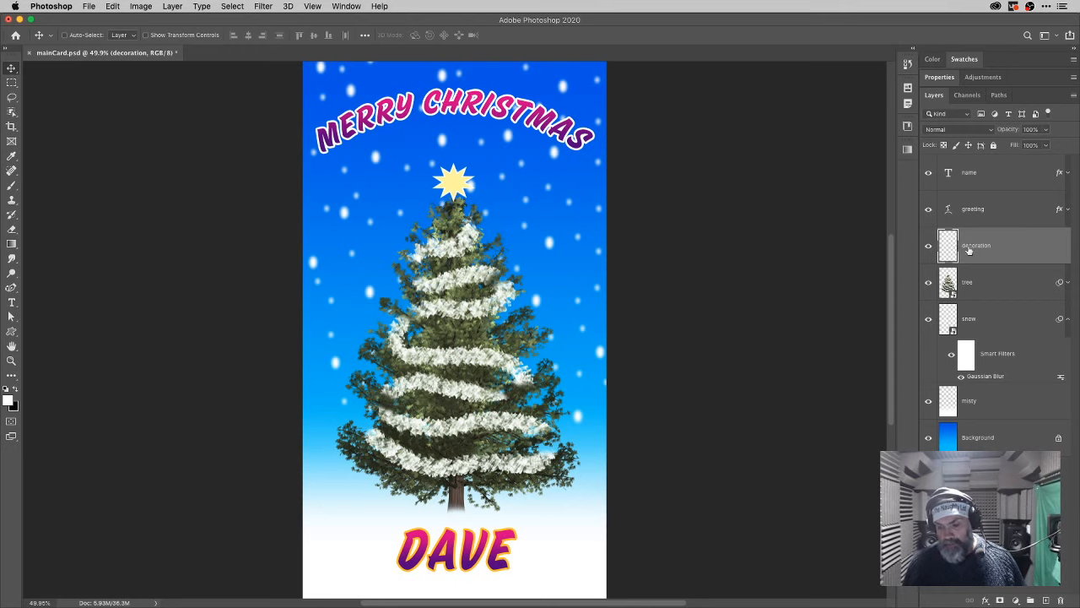
- Switch to TextEdit and examine the comma-separated card data in holidays.txt
key(super+Tab)
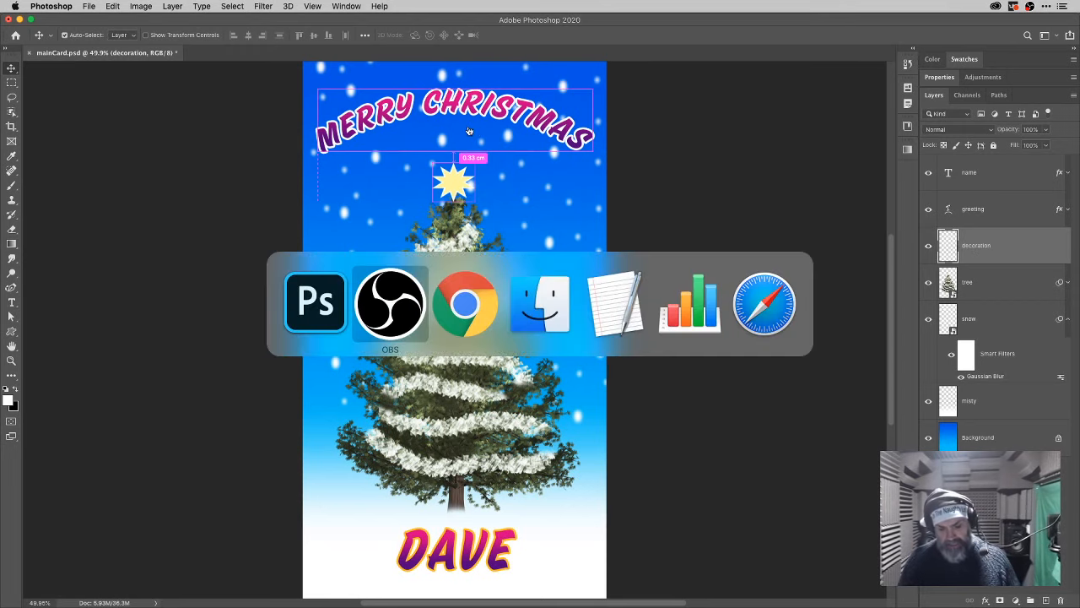
key(super+Tab)
key(super+Tab)
key(super+Tab)
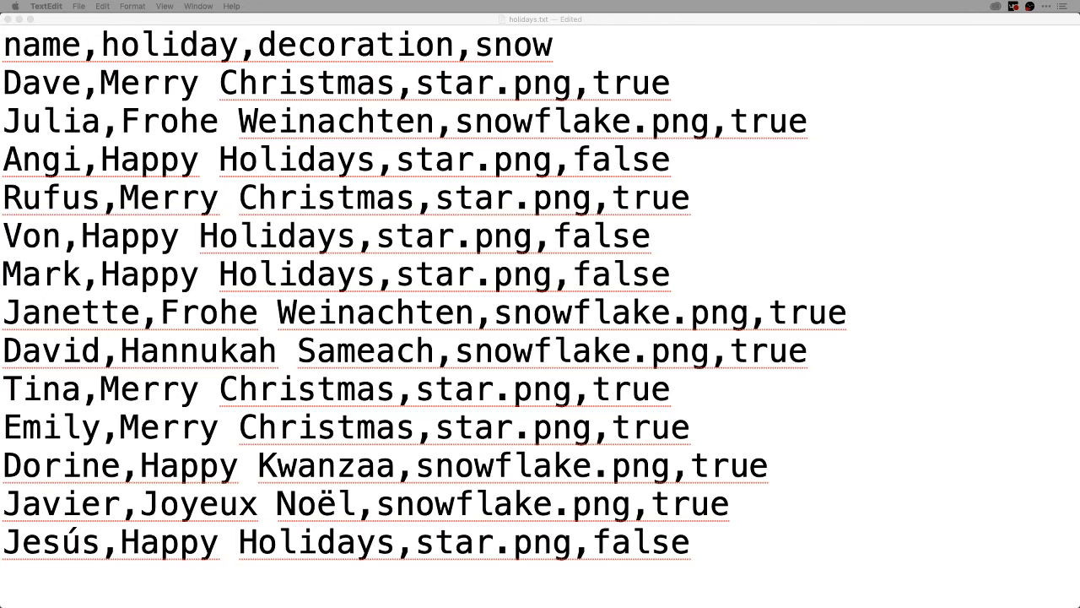
- Highlight the entire third data record in holidays.txt, the first one with snow set to false
click(583, 159)
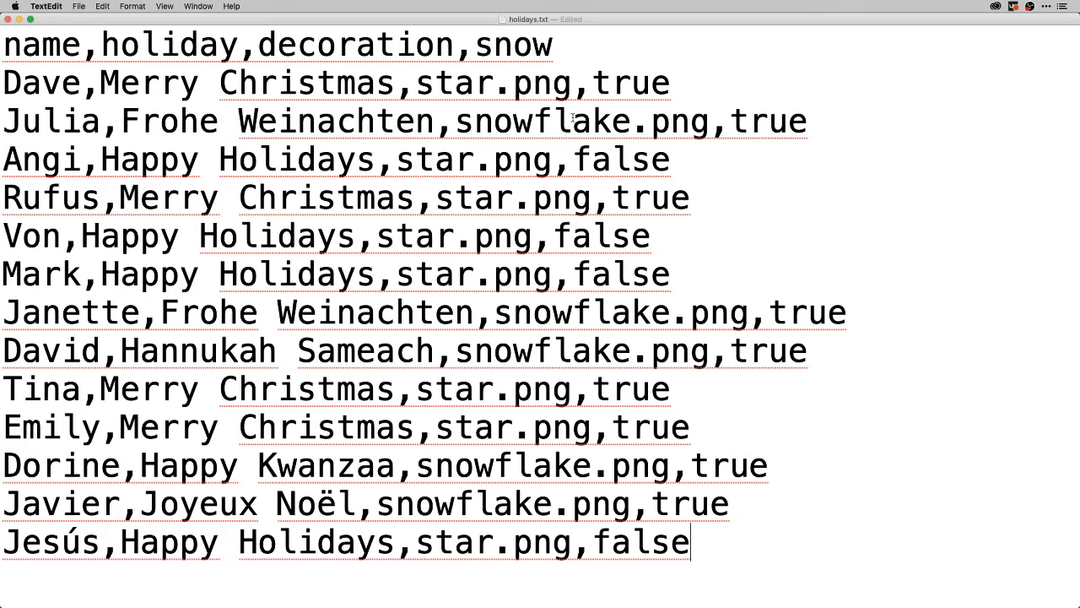
triple_click(544, 165)
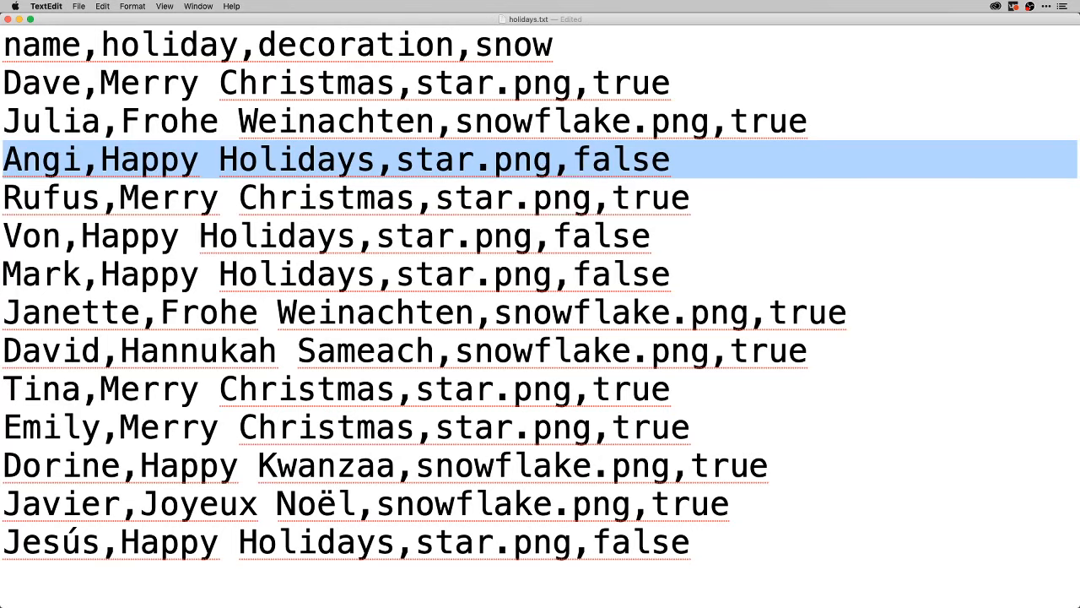
key(super+Tab)
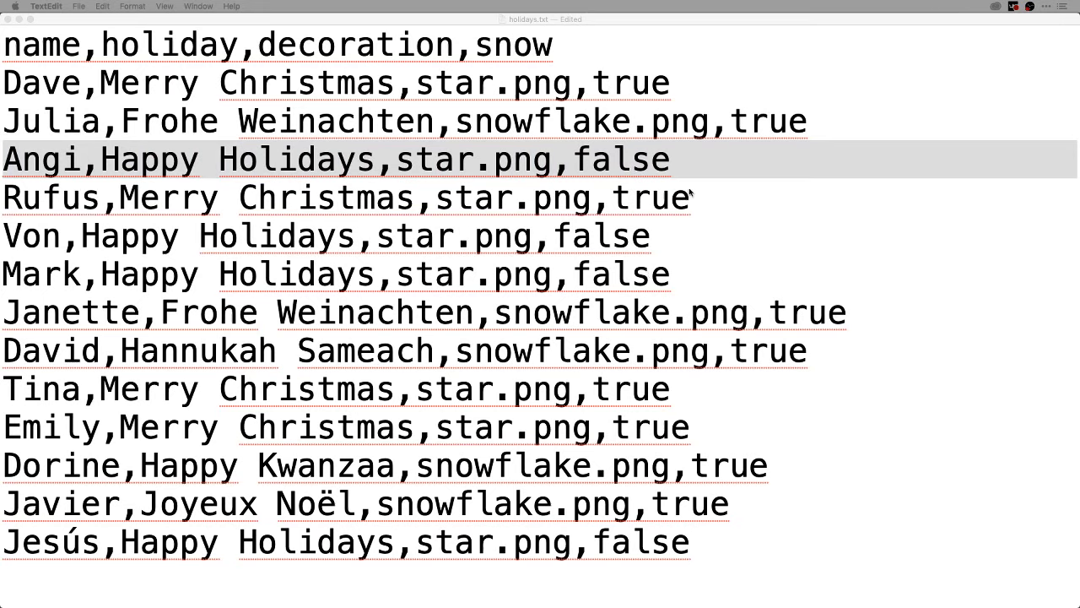
key(super+Tab)
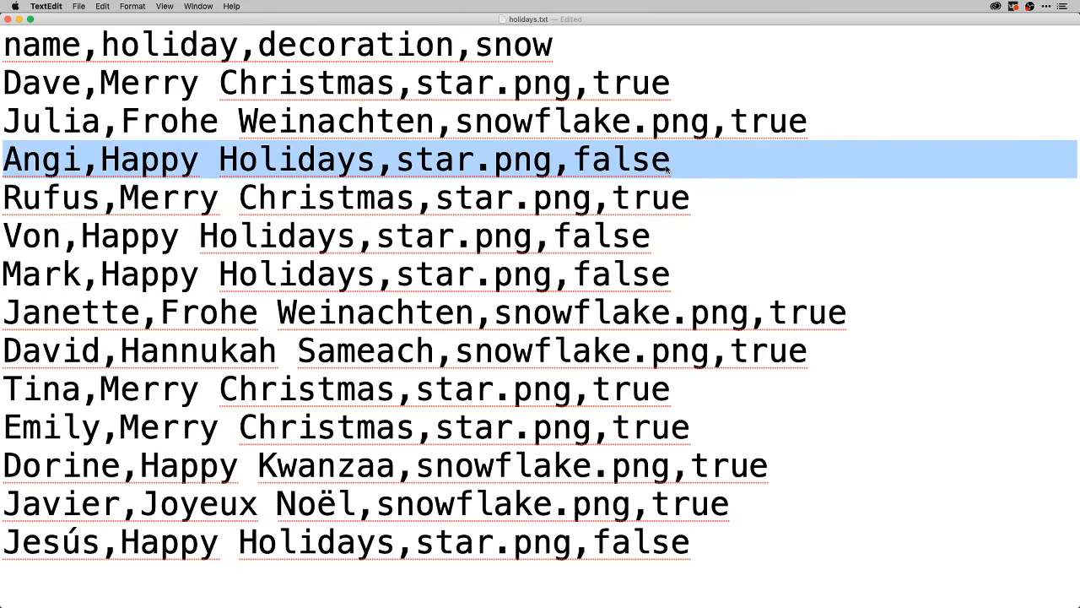
- Highlight the decoration value star.png in the third data record of holidays.txt
click(572, 160)
mouse_move(553, 160)
mouse_down()
mouse_move(408, 157)
mouse_move(557, 166)
mouse_up()
click(408, 160)
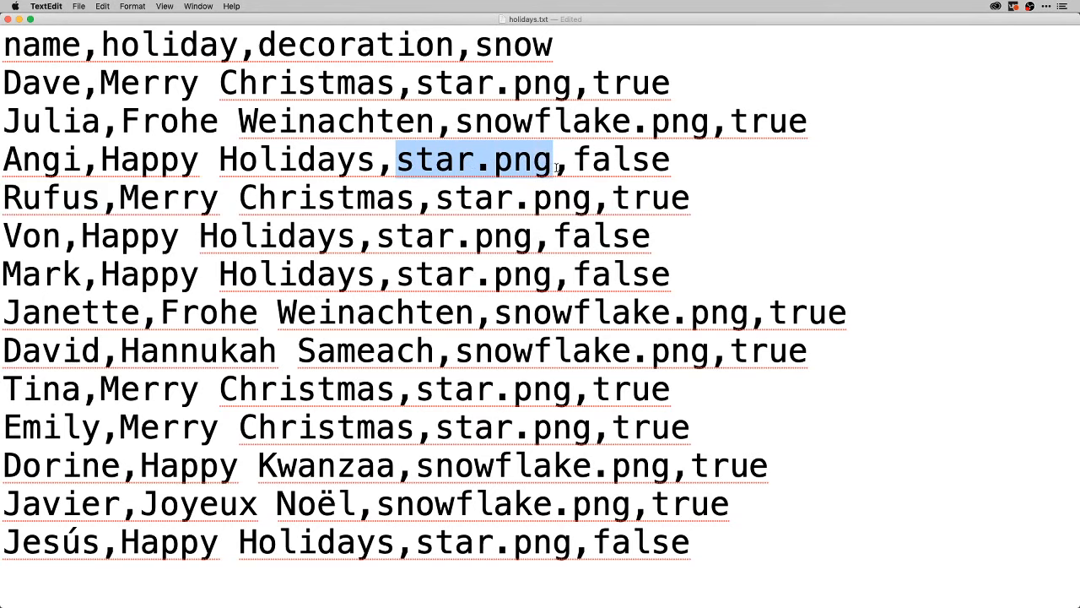
key(super+Tab)
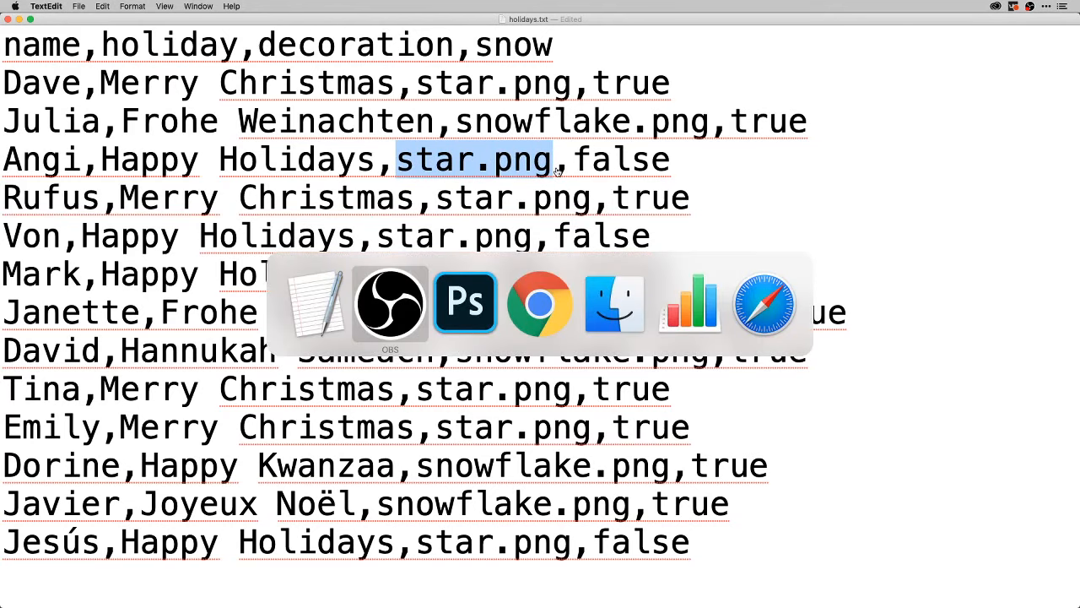
key(super+Tab)
key(super+Tab)
key(super+Tab)
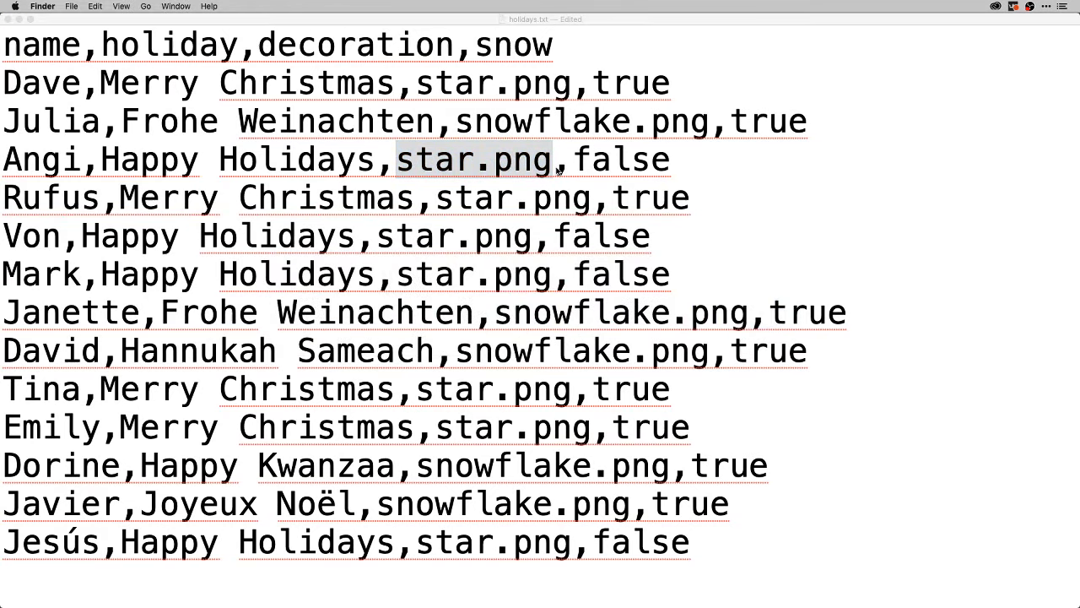
key(super+n)
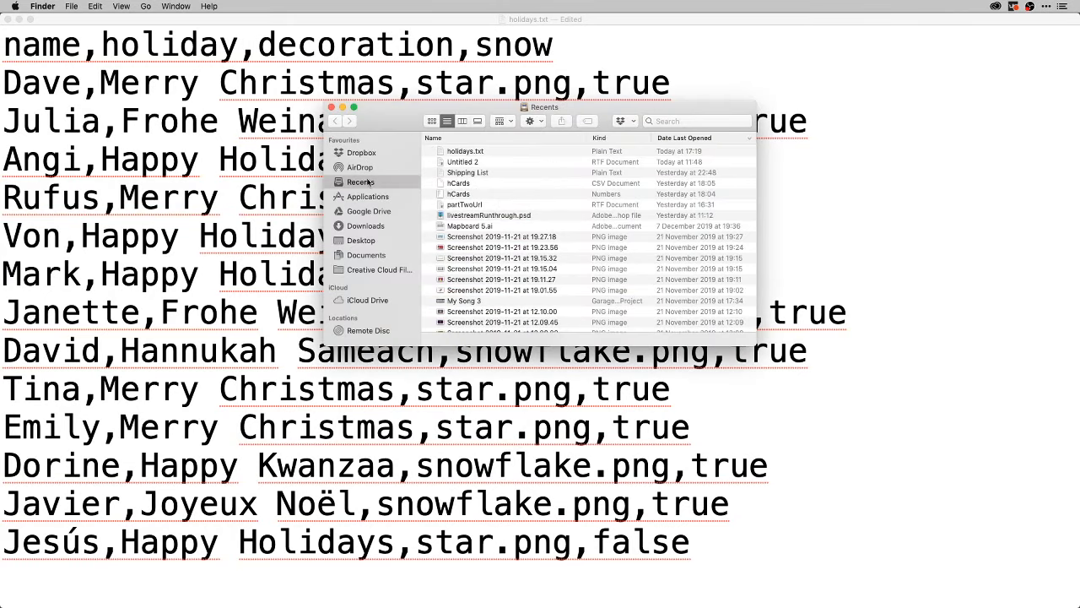
click(380, 269)
scroll(493, 147, up, 10)
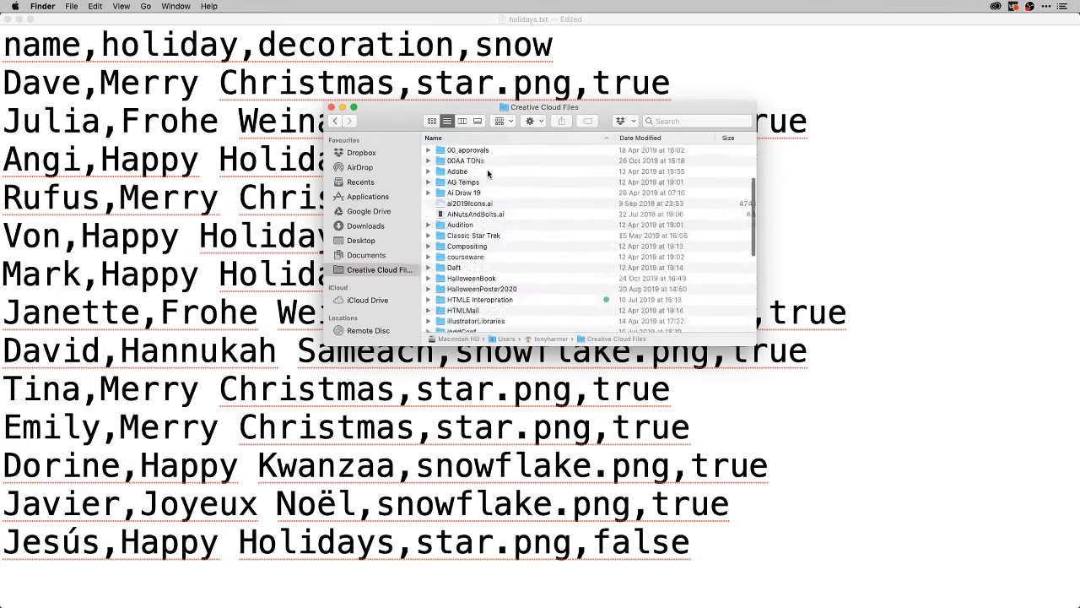
click(462, 161)
double_click(461, 162)
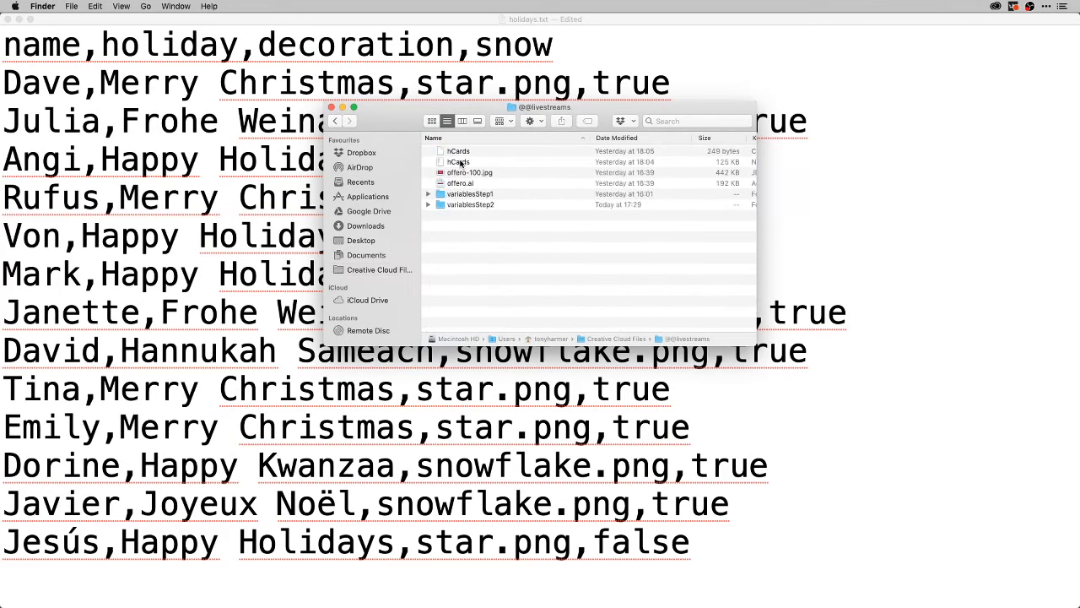
double_click(456, 205)
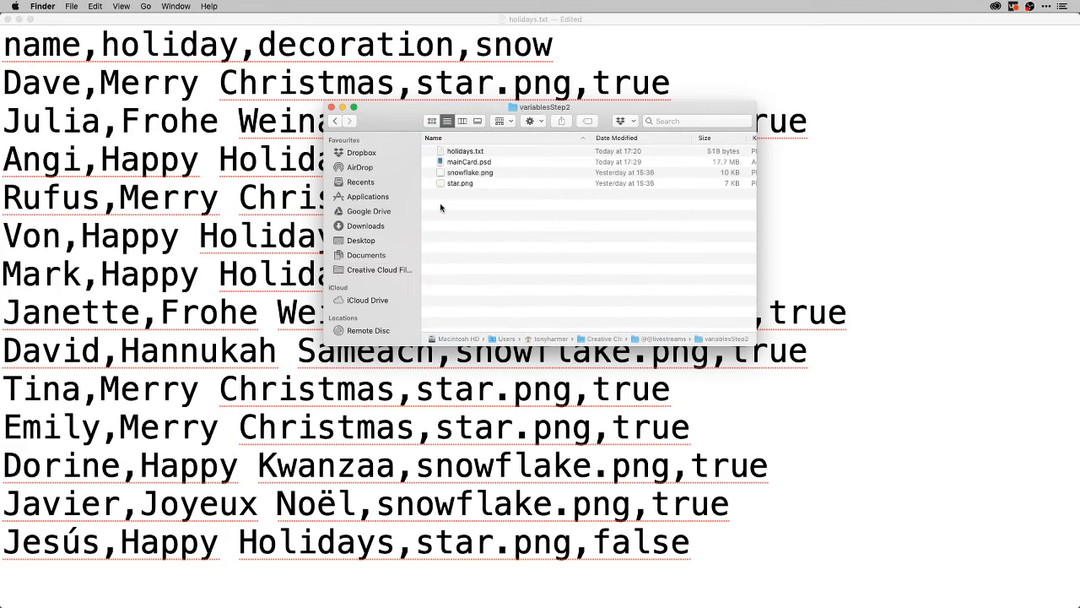
click(431, 121)
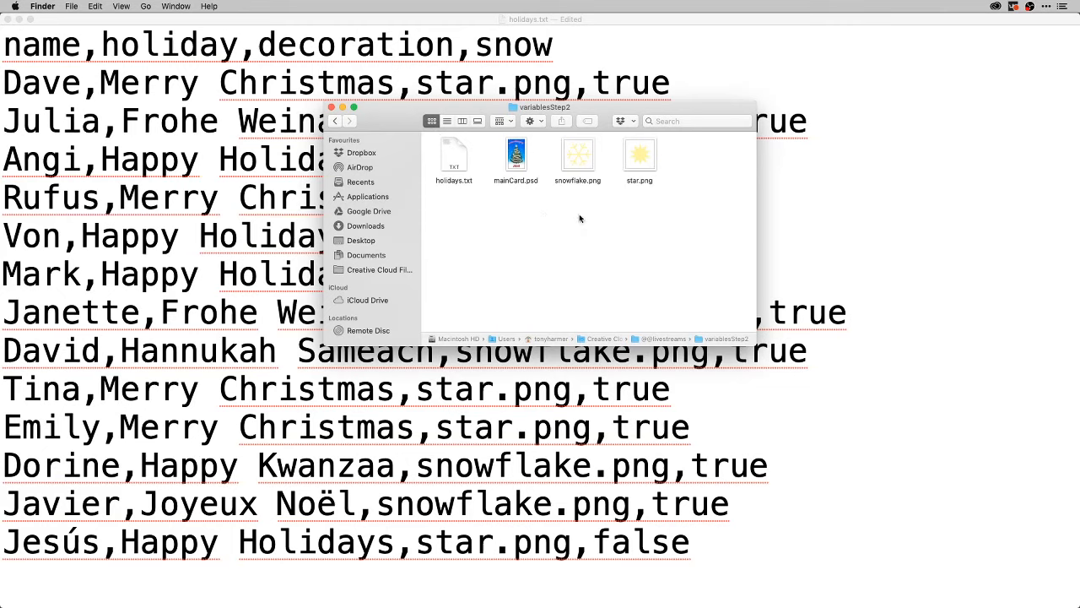
- Point out holidays.txt and mainCard.psd in the folder, and preview the snowflake.png image
click(464, 163)
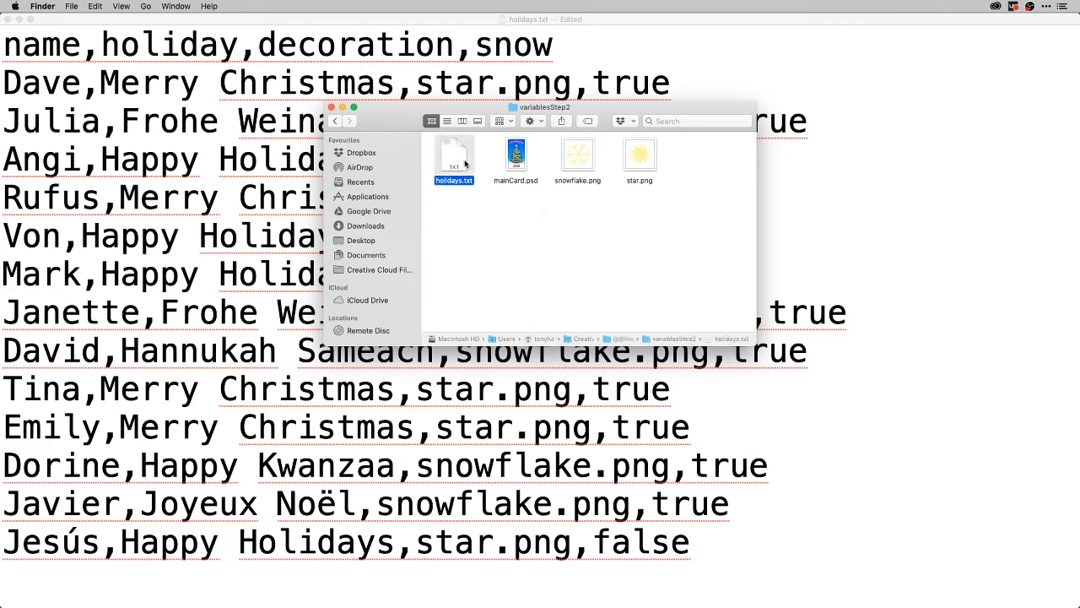
click(521, 160)
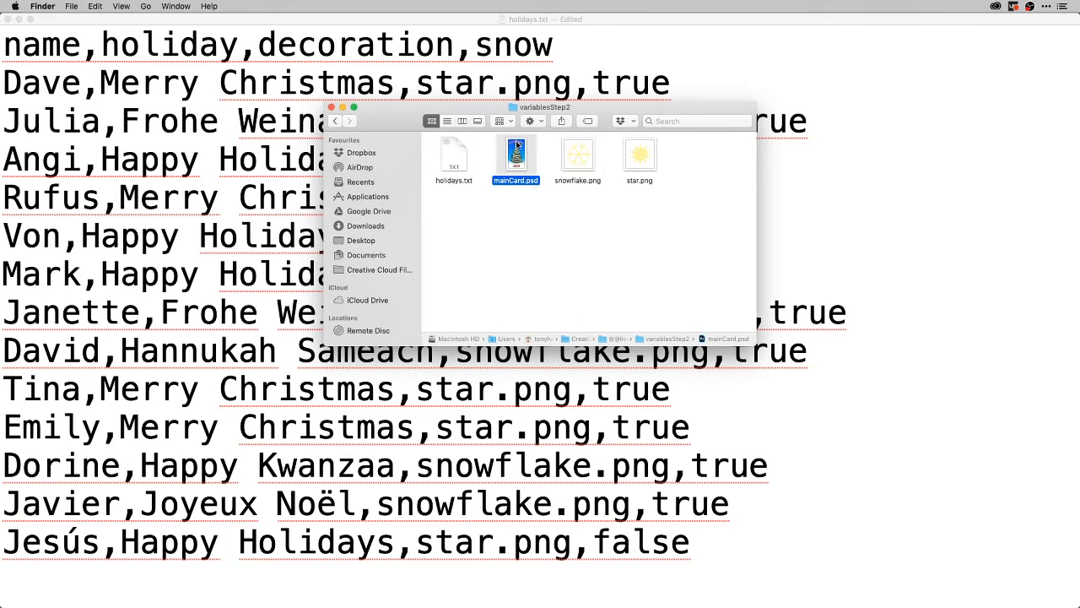
click(581, 164)
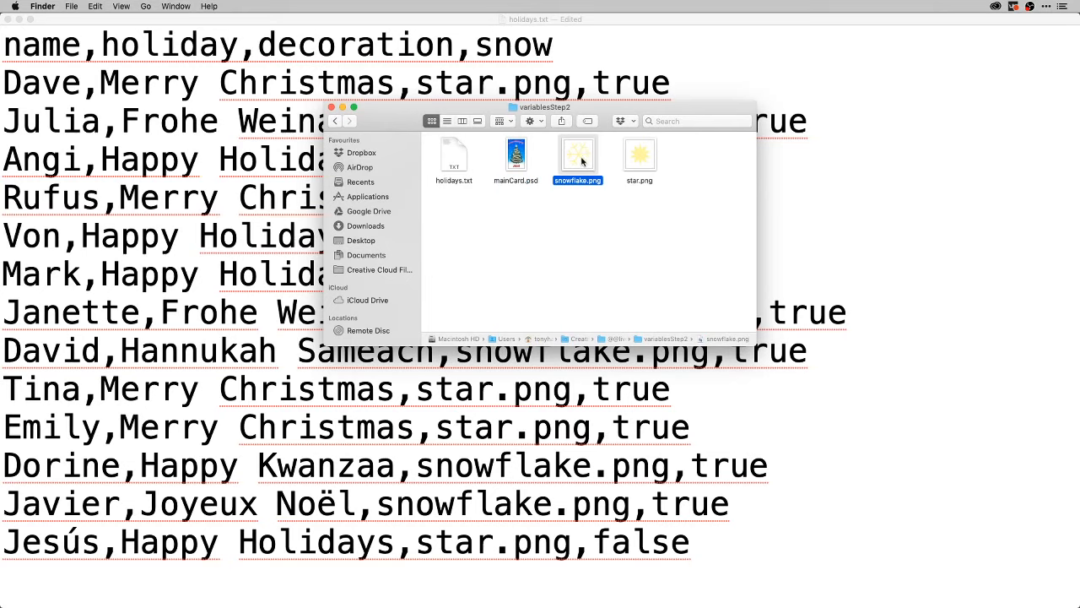
key(space)
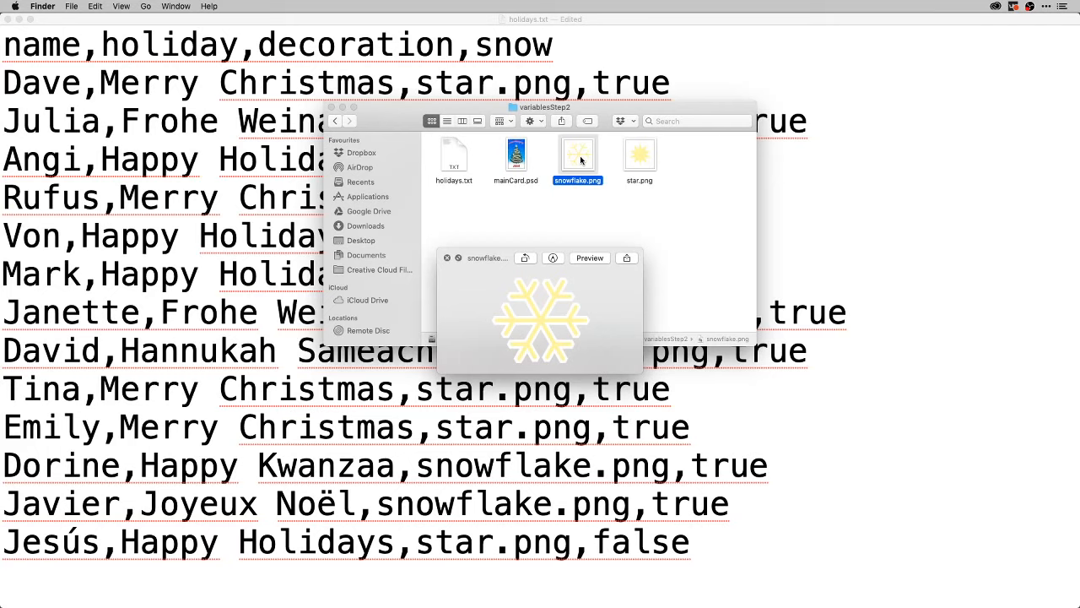
key(space)
- Preview the star.png decoration image, close the preview and select snowflake.png
click(644, 152)
key(space)
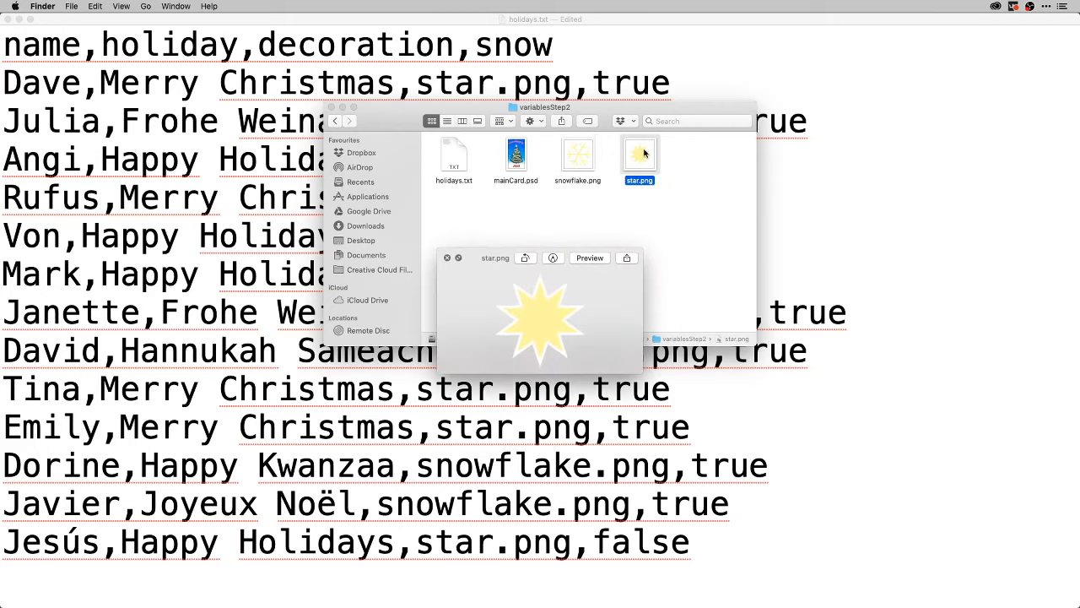
key(space)
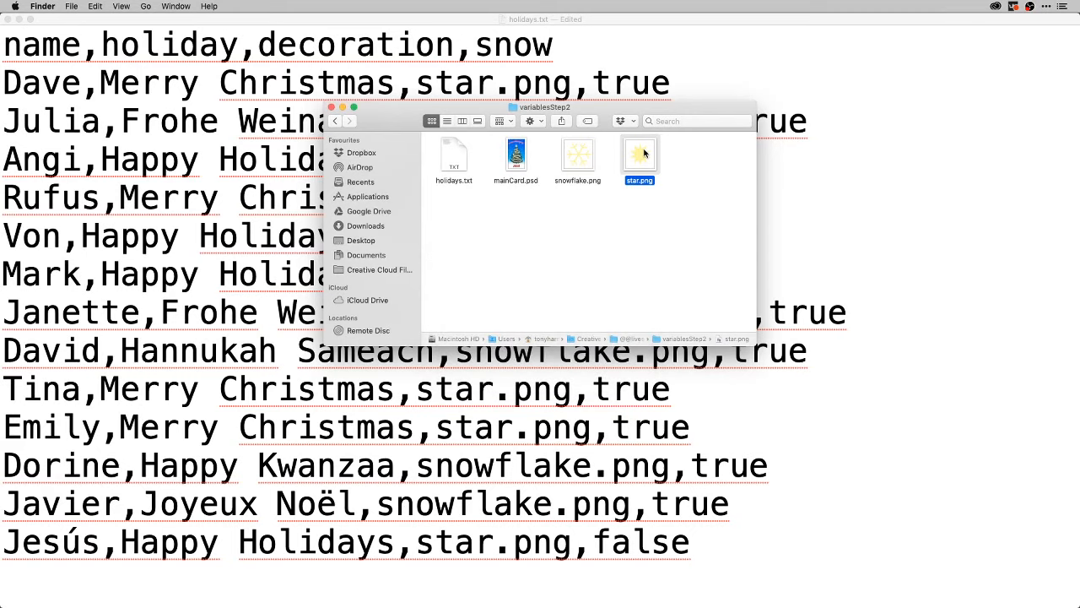
key(space)
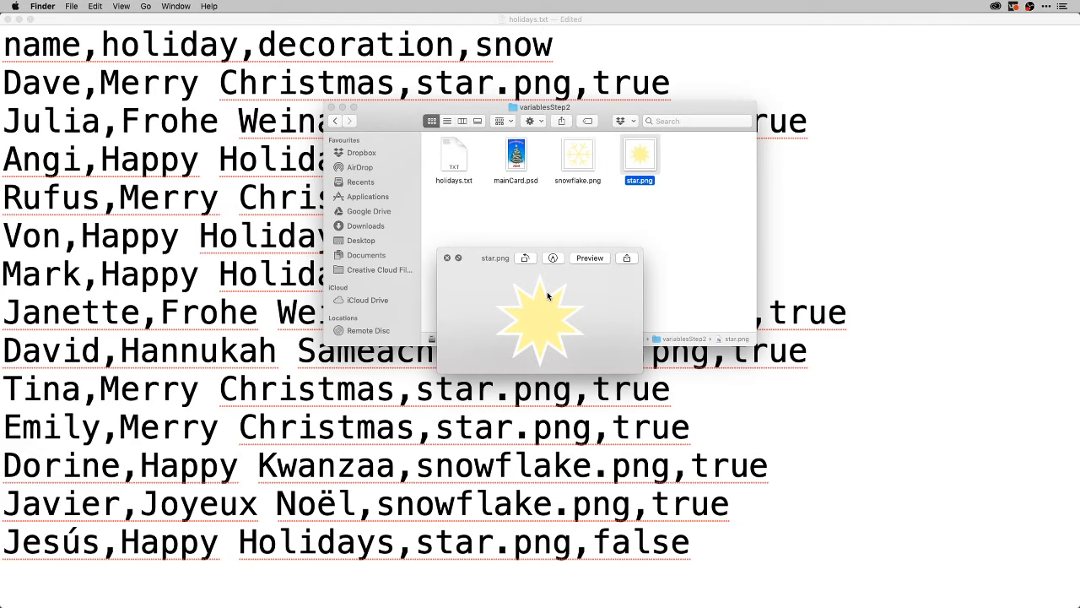
click(617, 218)
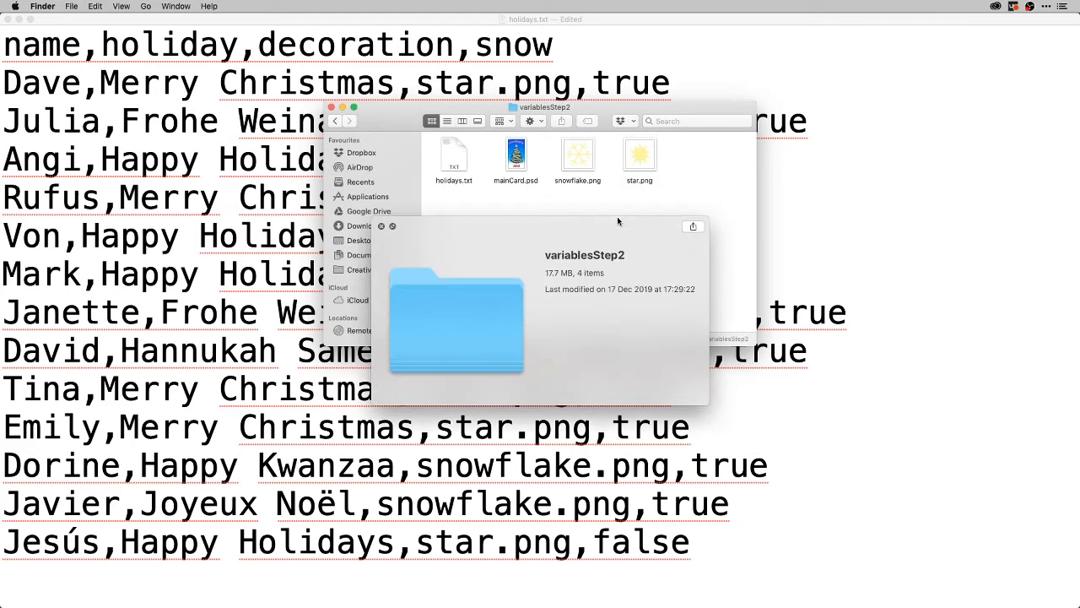
key(space)
click(575, 159)
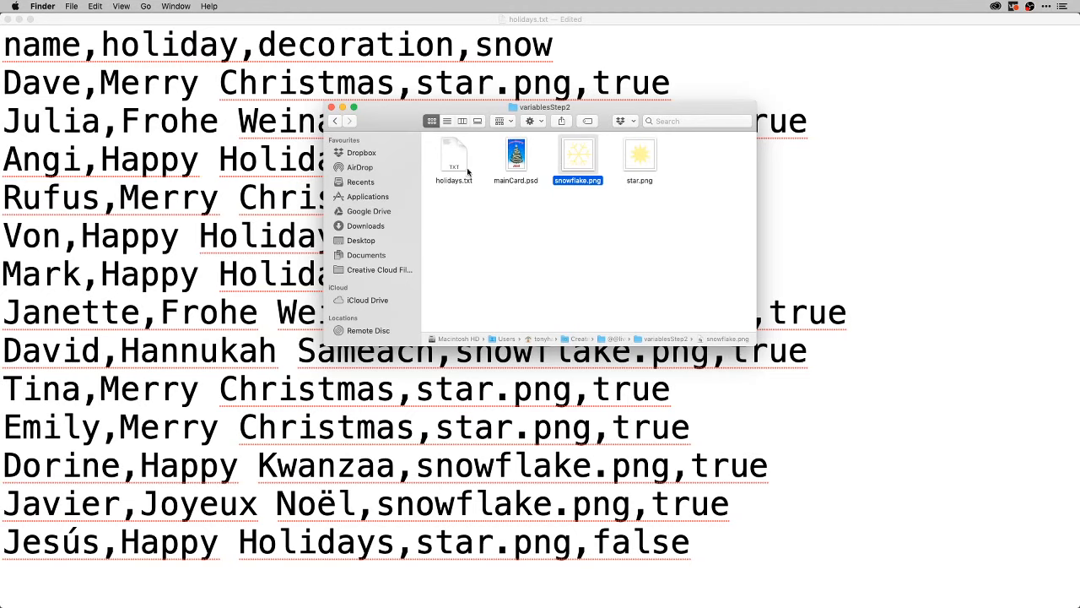
- Move the Finder window aside, return to holidays.txt in TextEdit and clear the star.png highlight
drag(608, 112, 790, 119)
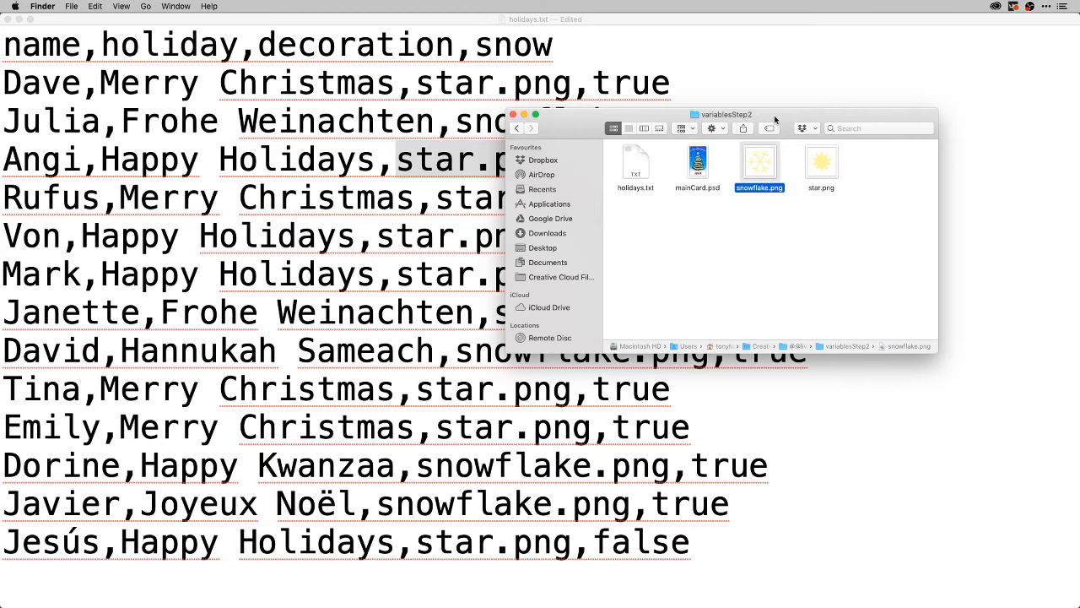
click(654, 70)
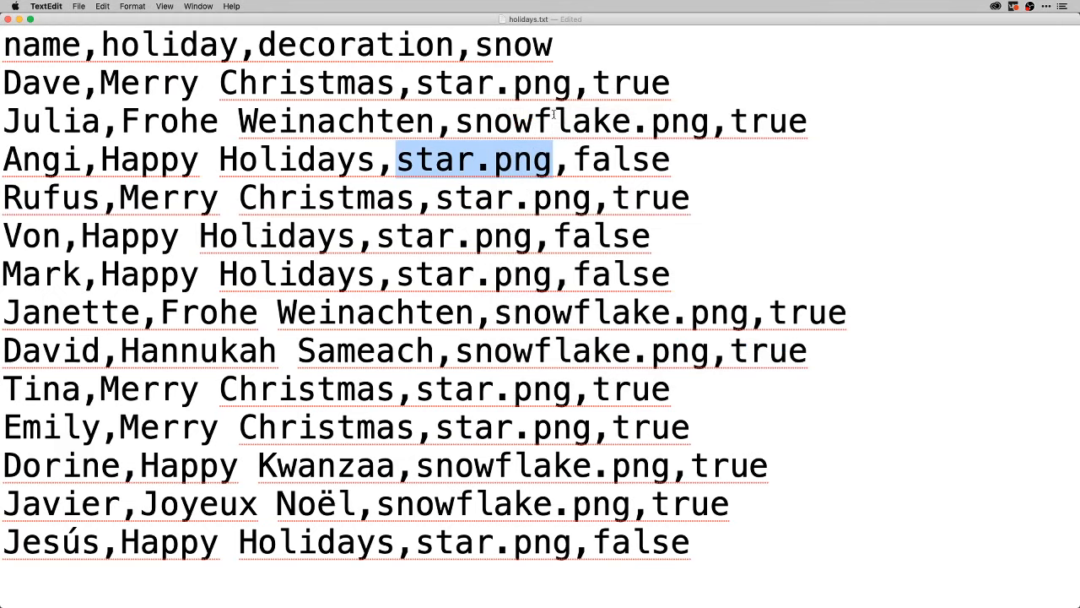
click(403, 167)
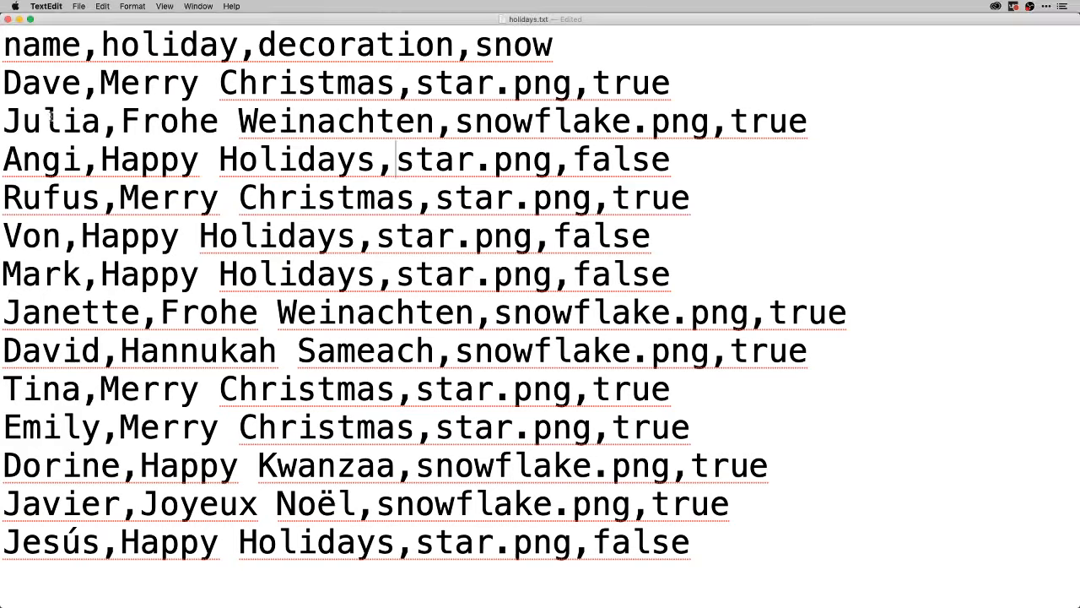
- Highlight the values of the second data record one after another, from the name to the snow value true
double_click(52, 118)
drag(121, 123, 728, 124)
click(797, 121)
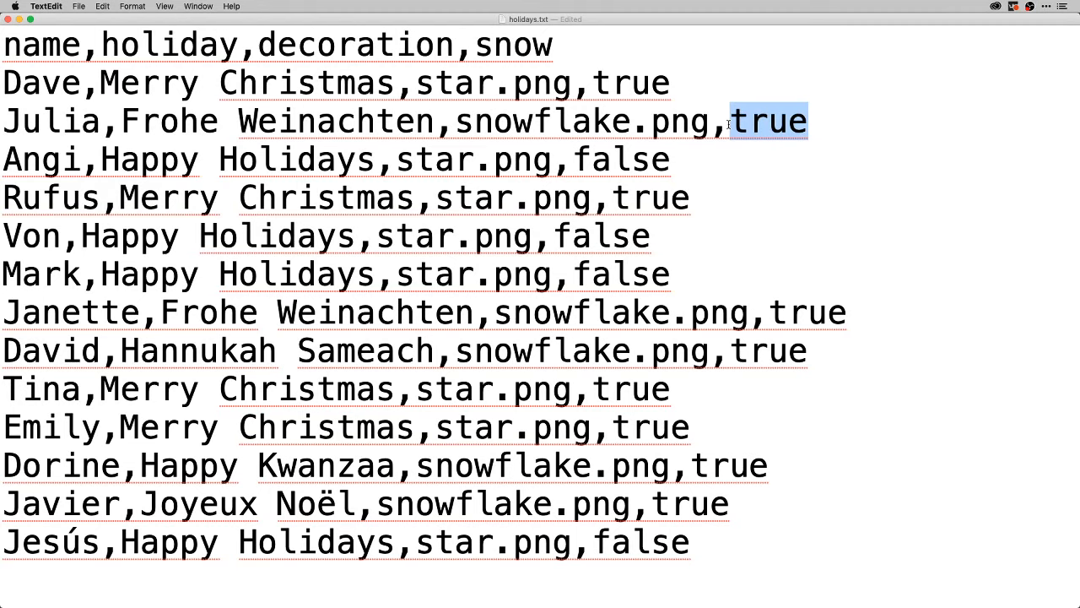
- Switch to Photoshop, toggle the decoration layer's visibility to check it, and delete that layer
key(super+Tab)
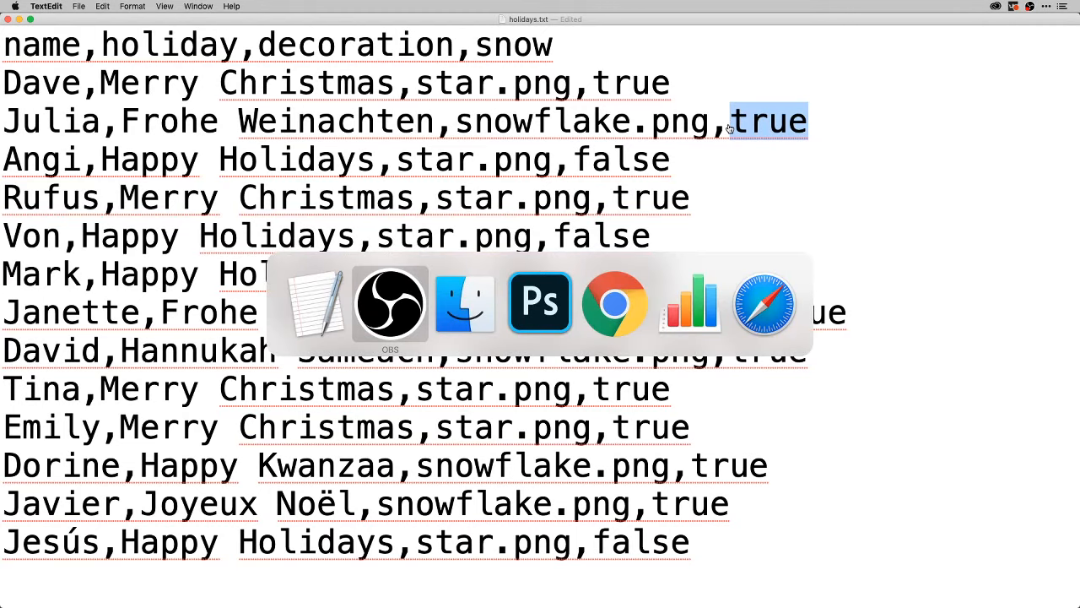
key(super+Tab)
key(super+Tab)
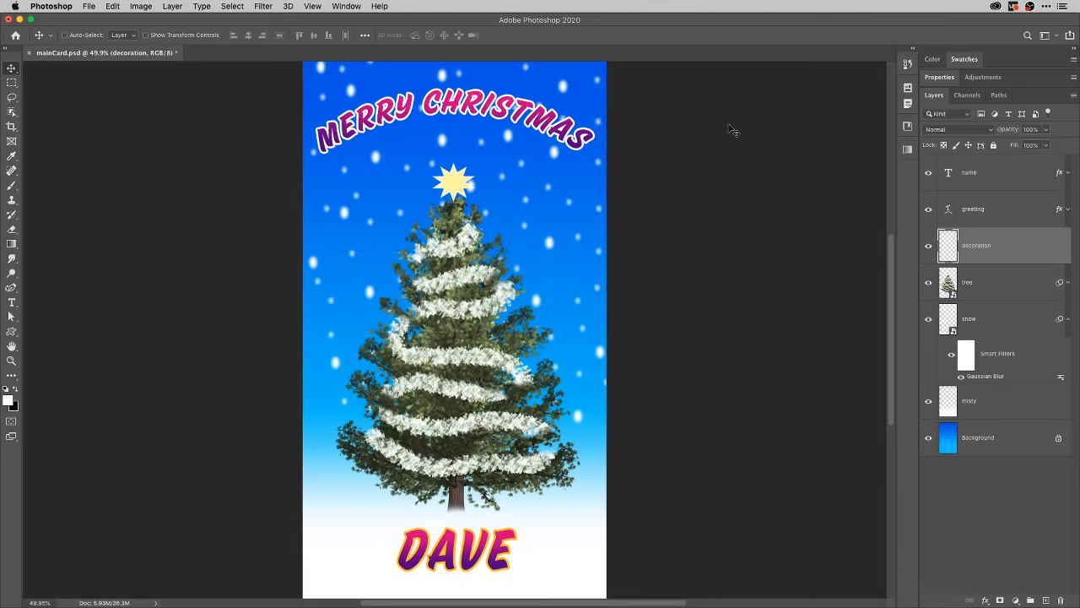
click(929, 246)
click(928, 246)
key(Delete)
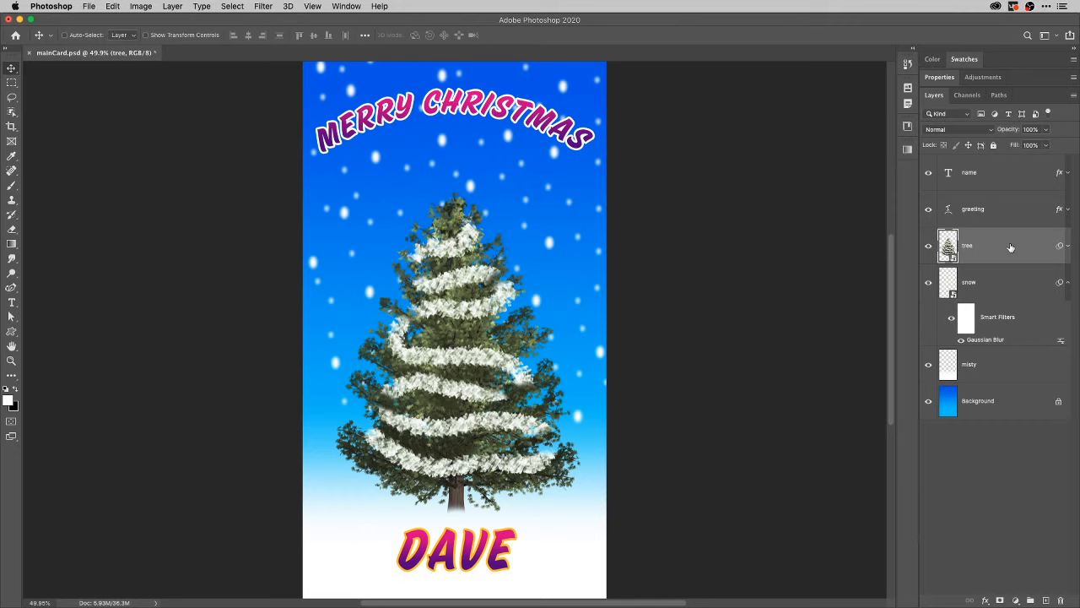
- Add a new layer above the tree layer and place a square marquee selection centered over the treetop
click(1046, 600)
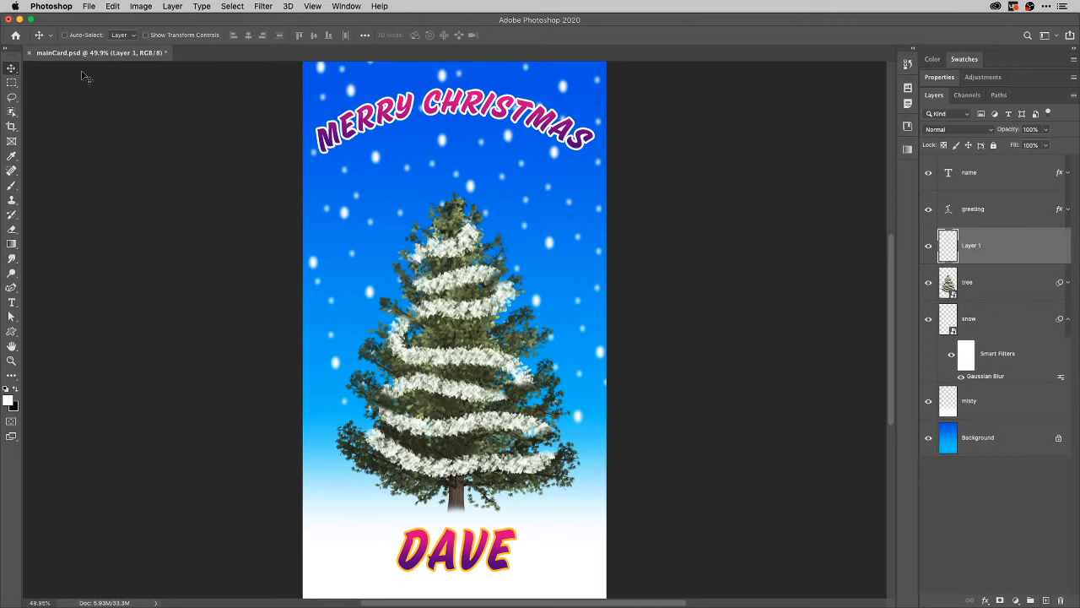
click(12, 83)
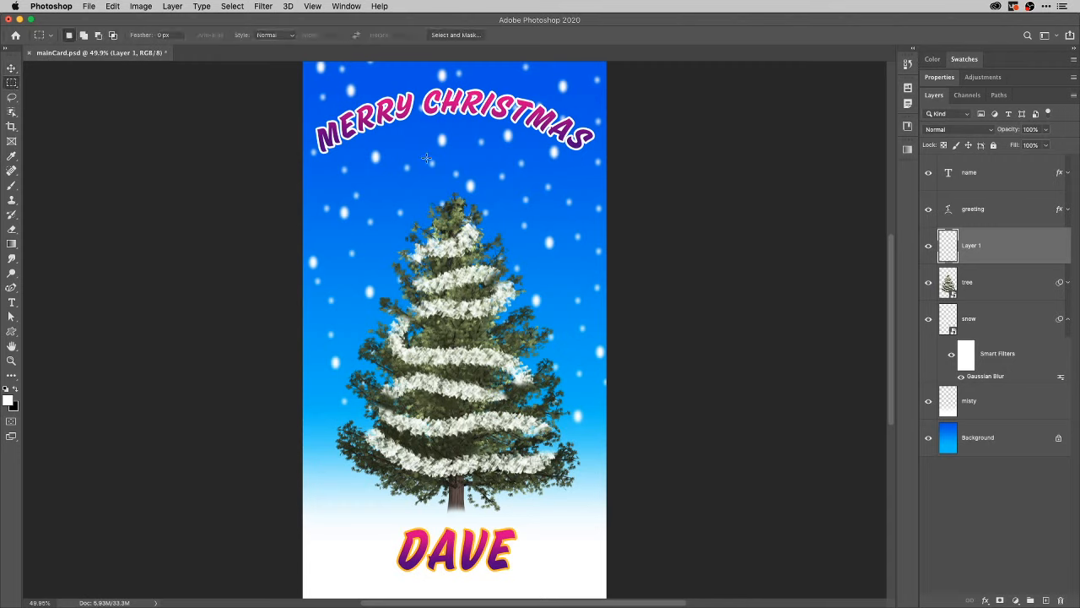
drag(425, 154, 485, 200)
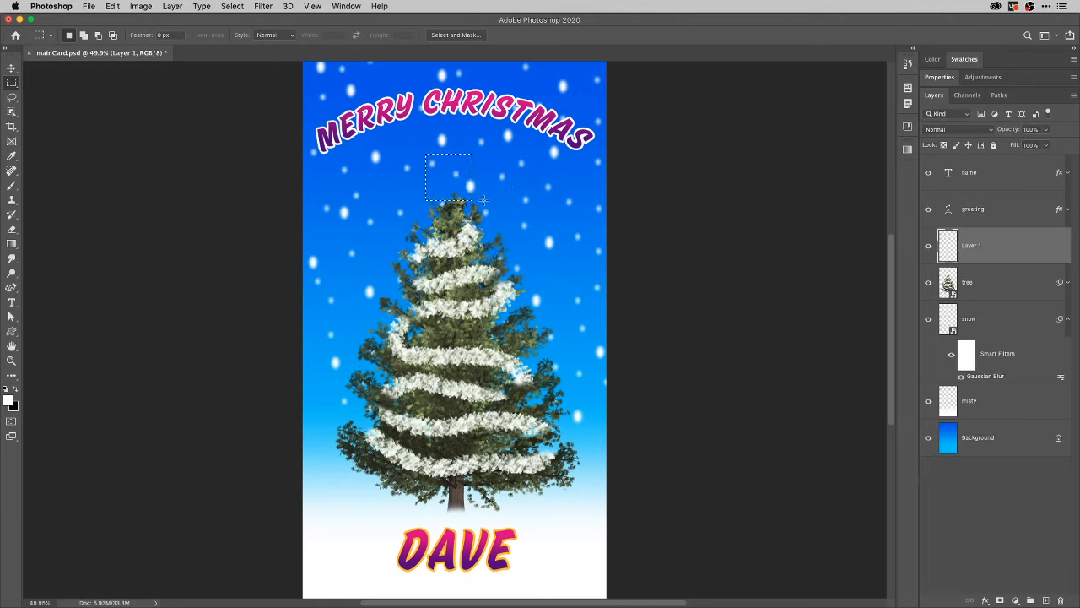
key(Right)
key(Right)
key(Right)
key(Right)
key(Right)
key(Right)
key(Down)
key(Down)
- Fill the square selection with white, deselect it and rename the new layer decoration
key(alt+BackSpace)
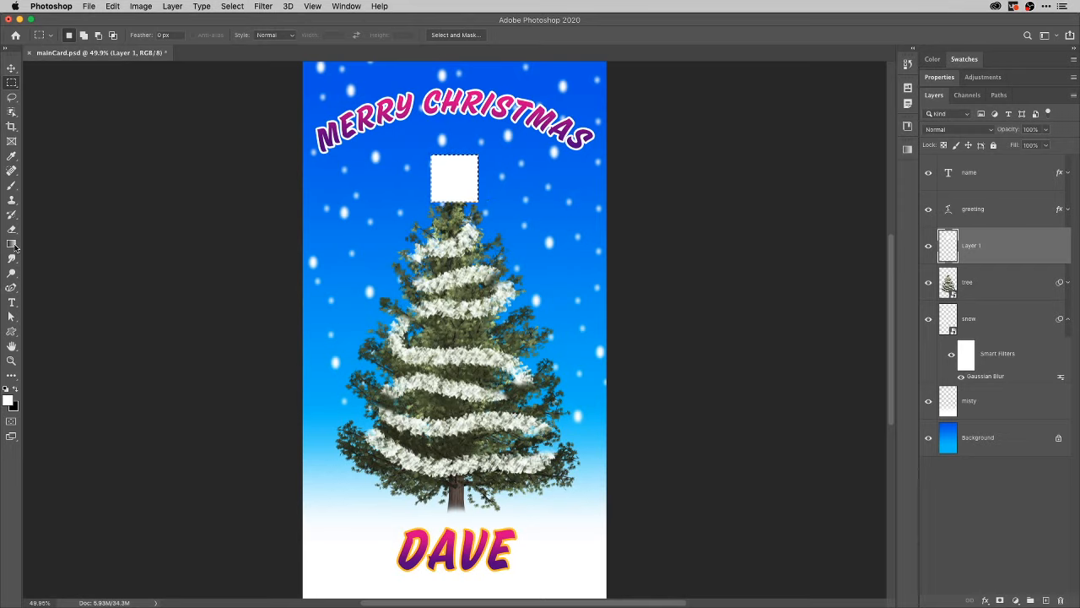
click(511, 157)
double_click(973, 246)
text(decoration)
key(Return)
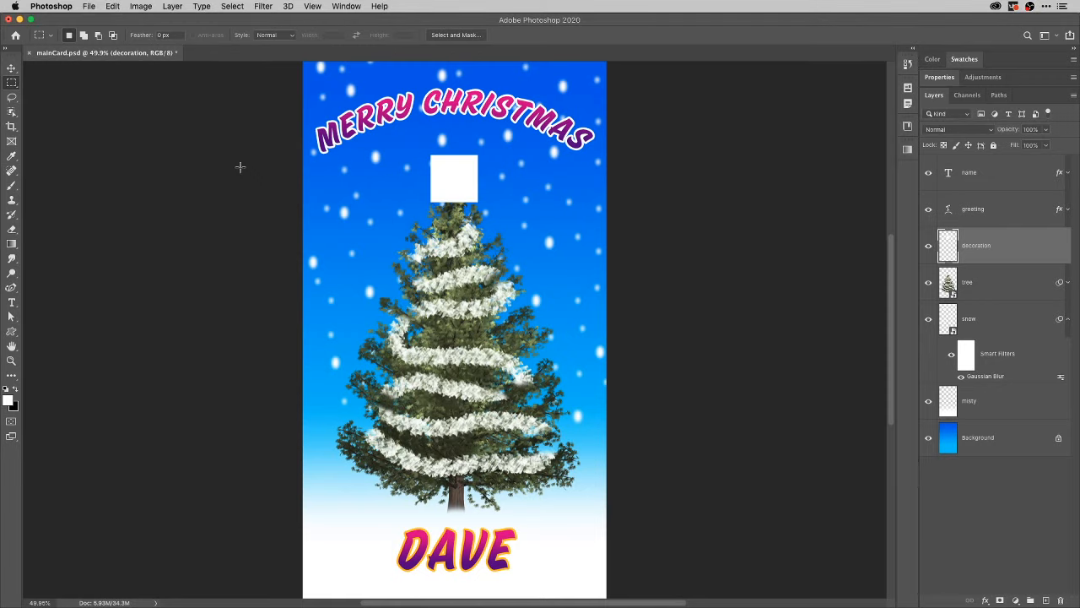
- Open snowflake.png, examine its square transparent canvas at full view and close the file
key(super+o)
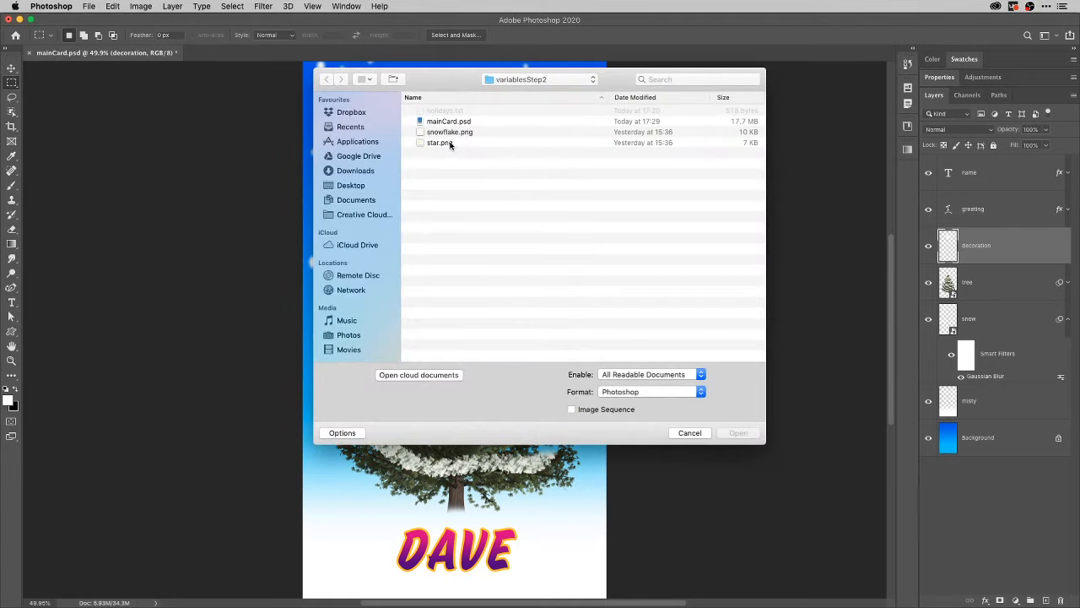
click(437, 133)
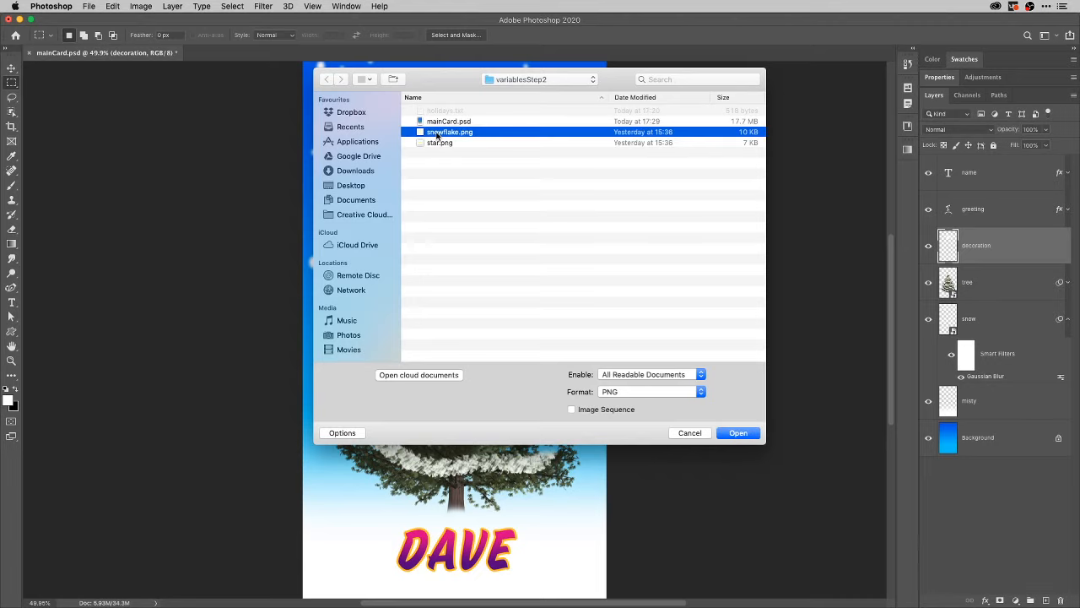
double_click(437, 133)
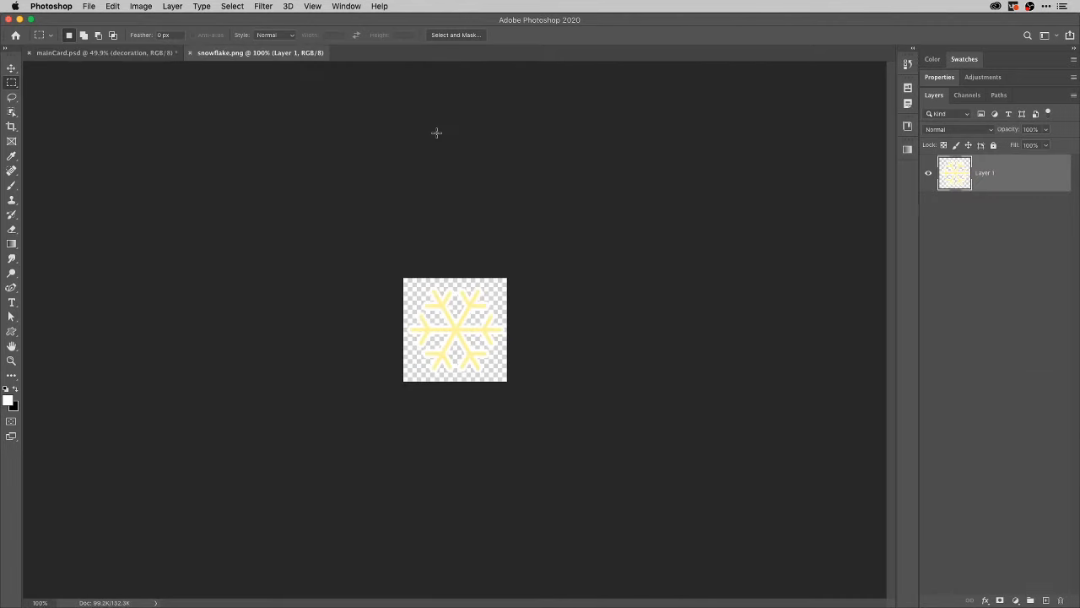
key(super+0)
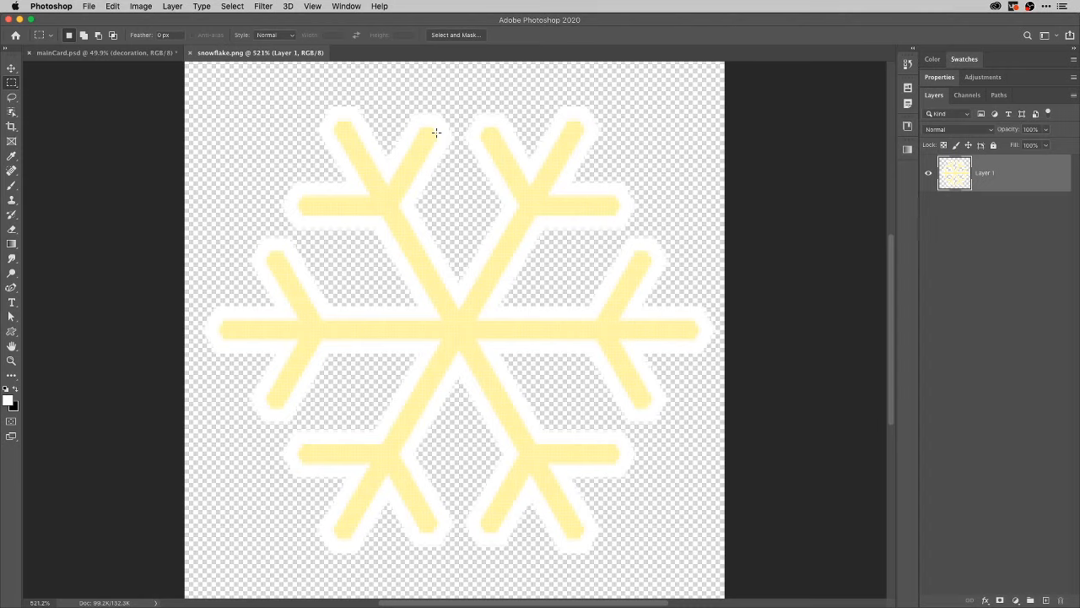
key(super+w)
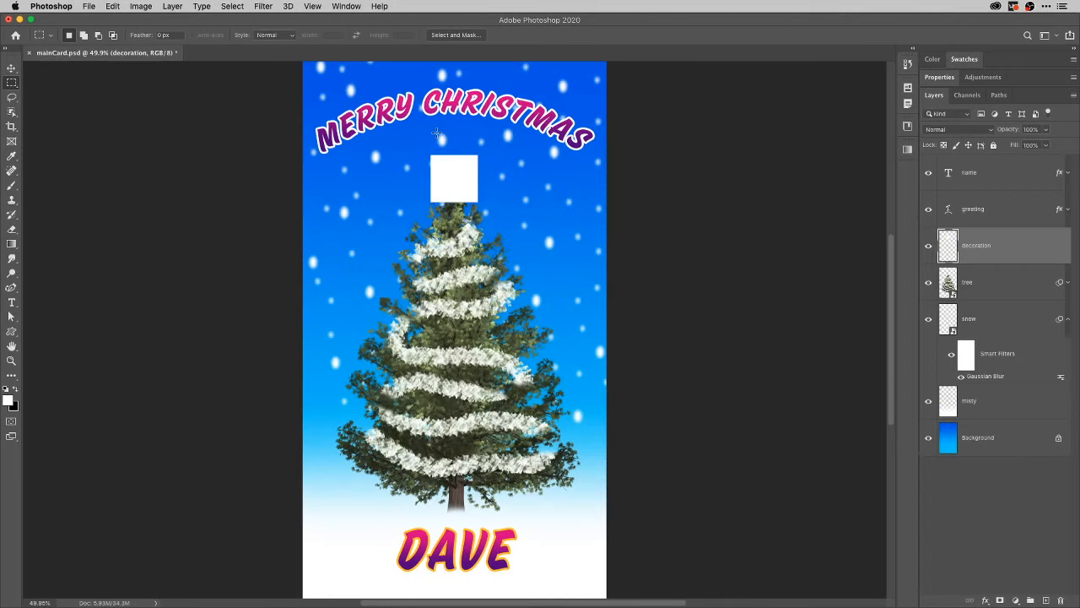
- Open the variable definitions for the decoration layer and enable Pixel Replacement for it
click(141, 6)
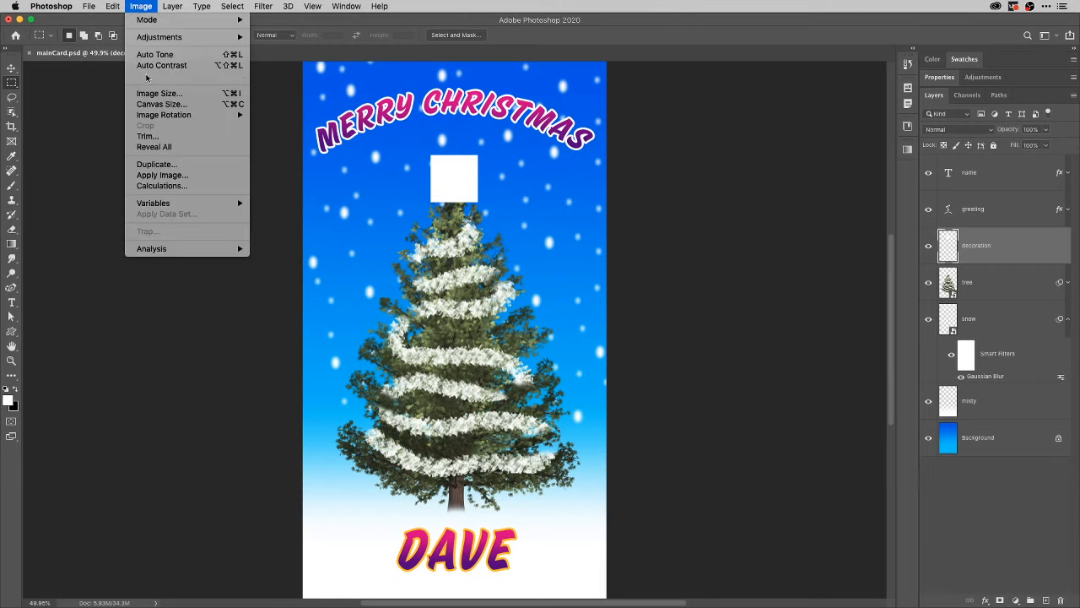
mouse_move(165, 205)
click(266, 207)
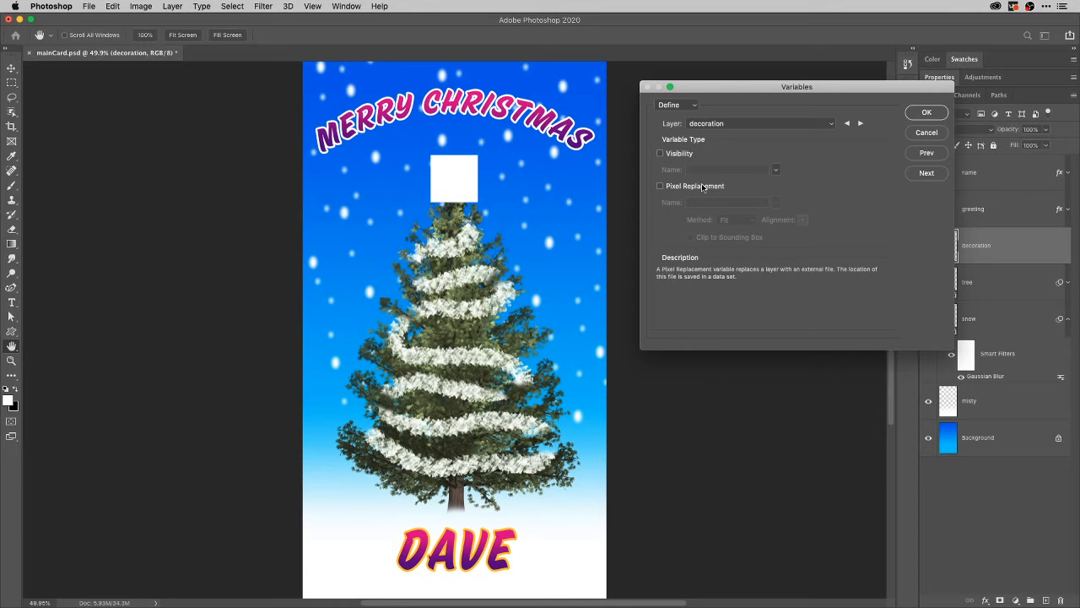
click(703, 187)
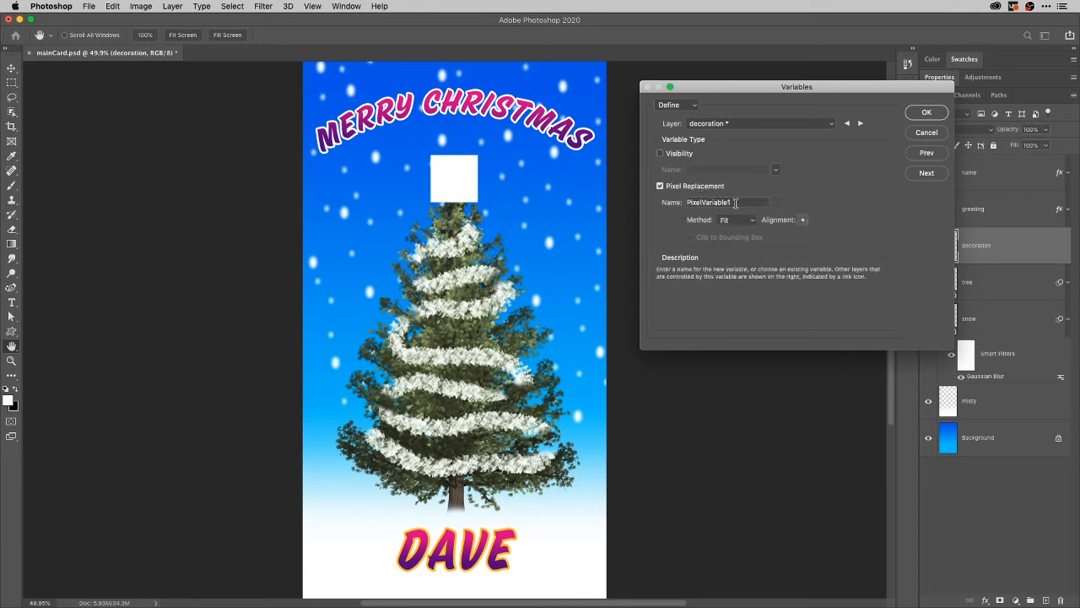
- Name the pixel replacement variable decoration, copying the column heading from holidays.txt in TextEdit and returning to Photoshop to paste it
drag(739, 204, 679, 205)
key(super+Tab)
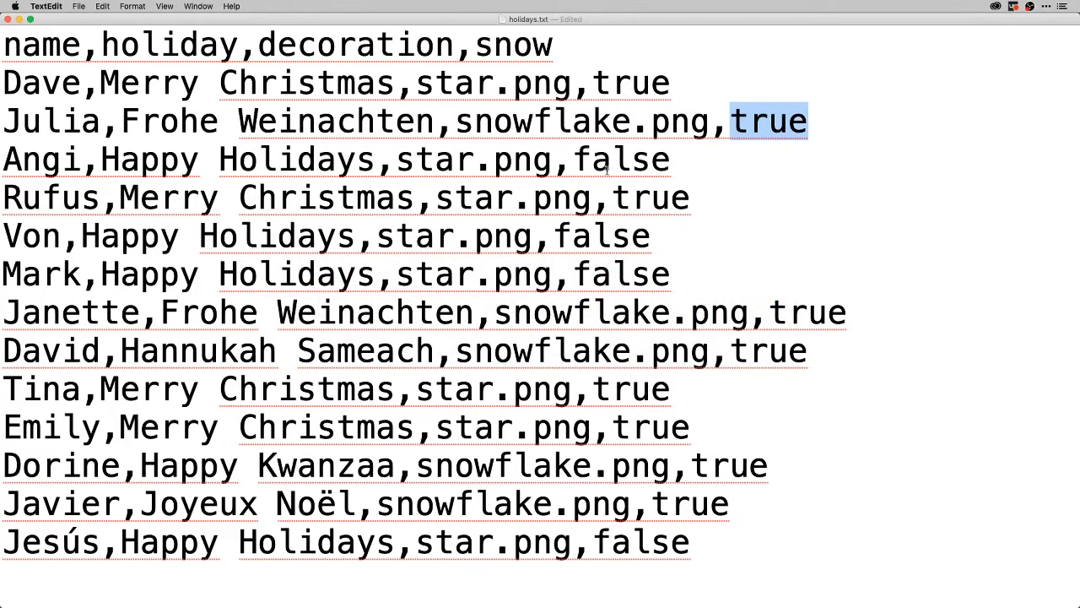
double_click(316, 52)
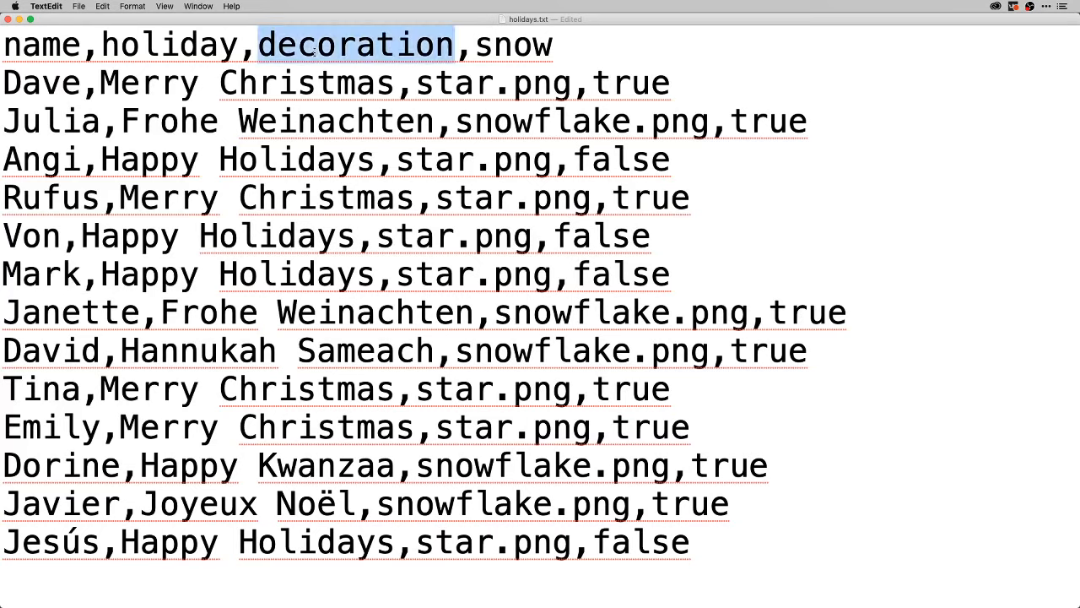
key(super+c)
key(super+Tab)
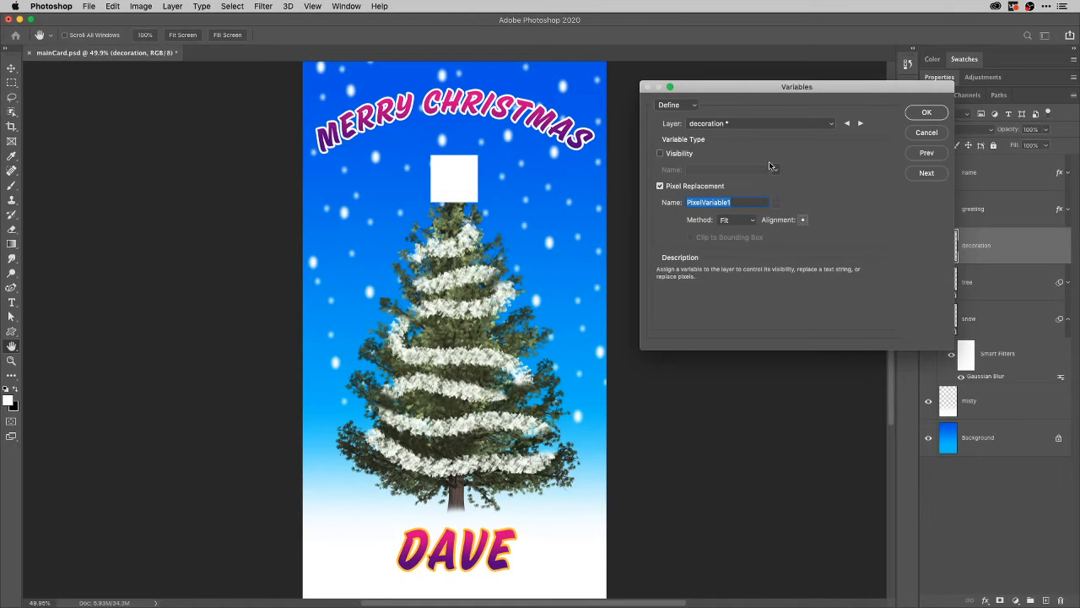
key(super+v)
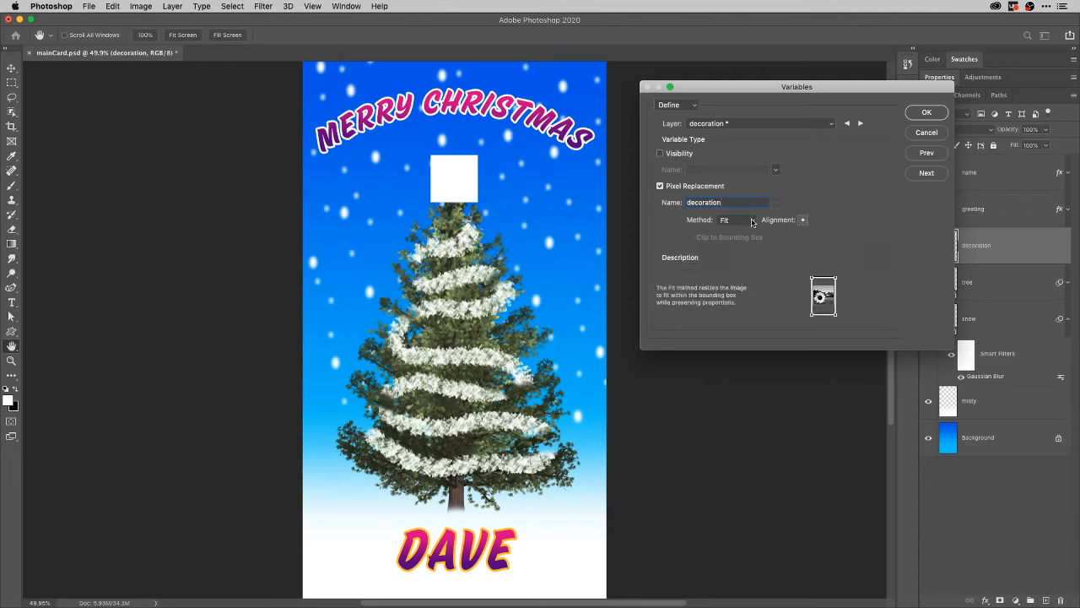
- Try the Fill and As Is replacement methods for the decoration variable, reading how each one treats the image
click(753, 222)
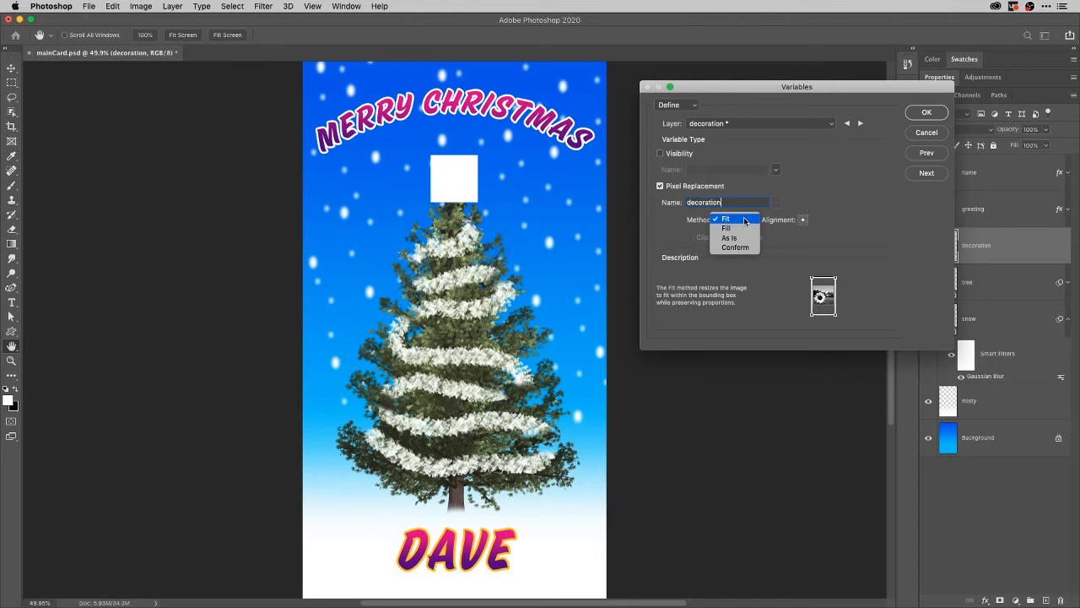
click(780, 232)
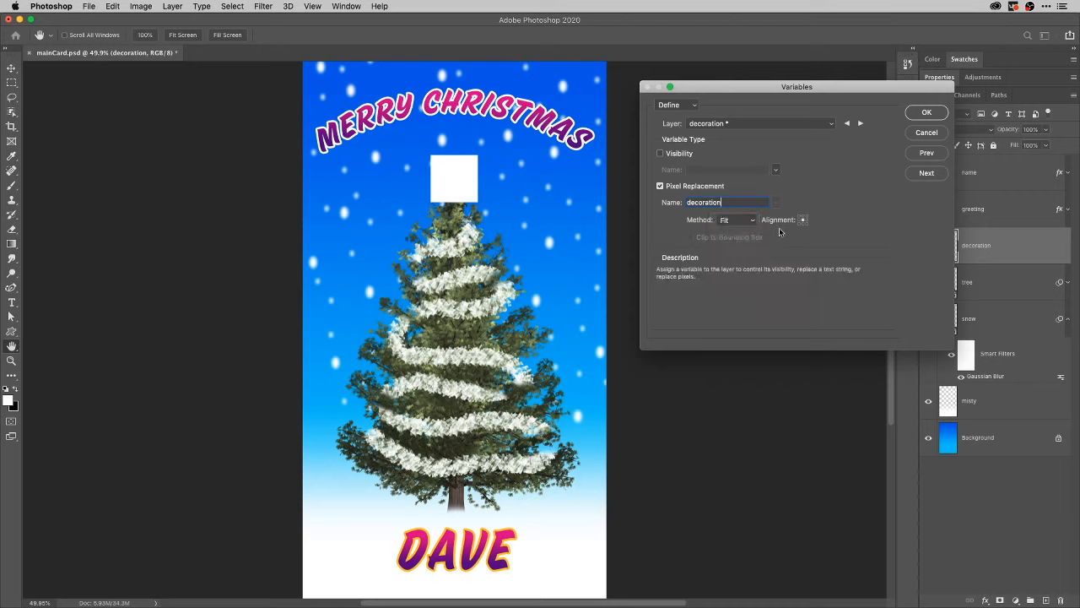
mouse_move(736, 222)
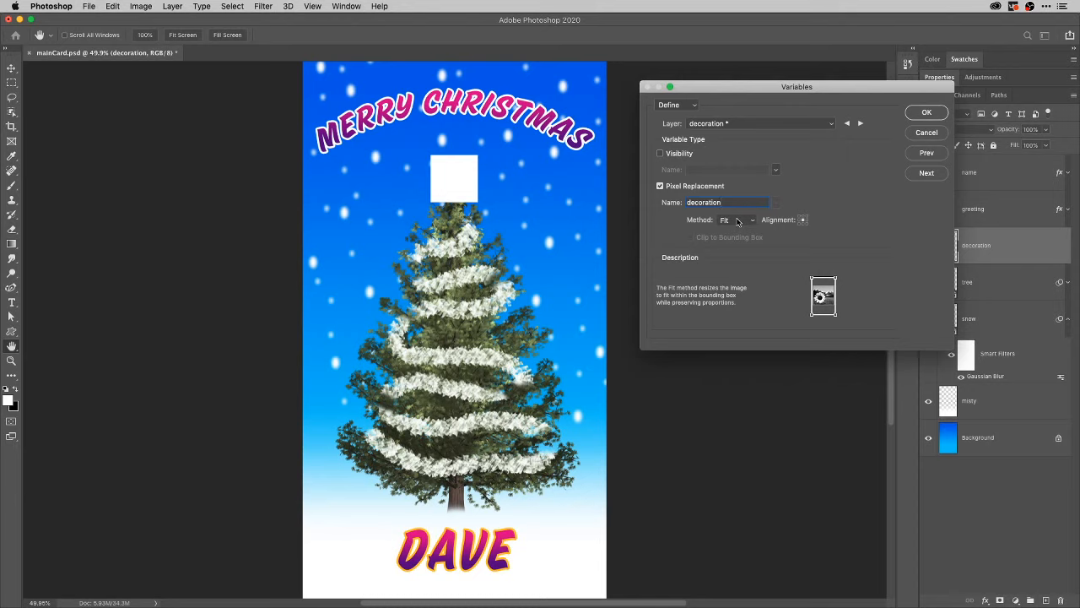
click(749, 221)
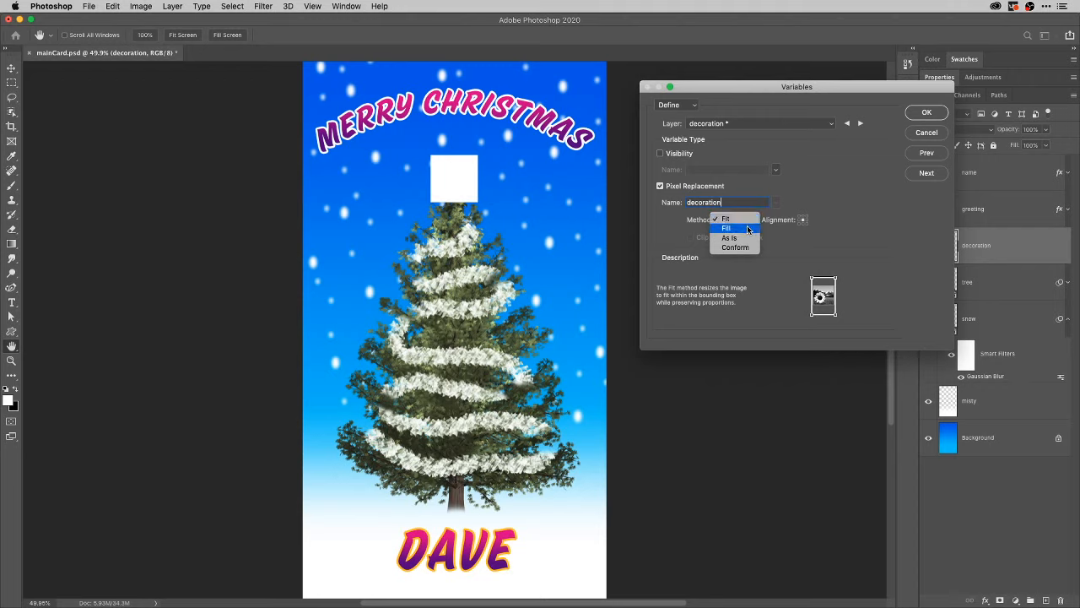
click(747, 229)
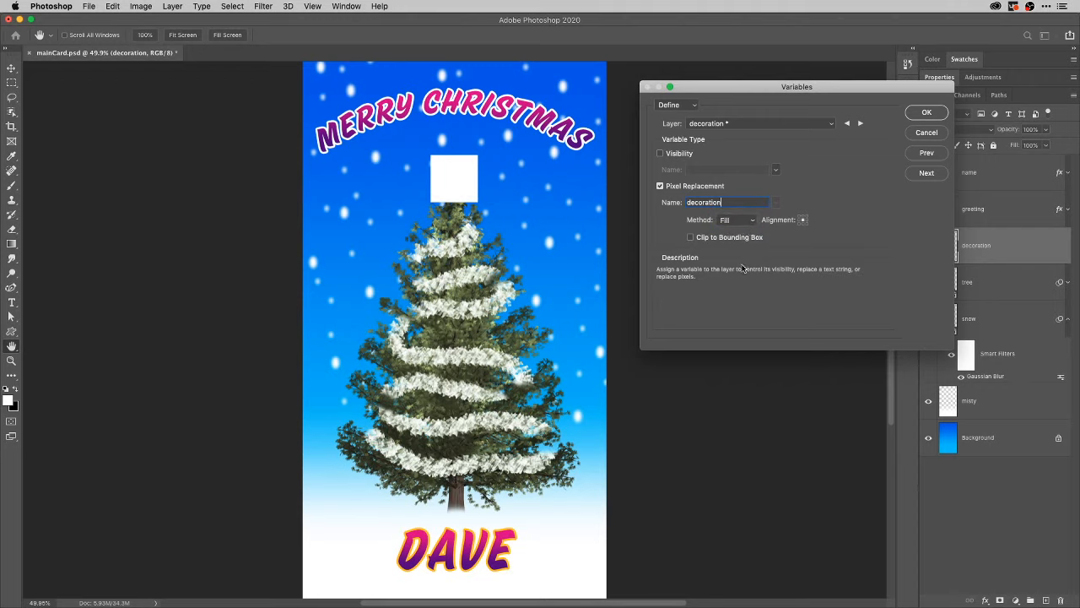
mouse_move(743, 221)
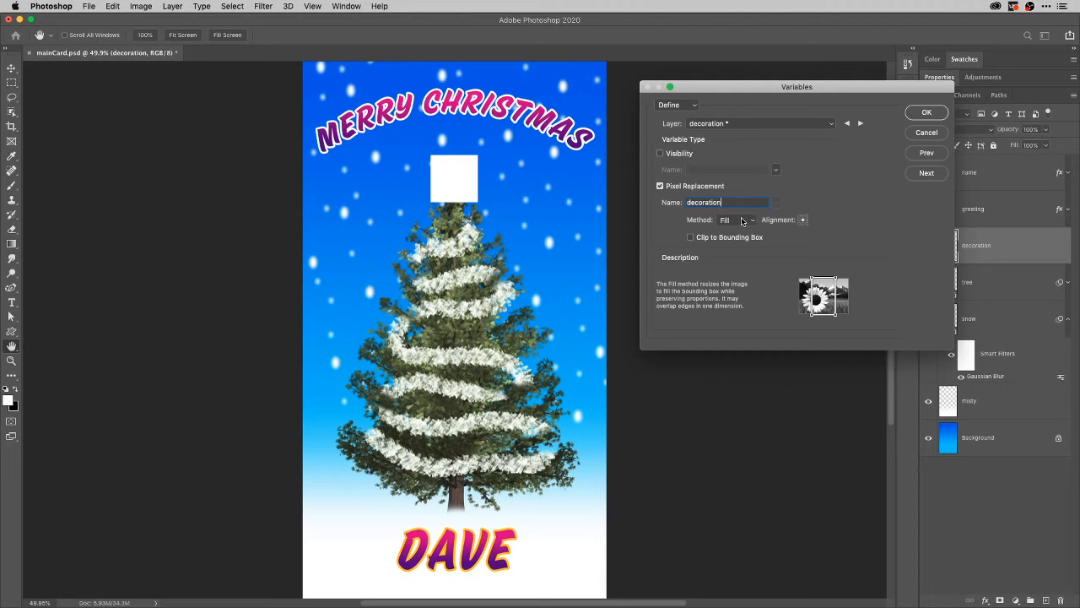
click(754, 221)
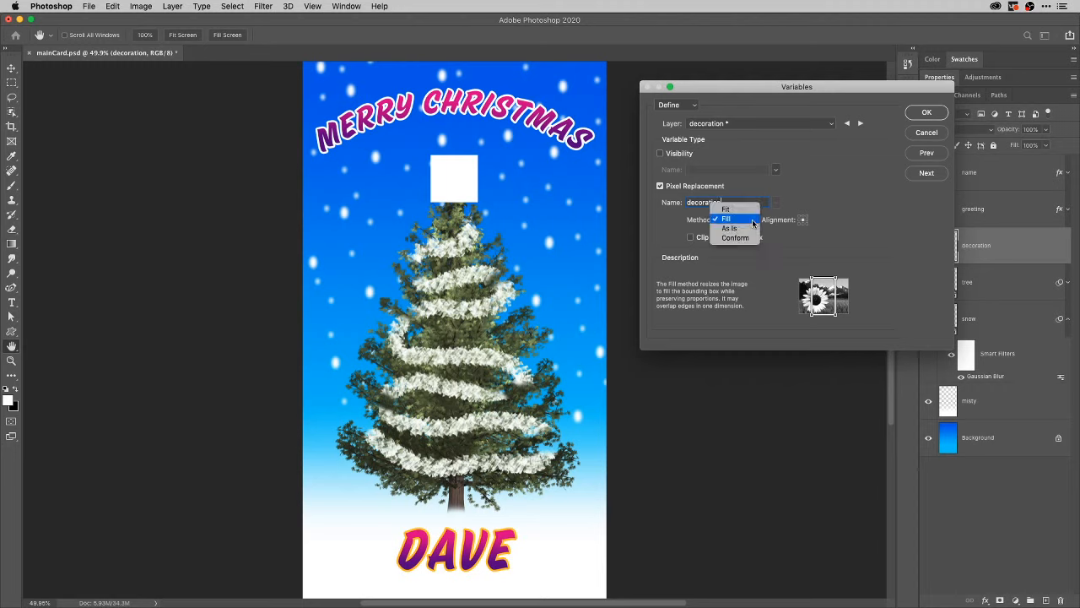
click(749, 229)
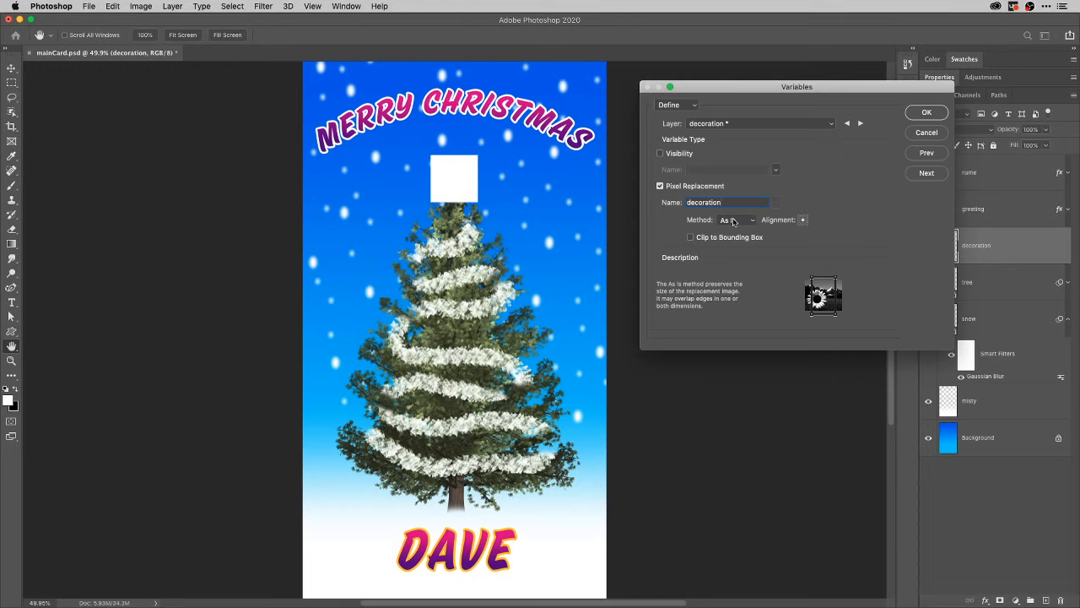
- Compare the Conform replacement method with Fill for the decoration variable
click(748, 221)
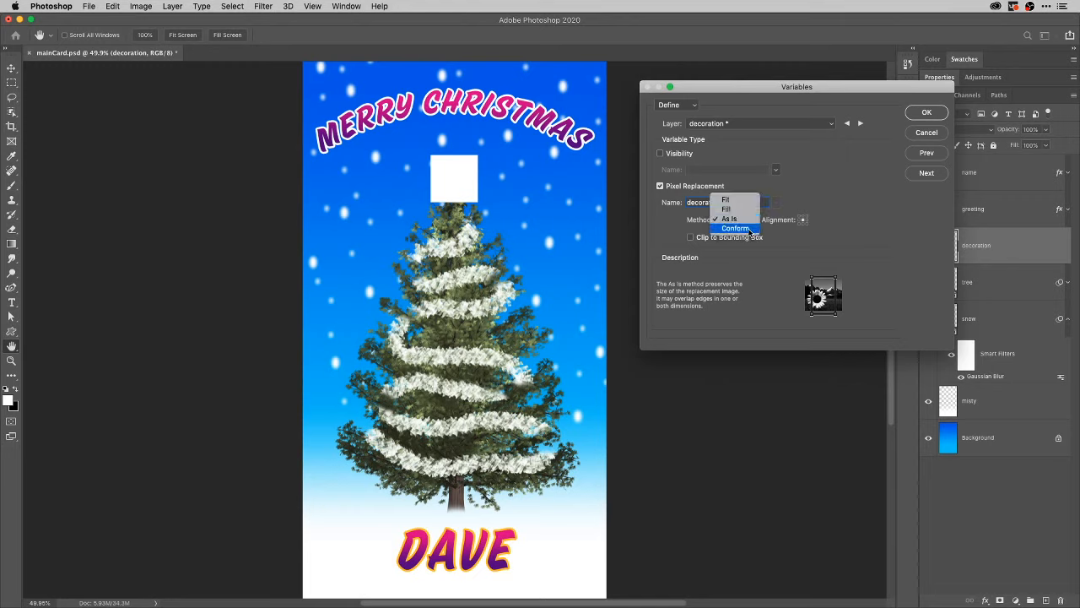
click(749, 229)
mouse_move(738, 221)
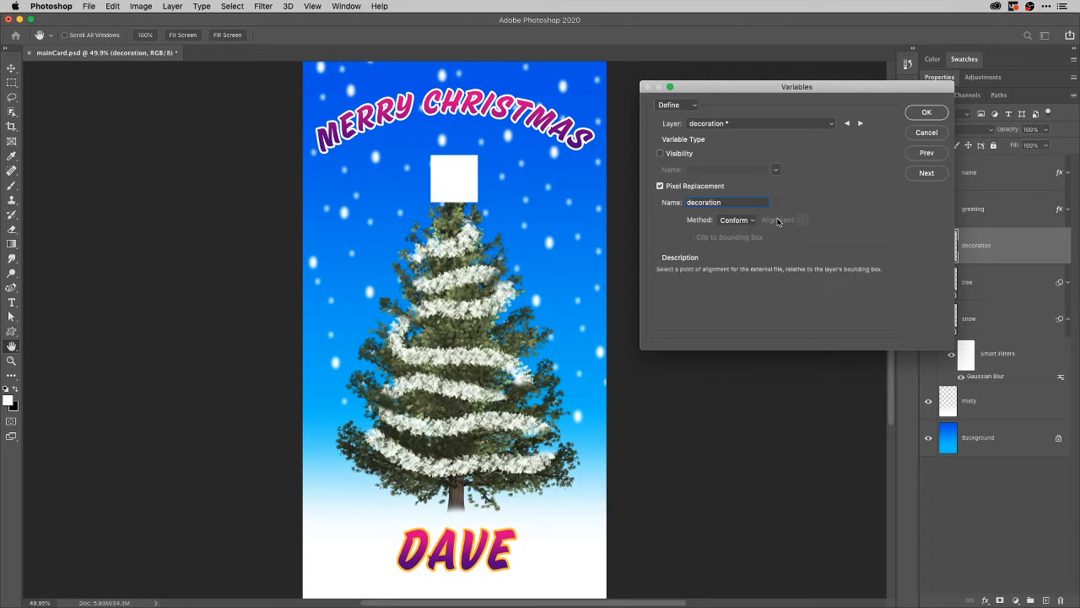
click(751, 220)
click(815, 205)
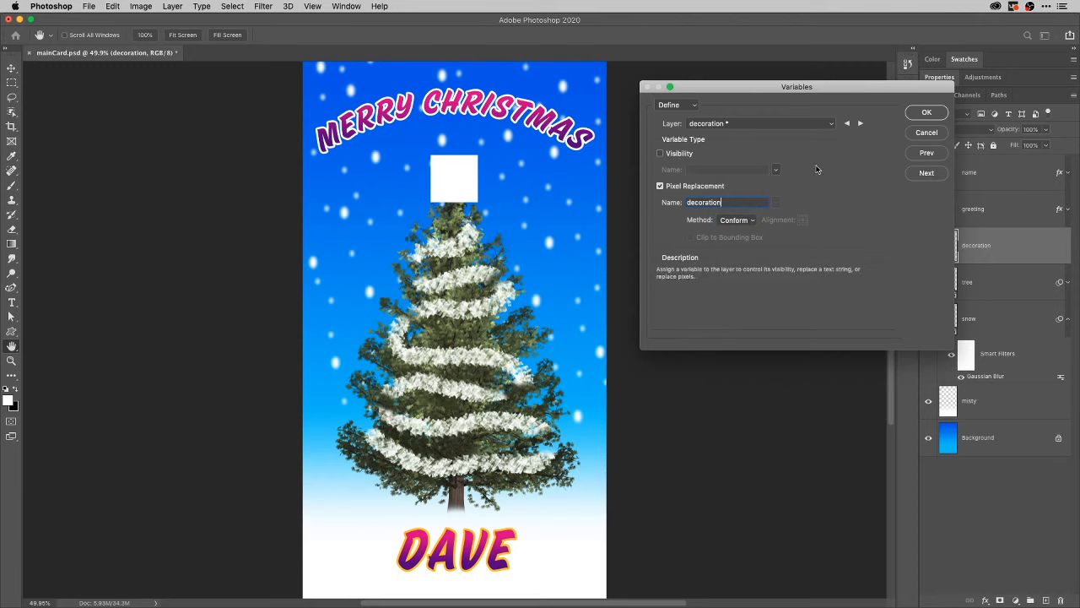
click(749, 220)
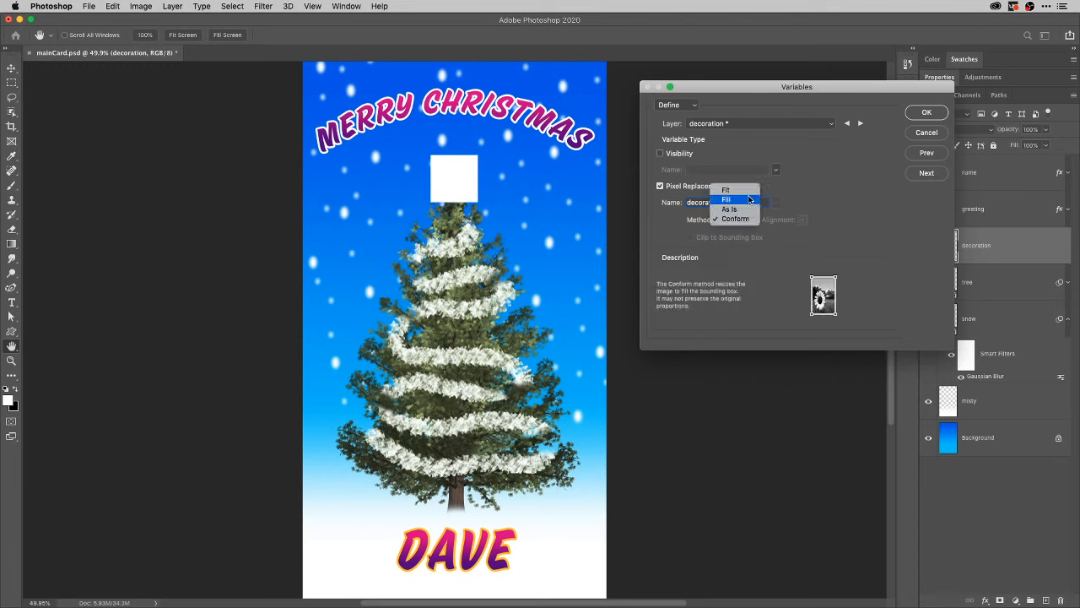
click(751, 199)
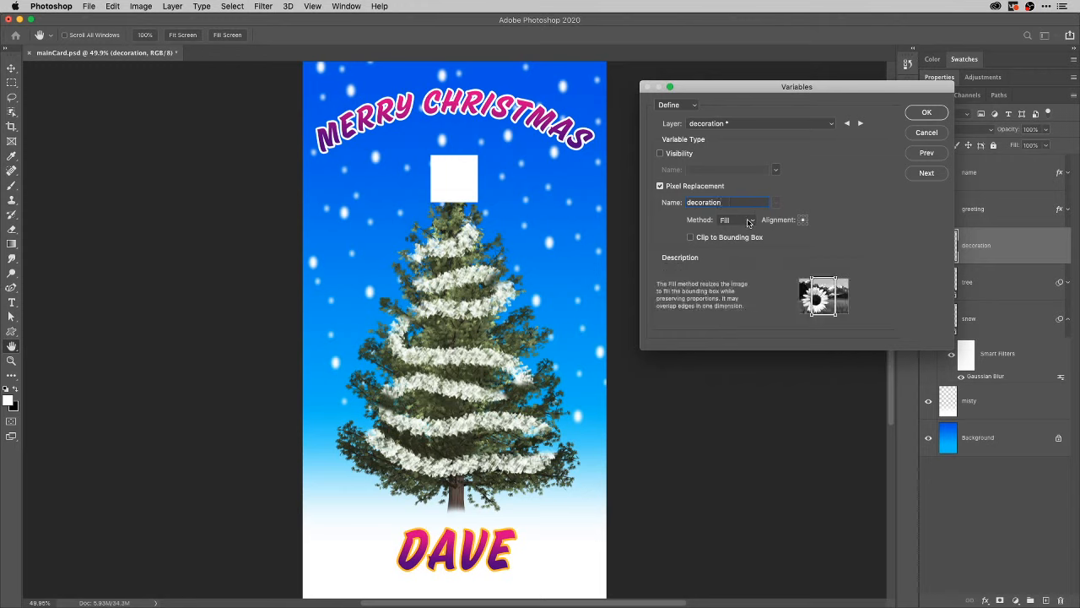
- Set the decoration variable's replacement method to Conform and accept the variable definitions
click(755, 221)
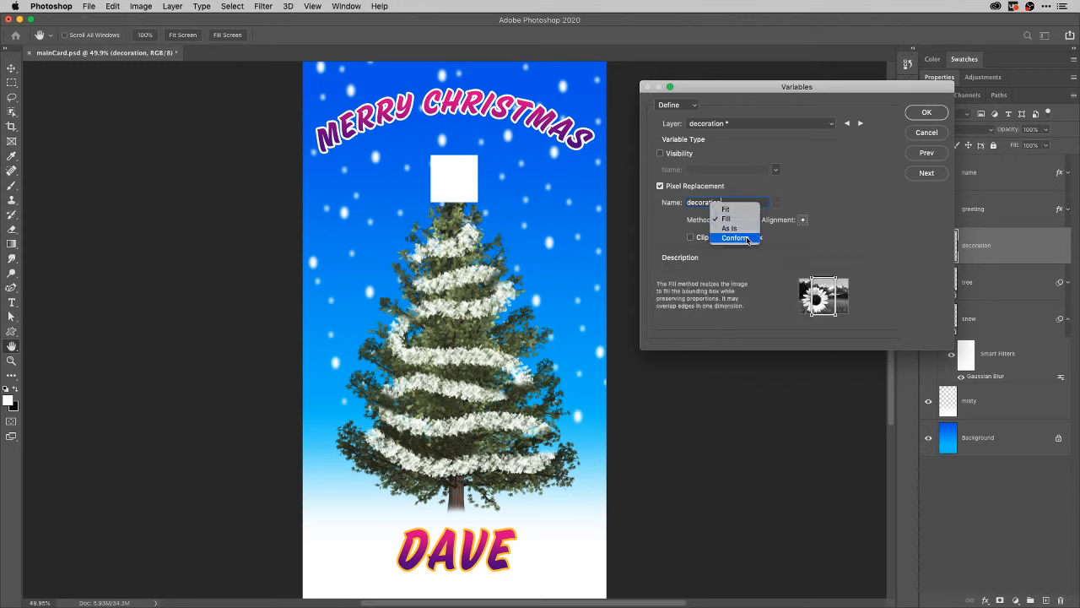
click(750, 240)
click(925, 114)
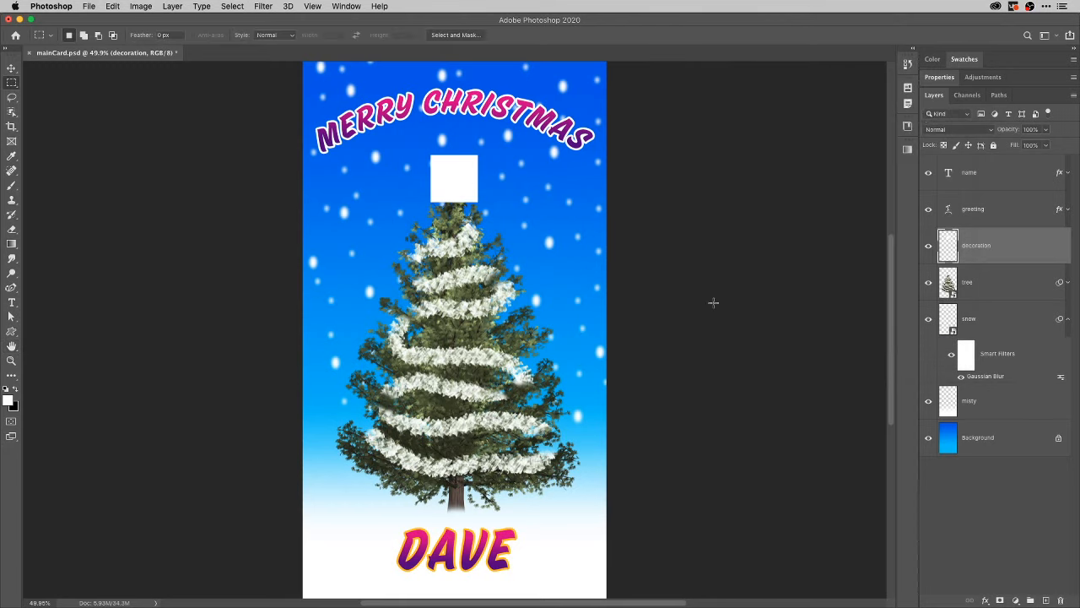
- Open the document's variable data sets and create two new data sets from the current values
click(144, 6)
mouse_move(167, 204)
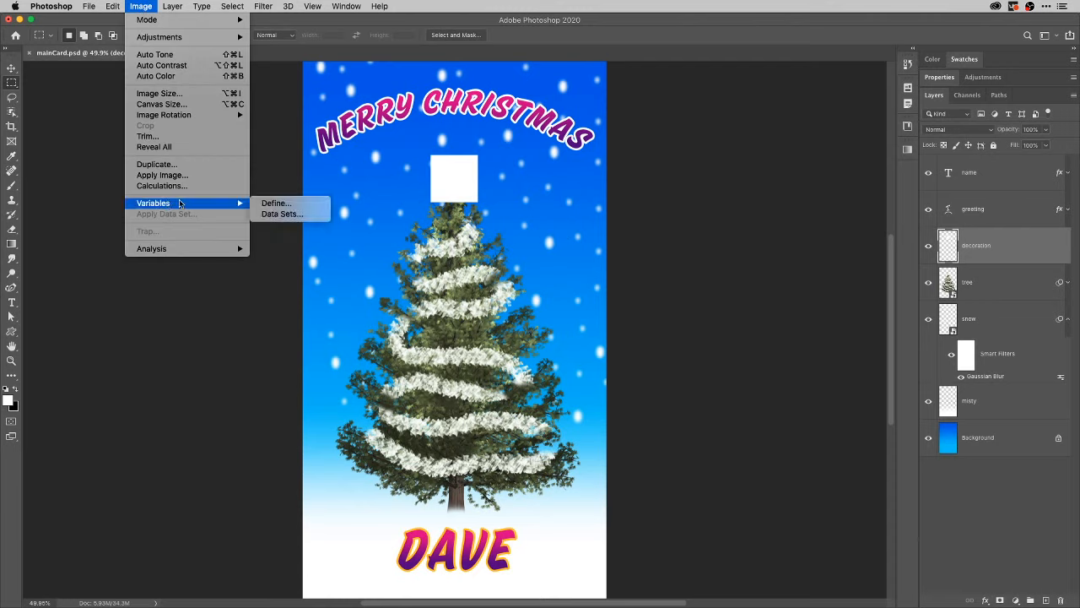
click(284, 214)
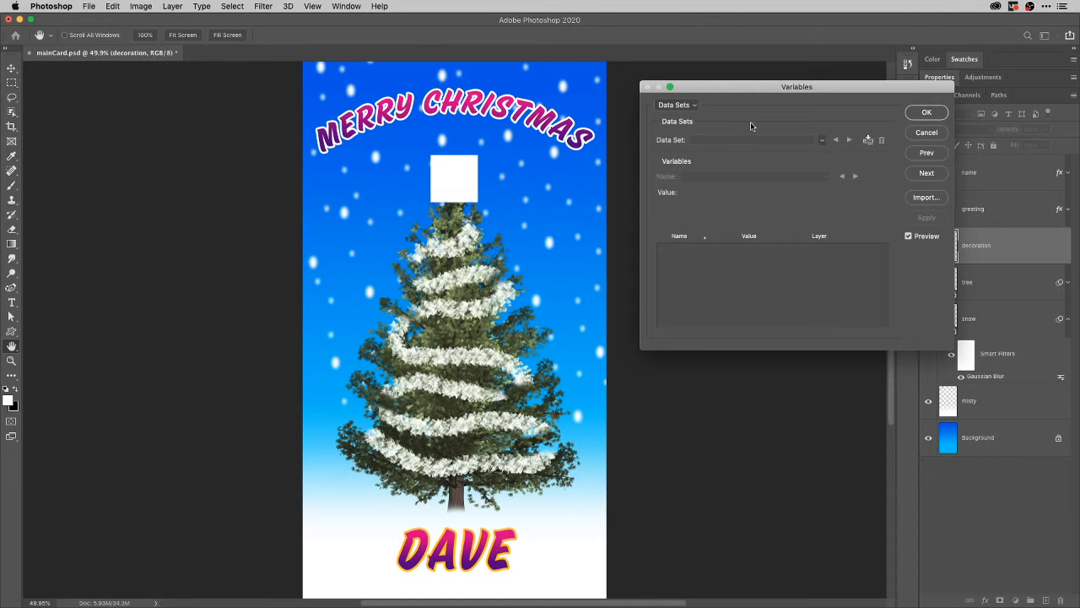
click(695, 105)
click(734, 107)
click(868, 140)
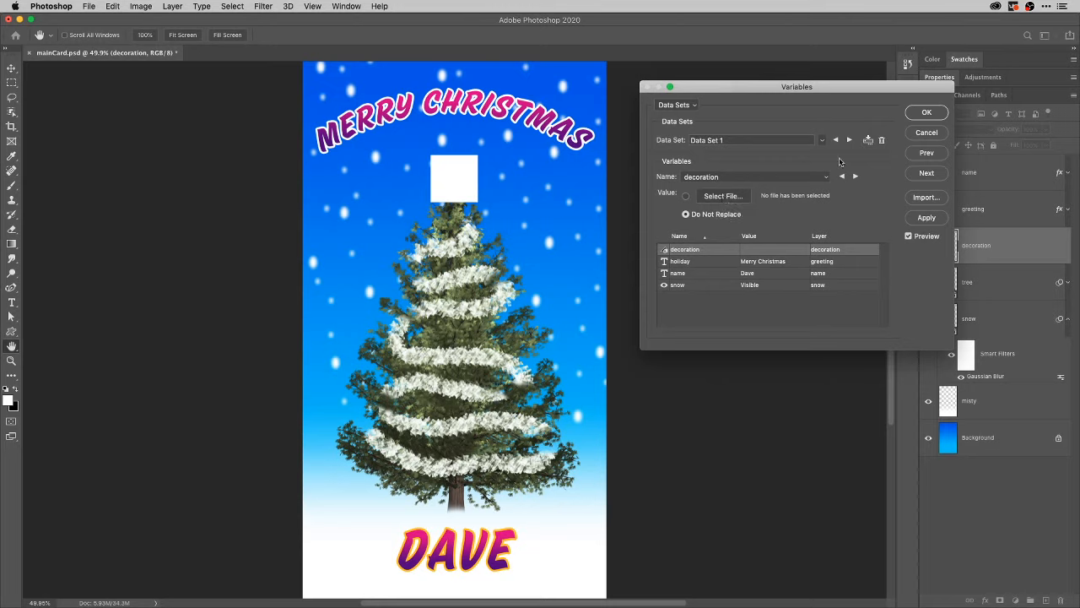
click(868, 141)
- Import the data sets from holidays.txt in the variablesStep2 folder, replacing the existing ones, and try to apply the current data set
click(927, 198)
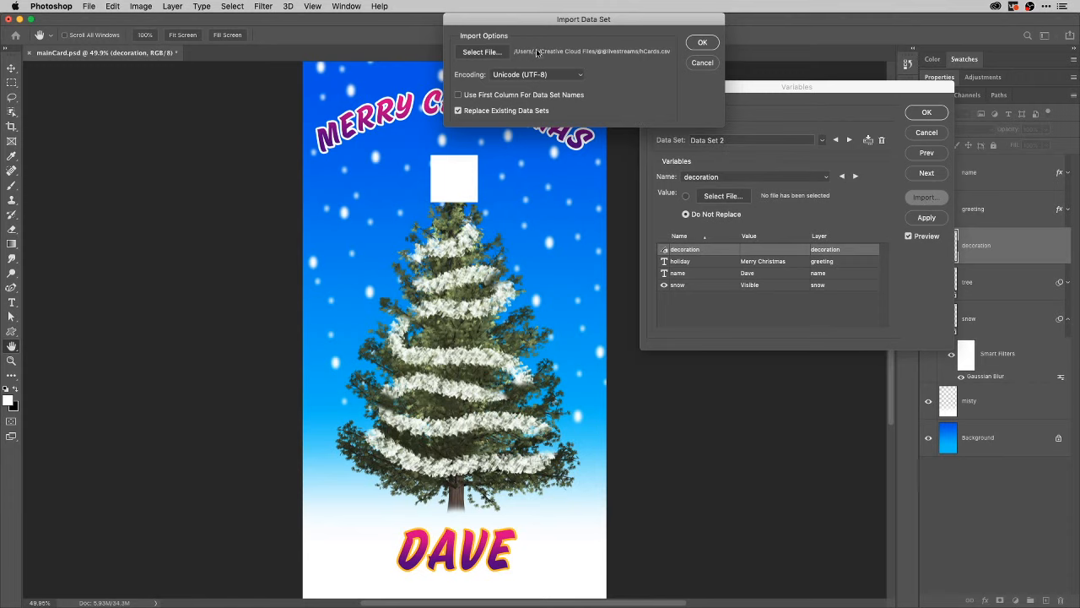
click(485, 53)
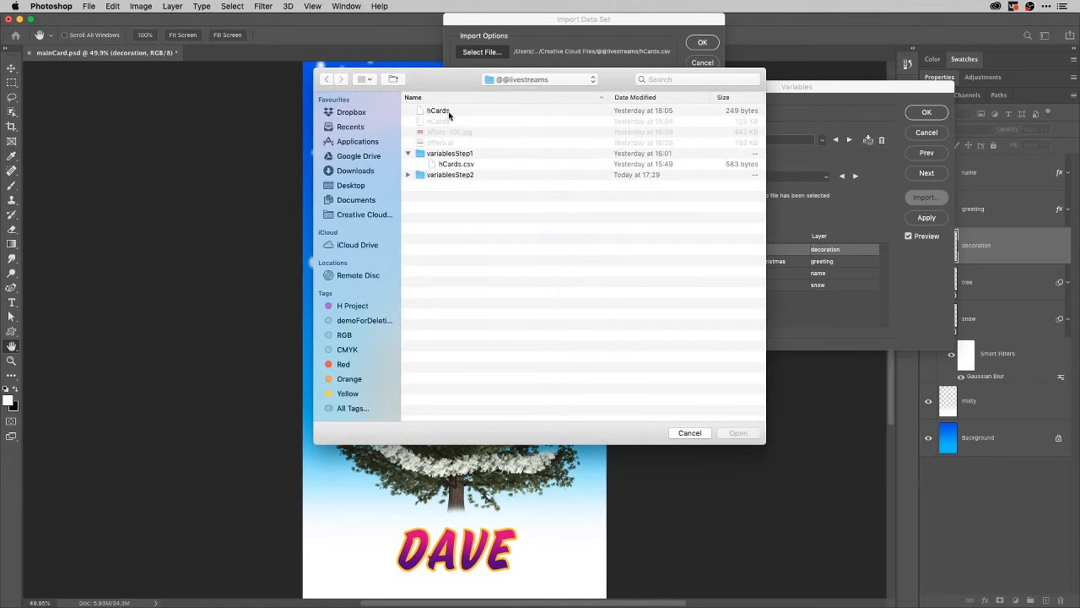
double_click(420, 176)
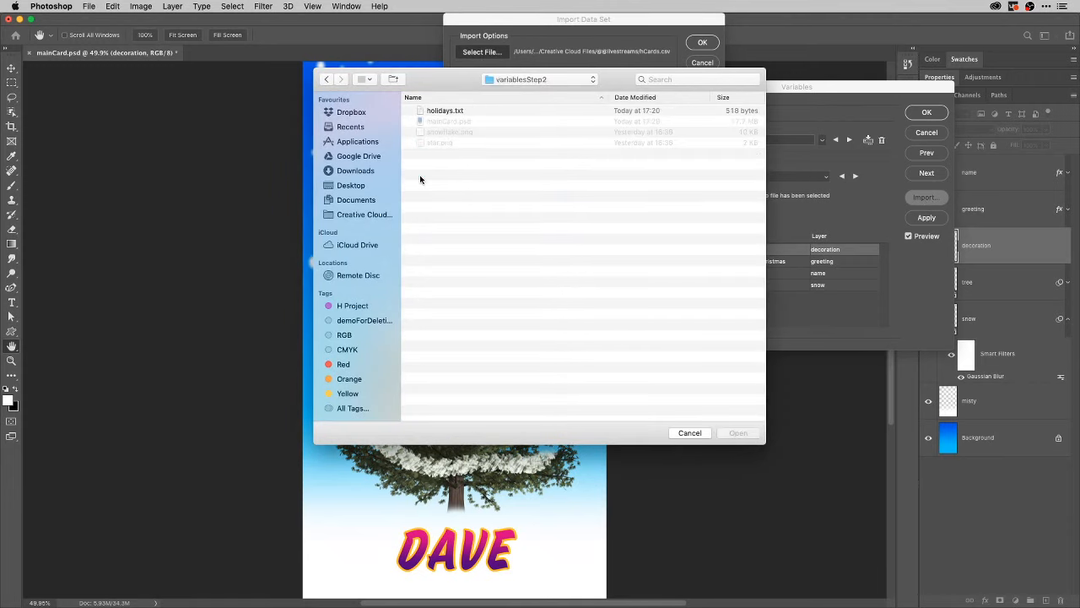
click(435, 111)
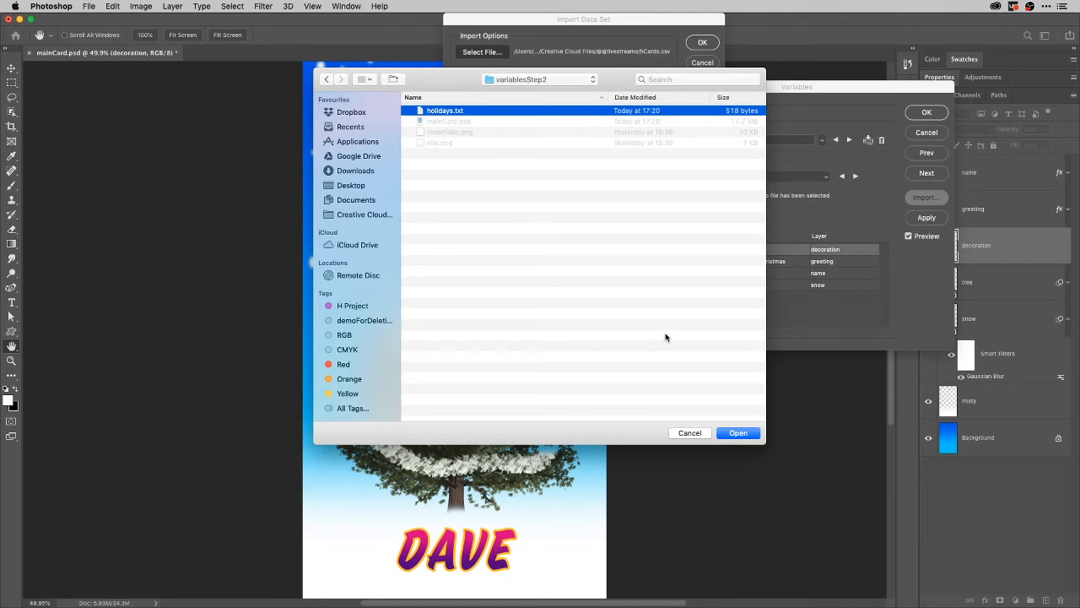
click(738, 432)
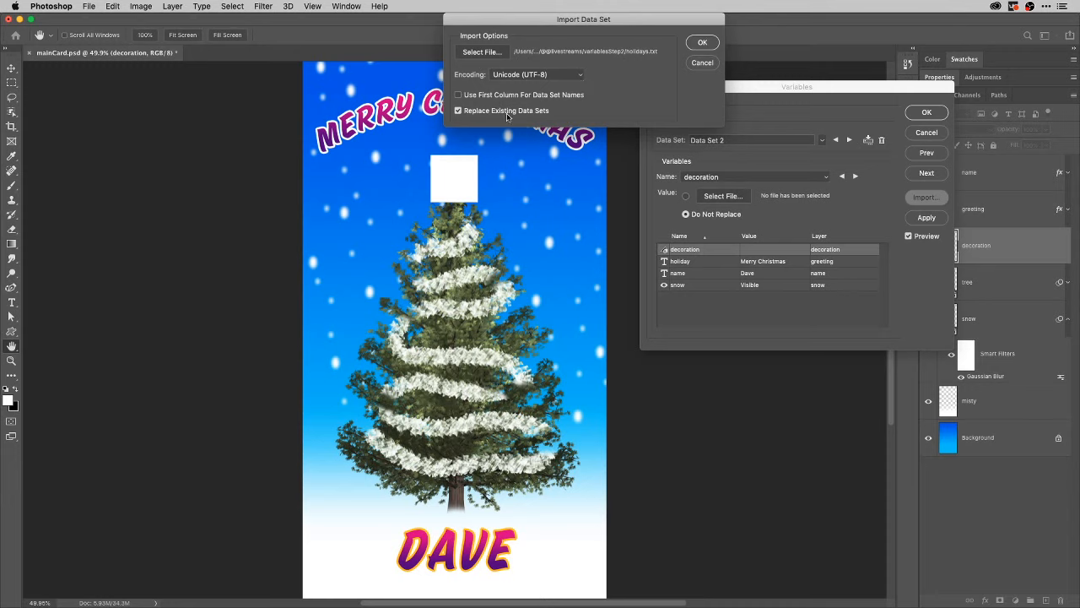
click(699, 43)
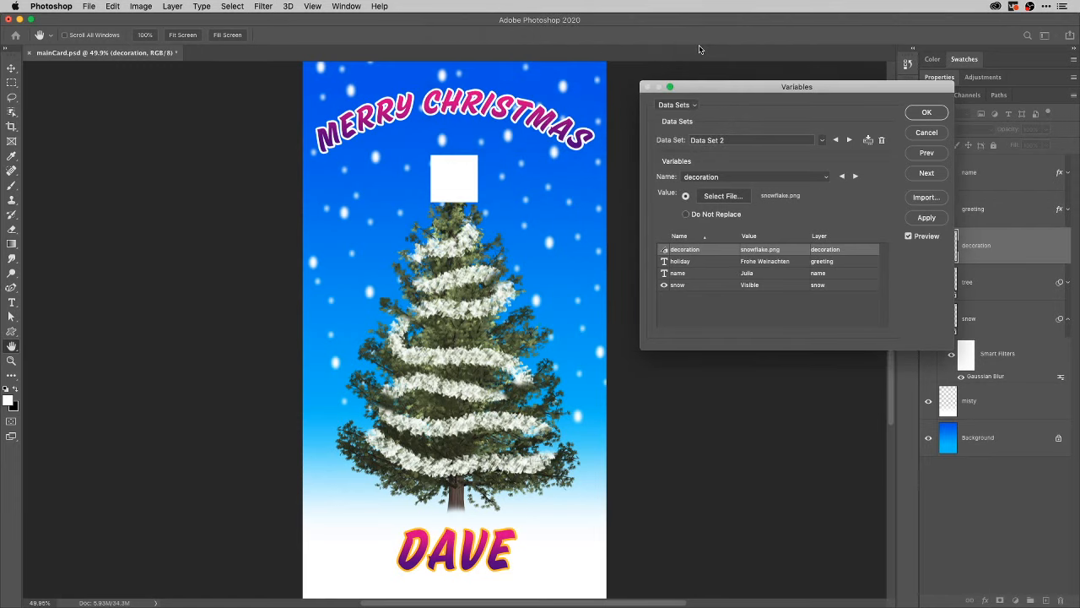
click(929, 219)
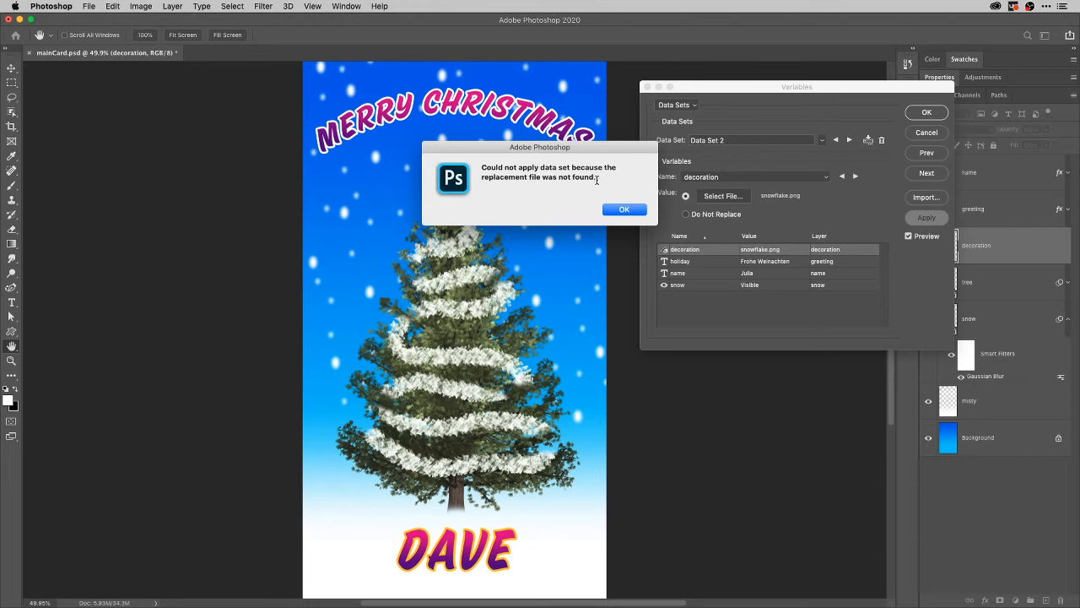
click(620, 210)
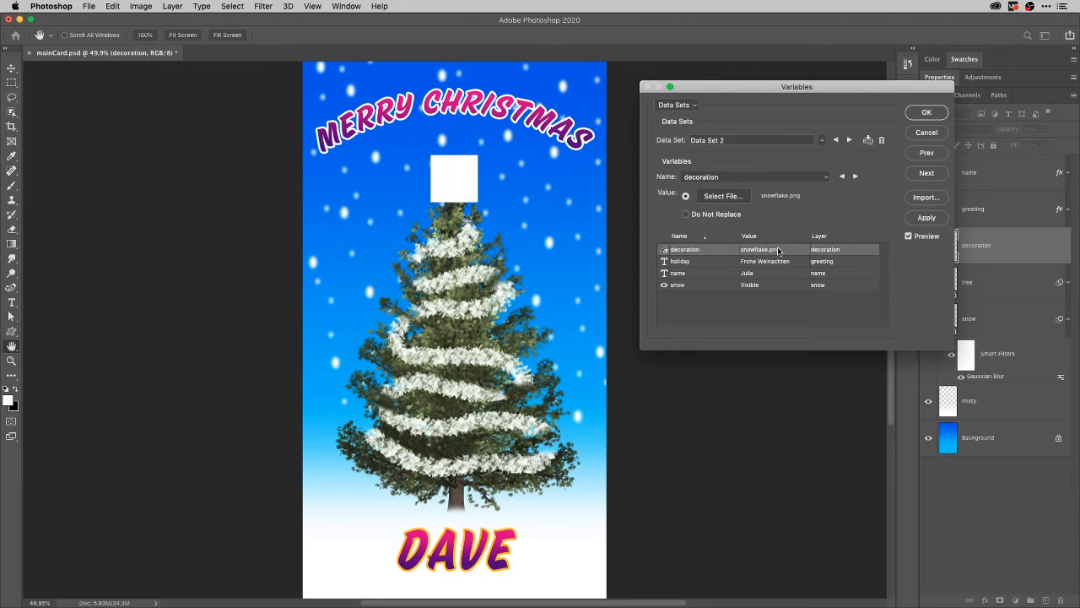
- Link the decoration variable in Data Set 2 to snowflake.png from the variablesStep2 folder
click(730, 196)
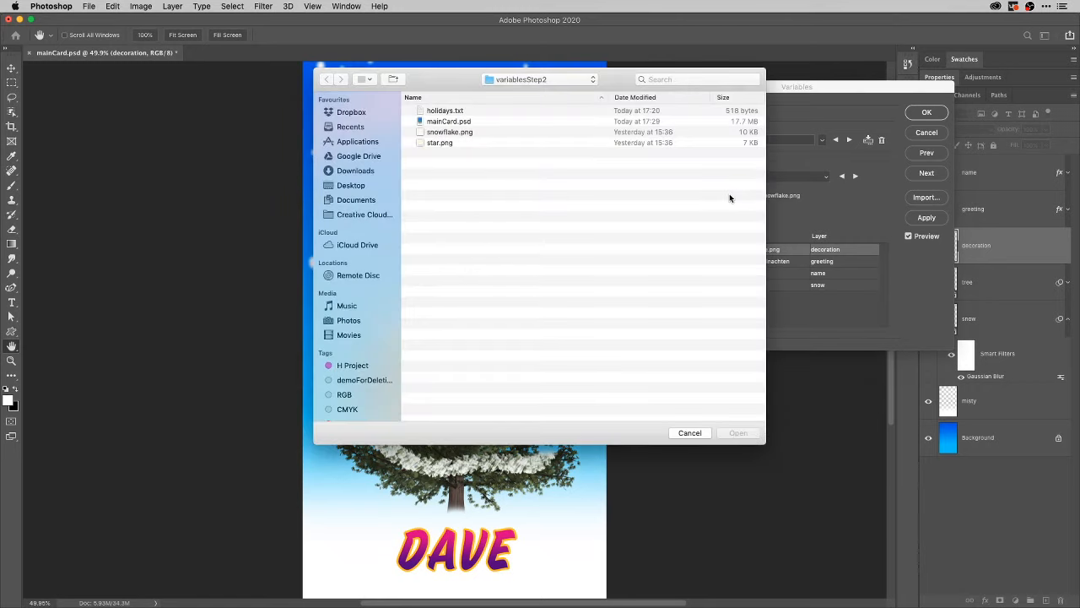
click(467, 133)
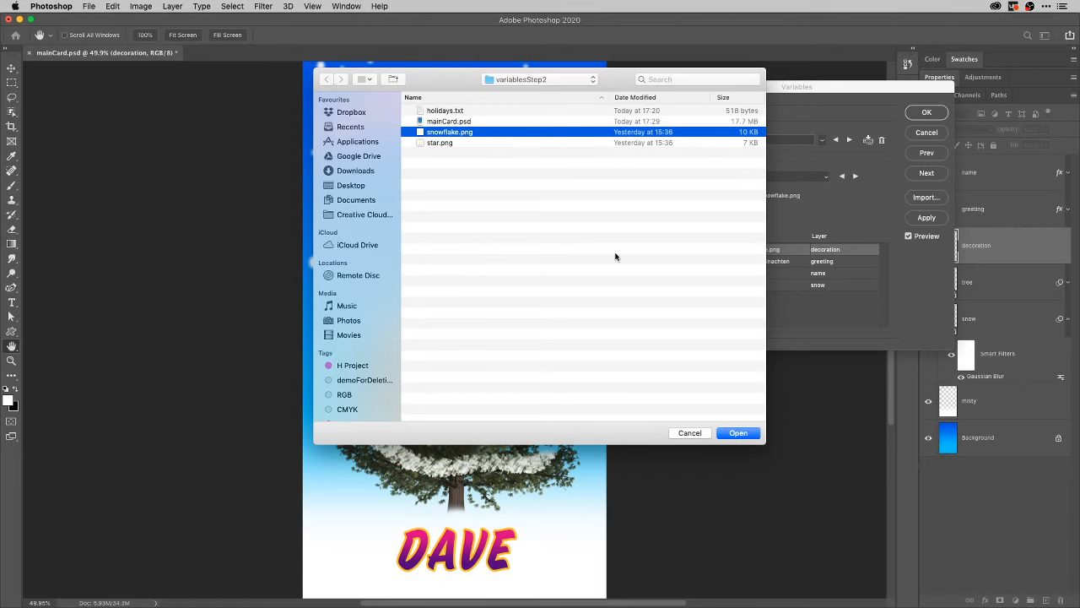
click(741, 433)
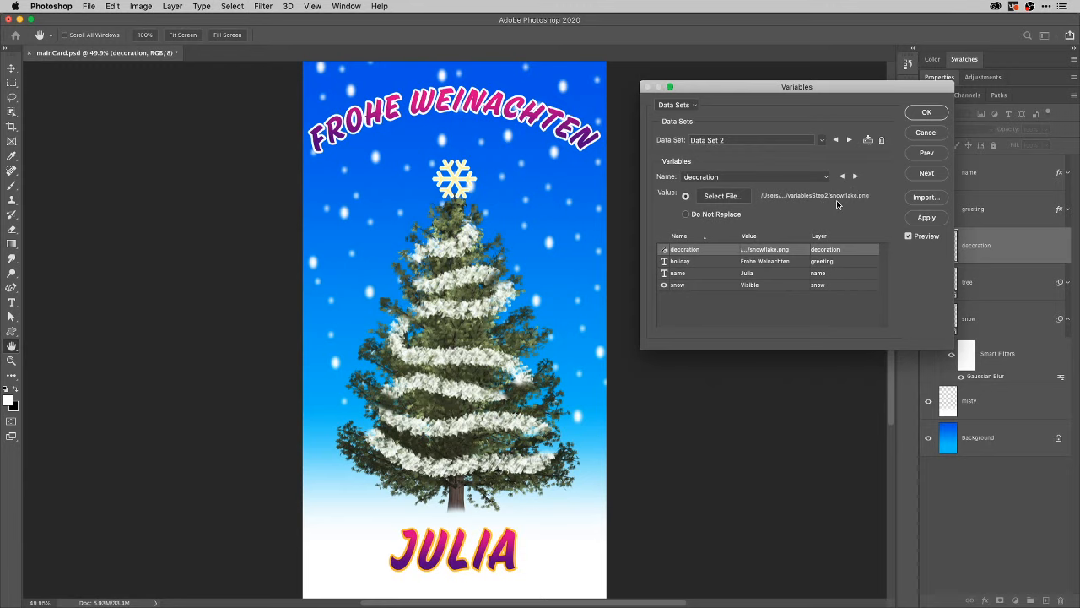
- Switch to Data Set 1 and link its decoration variable to star.png from the variablesStep2 folder
click(835, 140)
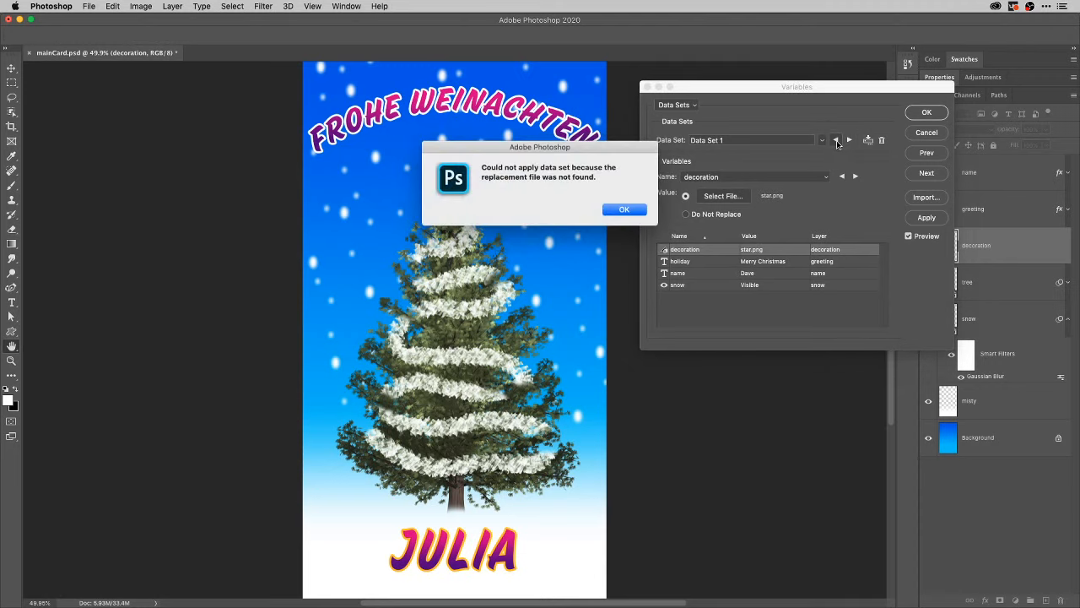
click(642, 210)
click(717, 202)
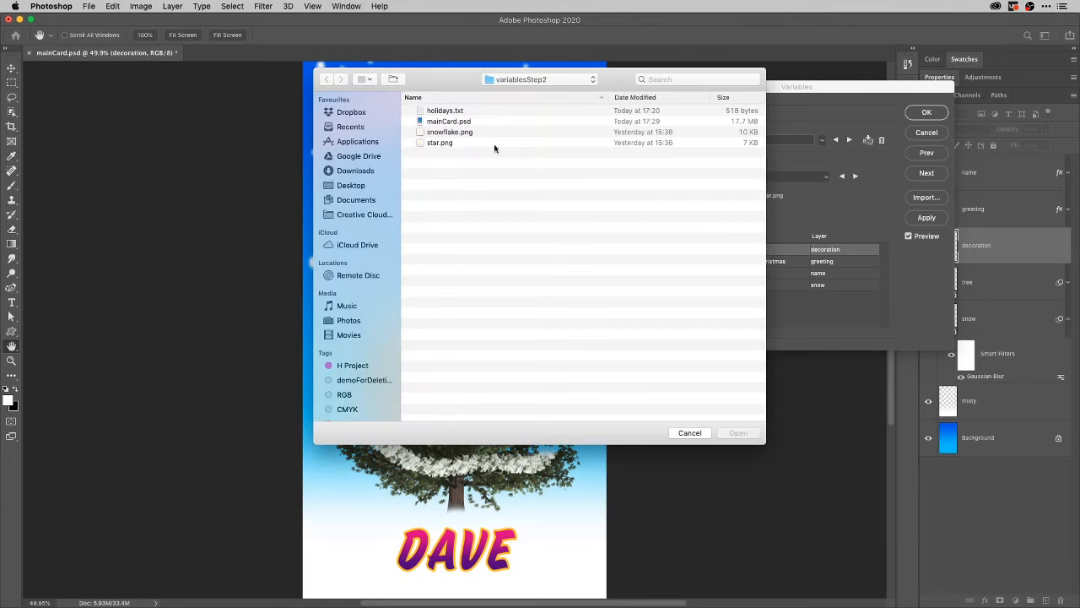
click(449, 143)
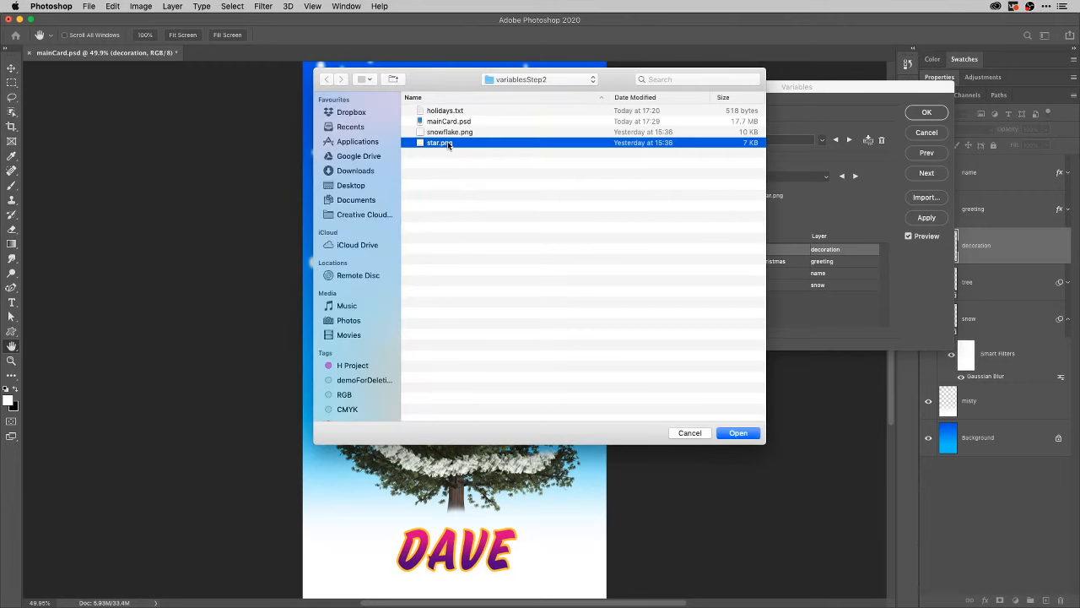
click(741, 434)
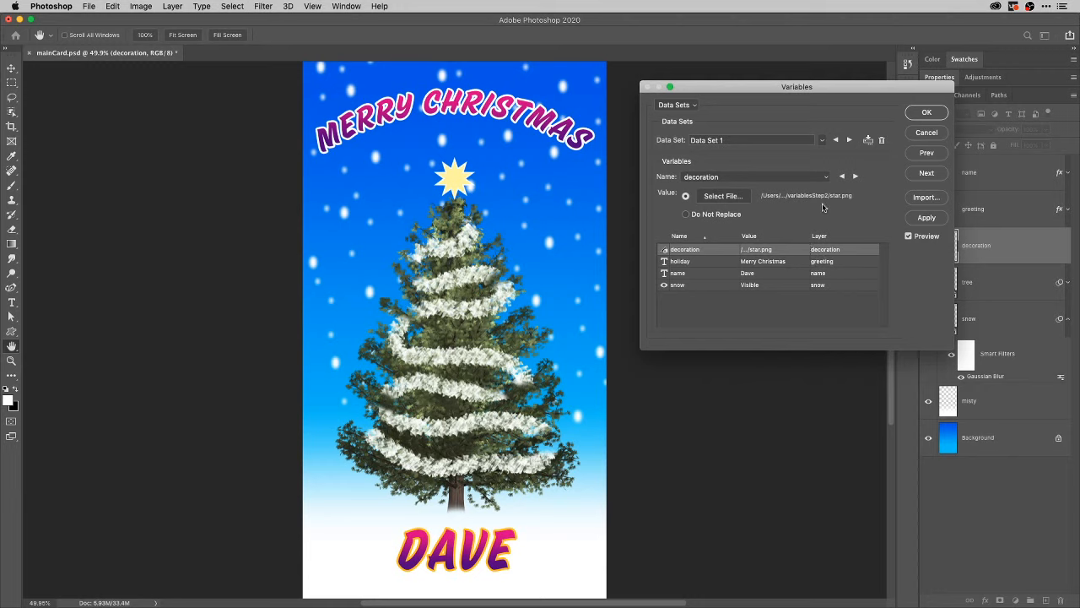
- Preview Data Sets 1 to 3 on the card to compare how their decoration images resolve
click(850, 140)
click(850, 140)
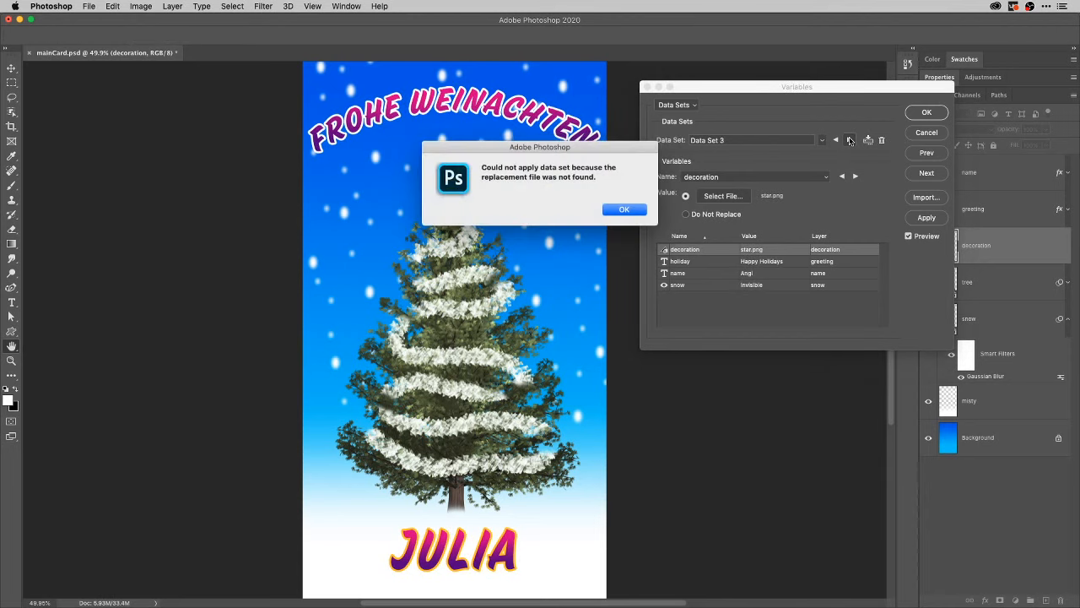
click(624, 209)
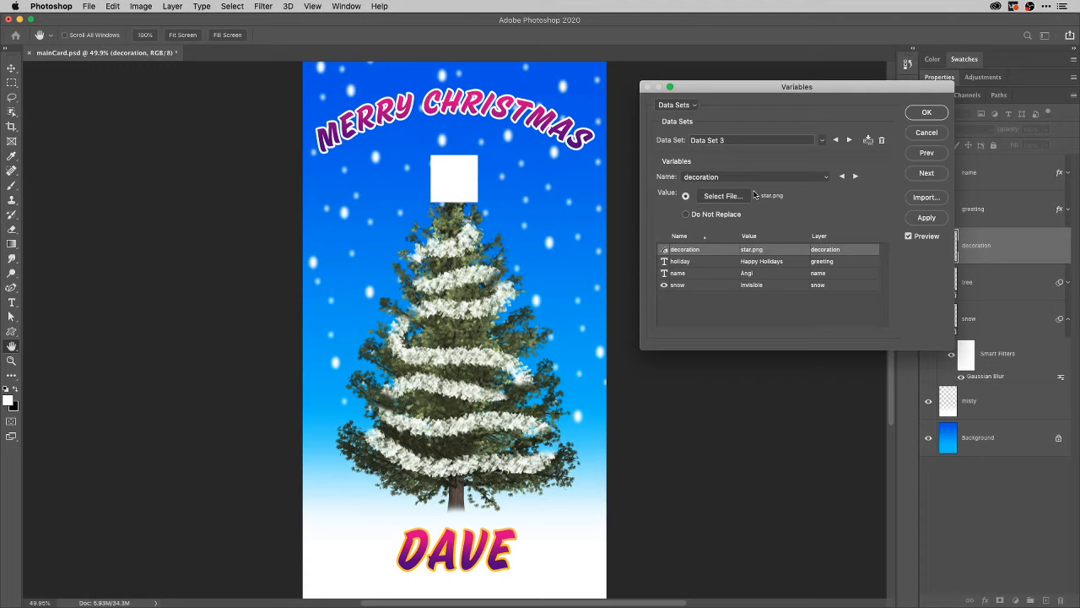
click(823, 141)
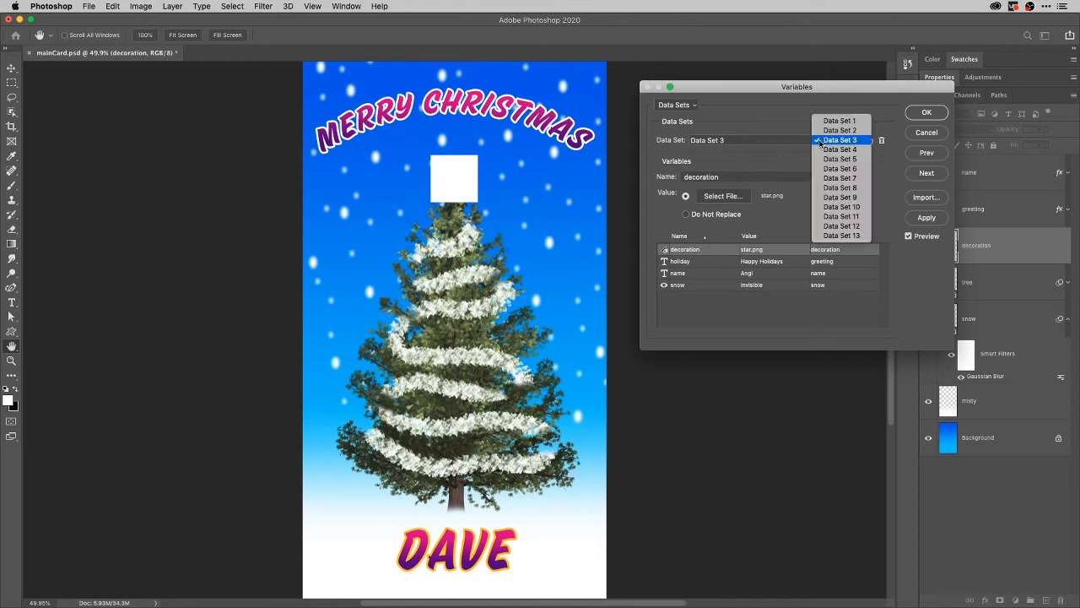
click(828, 122)
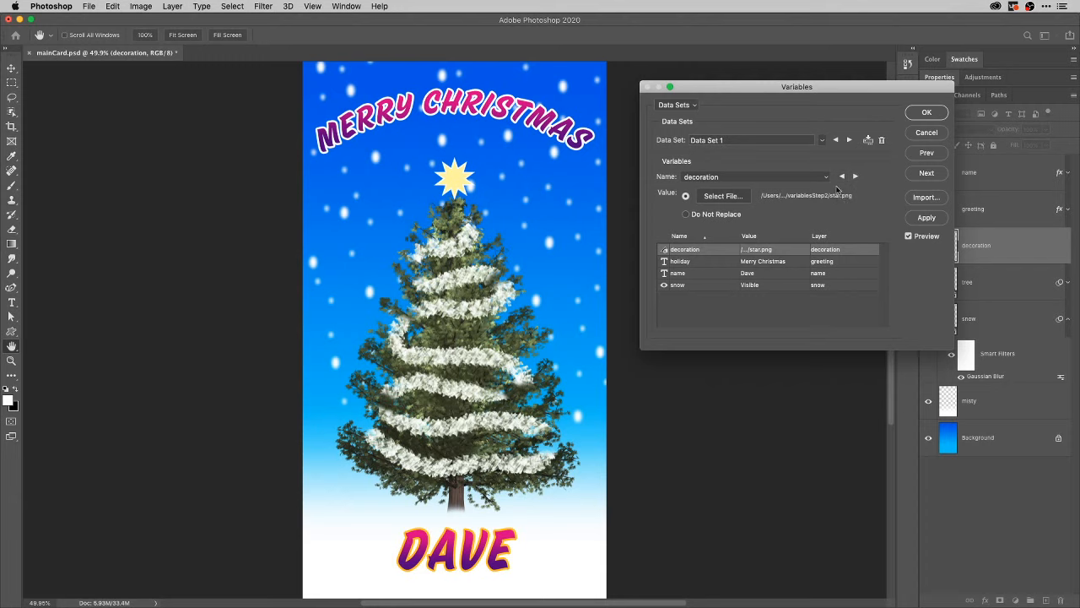
click(849, 141)
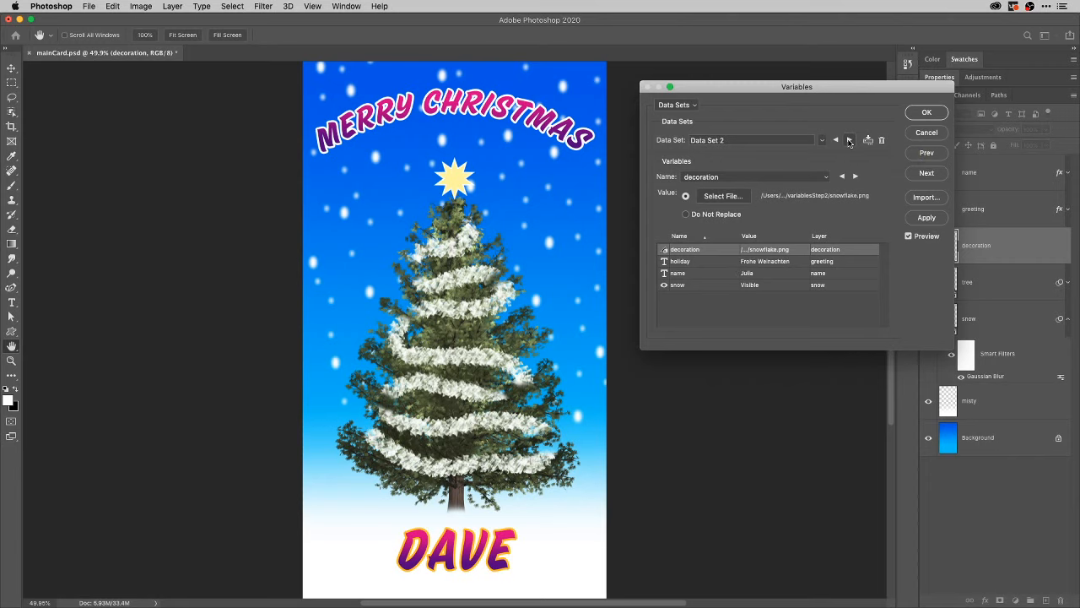
click(849, 141)
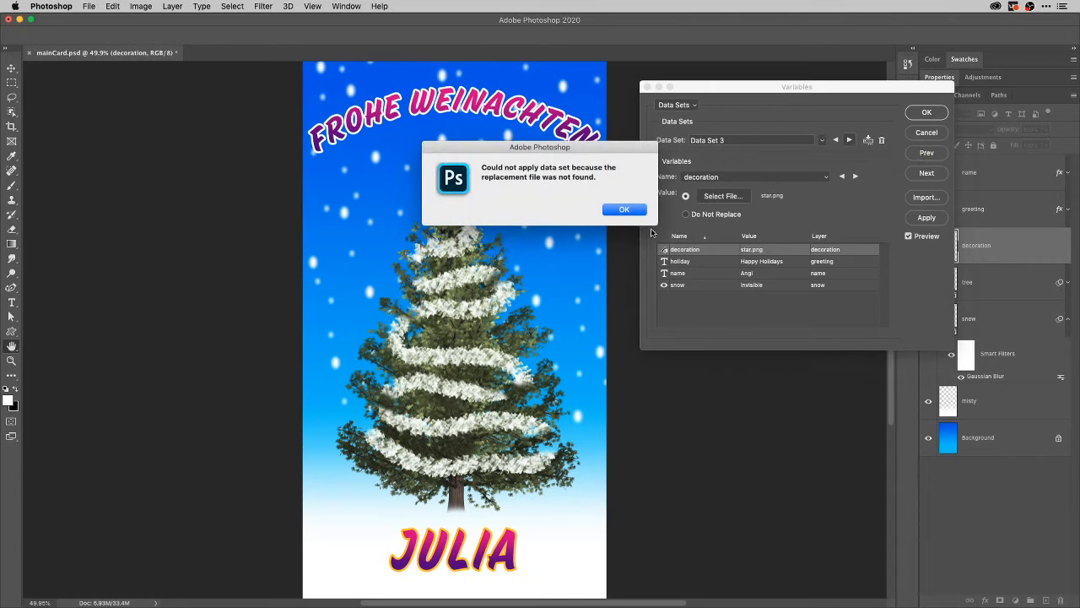
click(626, 211)
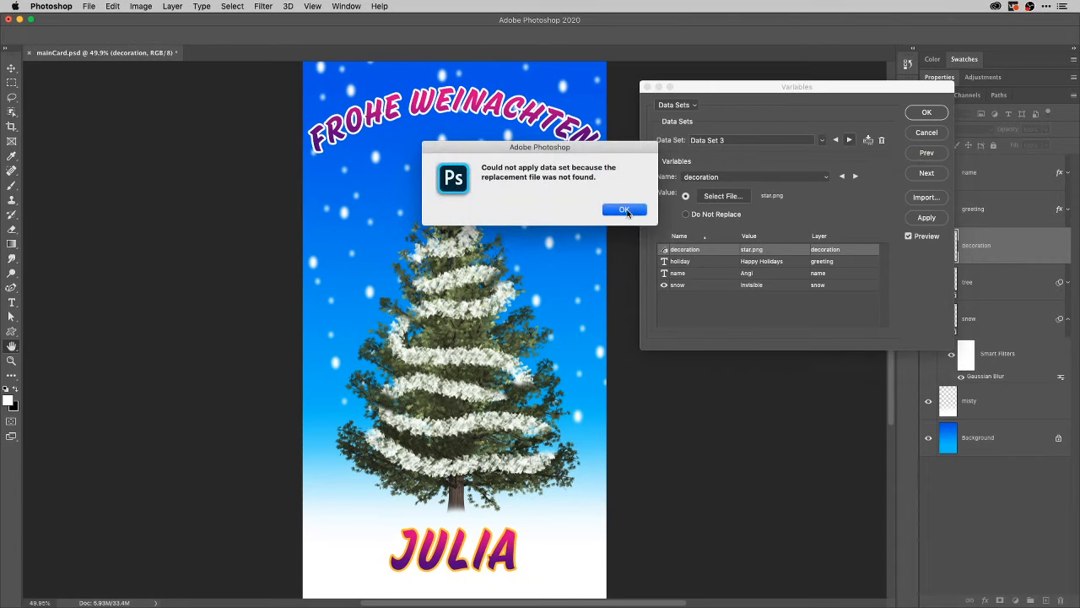
- Discard the data set changes and undo the recent layer edits back to the star on the decoration layer
click(926, 133)
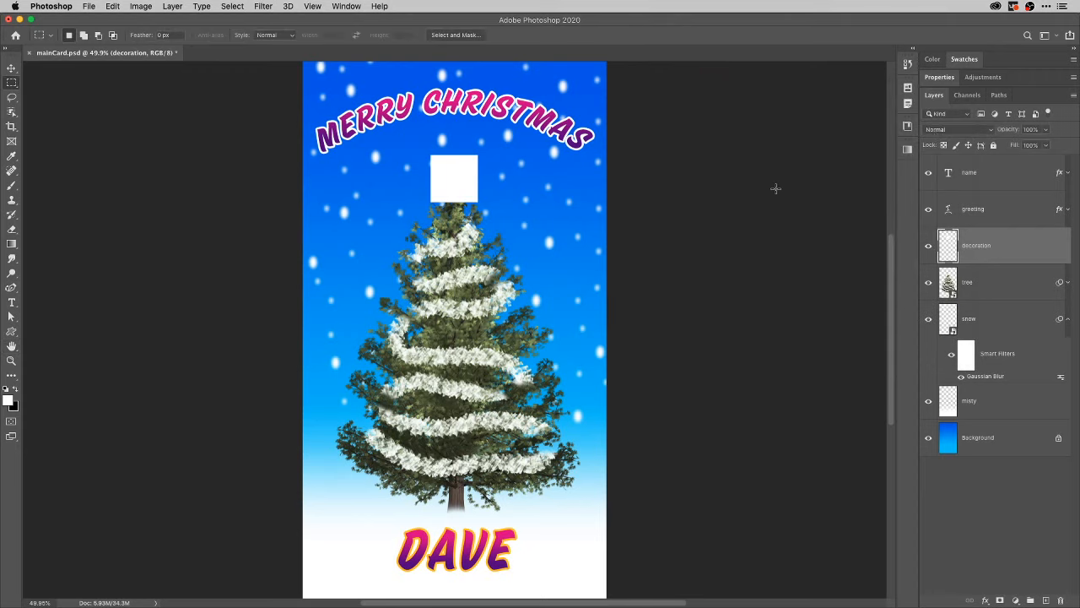
key(super+z)
key(super+z)
key(super+z)
key(super+z)
key(super+z)
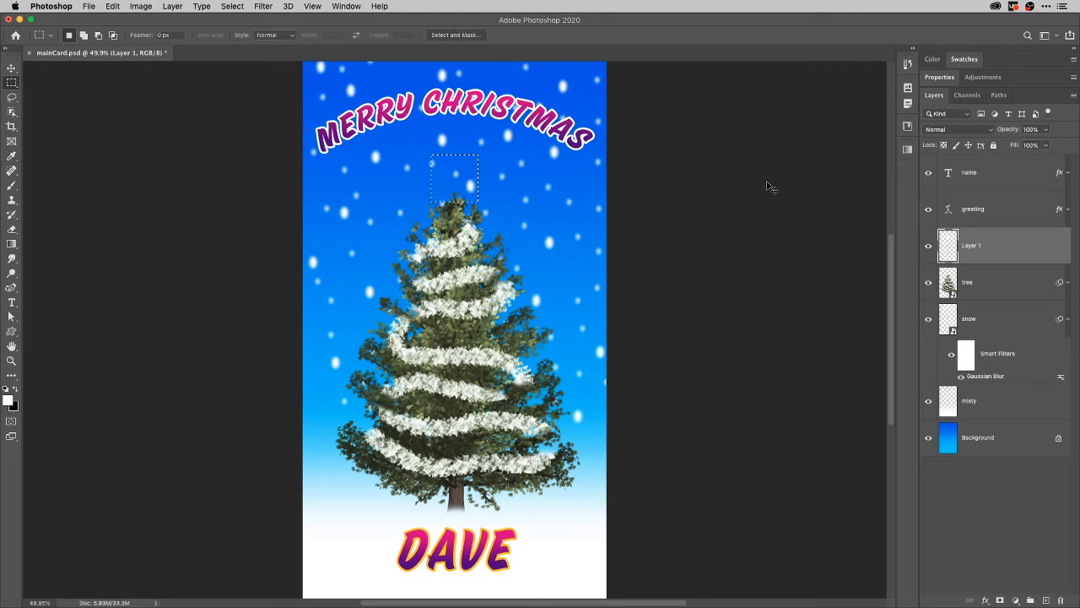
key(super+z)
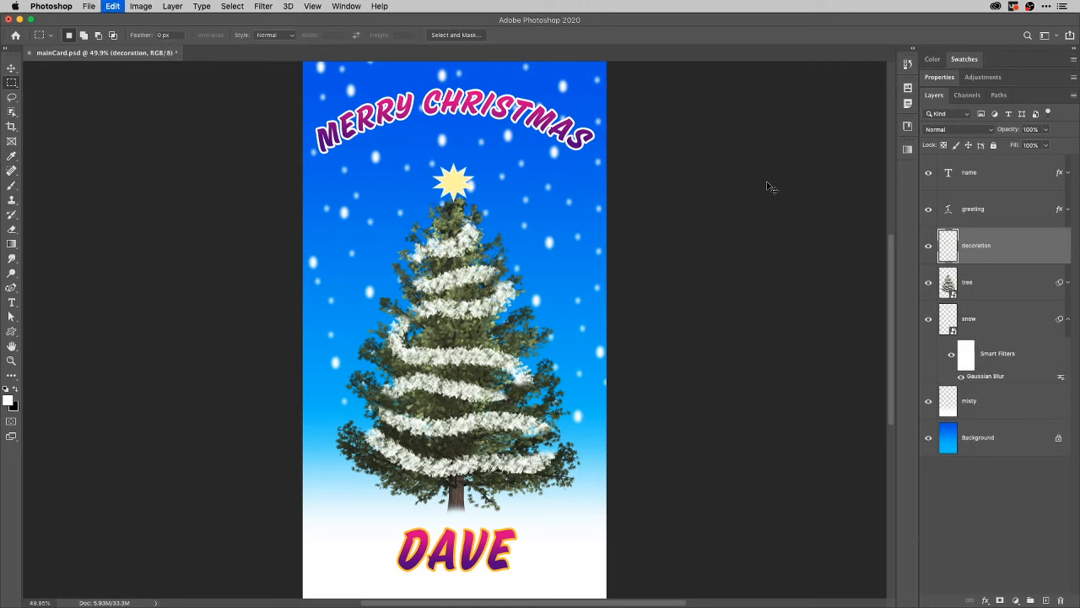
- Import the data sets from holidays.txt again with Unicode (UTF-8) encoding, replacing existing data sets
click(139, 8)
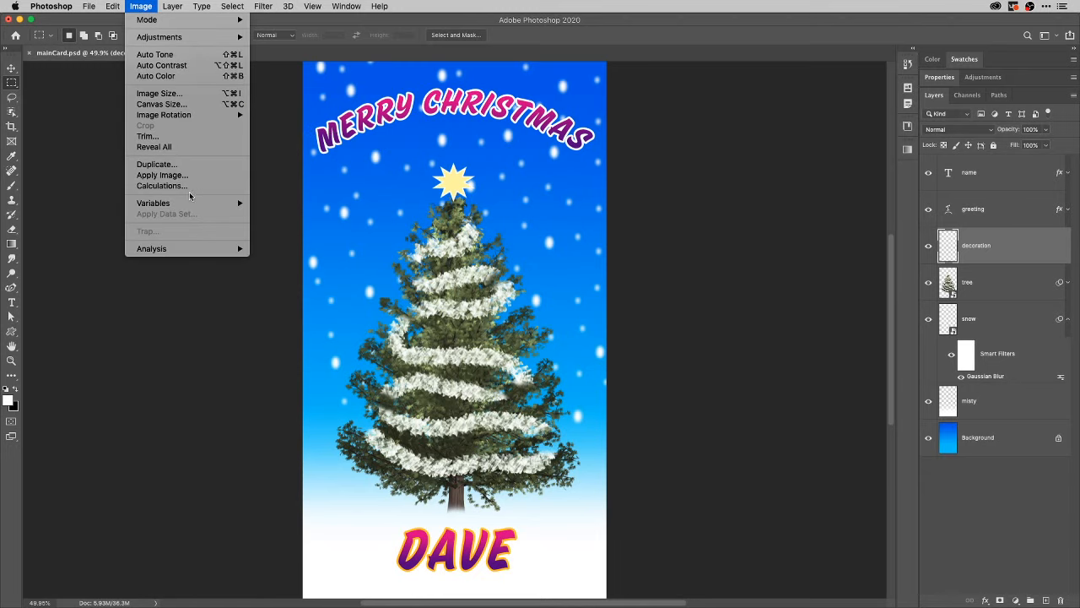
mouse_move(189, 203)
click(268, 216)
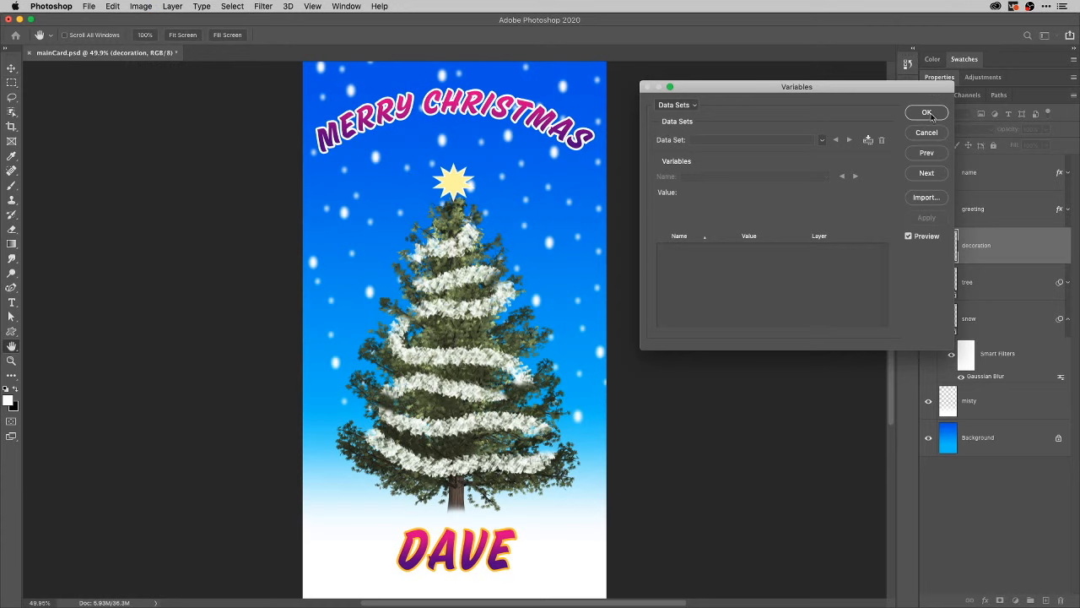
click(927, 199)
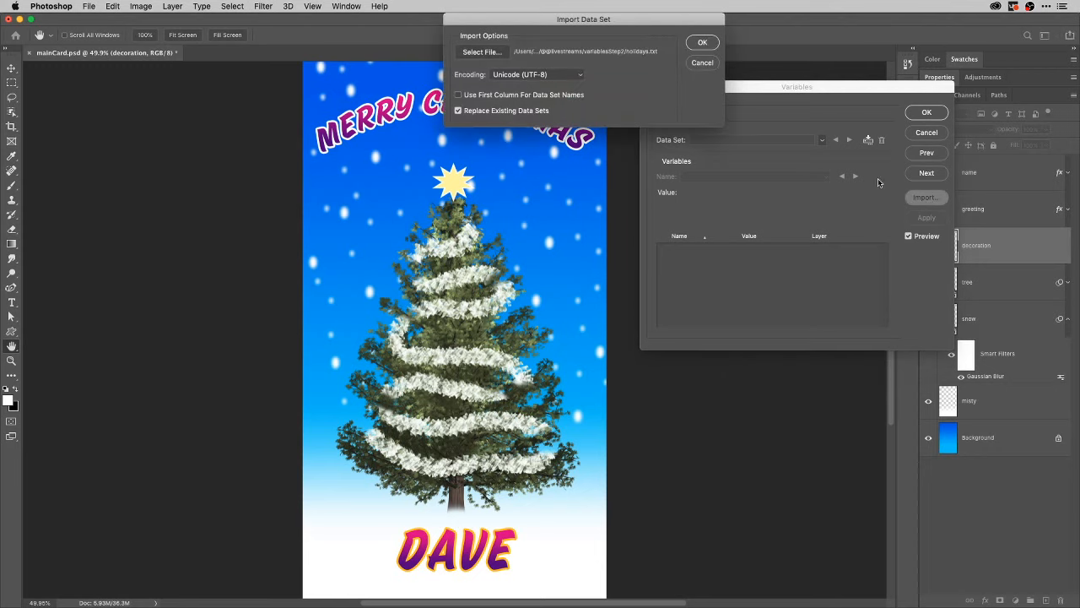
click(700, 43)
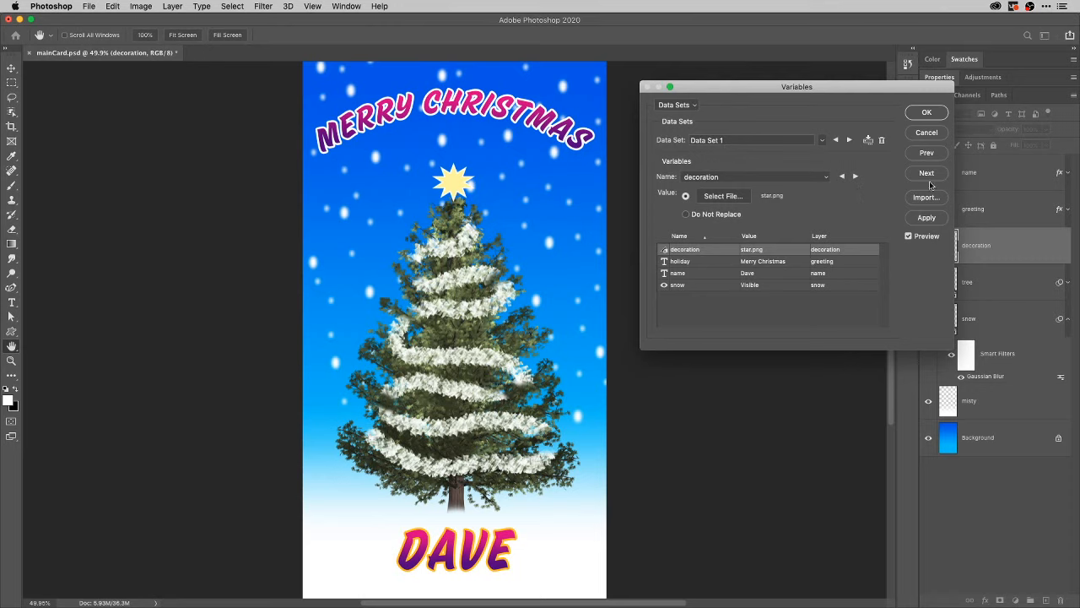
- Try to apply Data Set 1 and preview Data Set 2, and discard the imported data sets
click(927, 218)
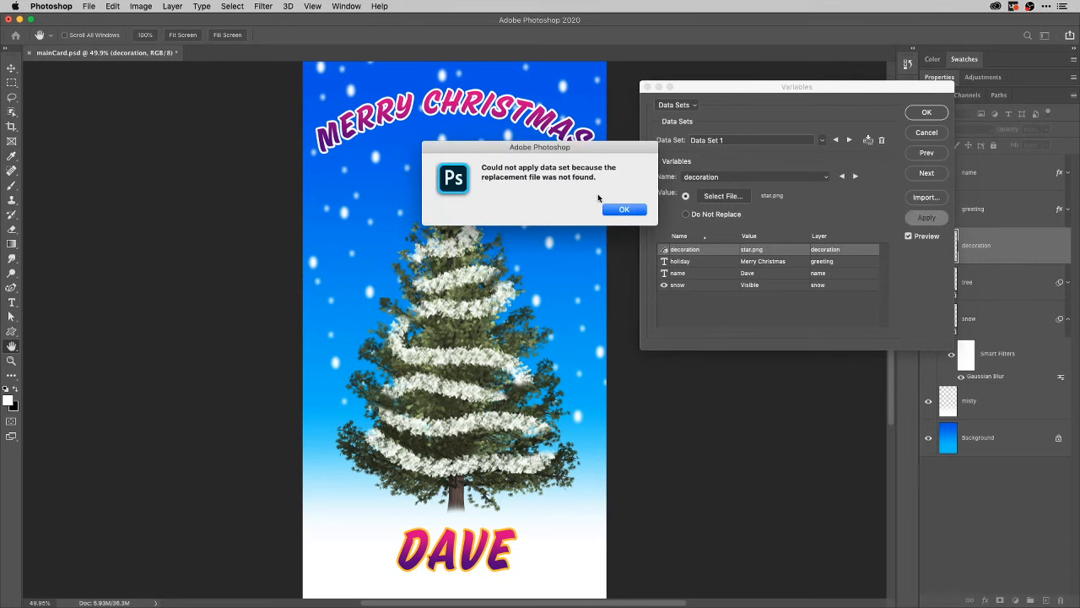
click(619, 211)
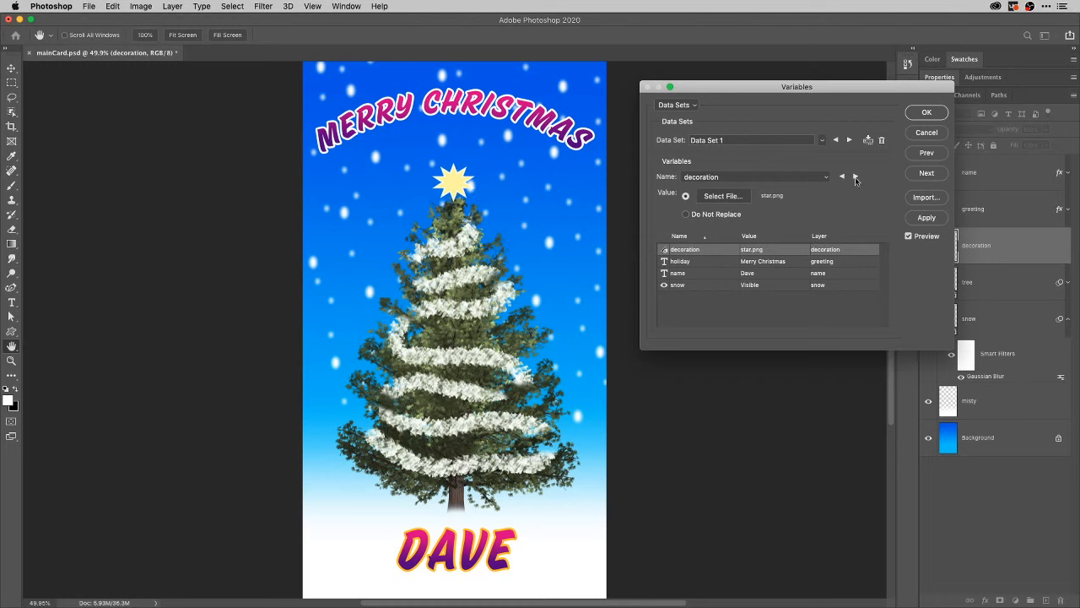
click(849, 140)
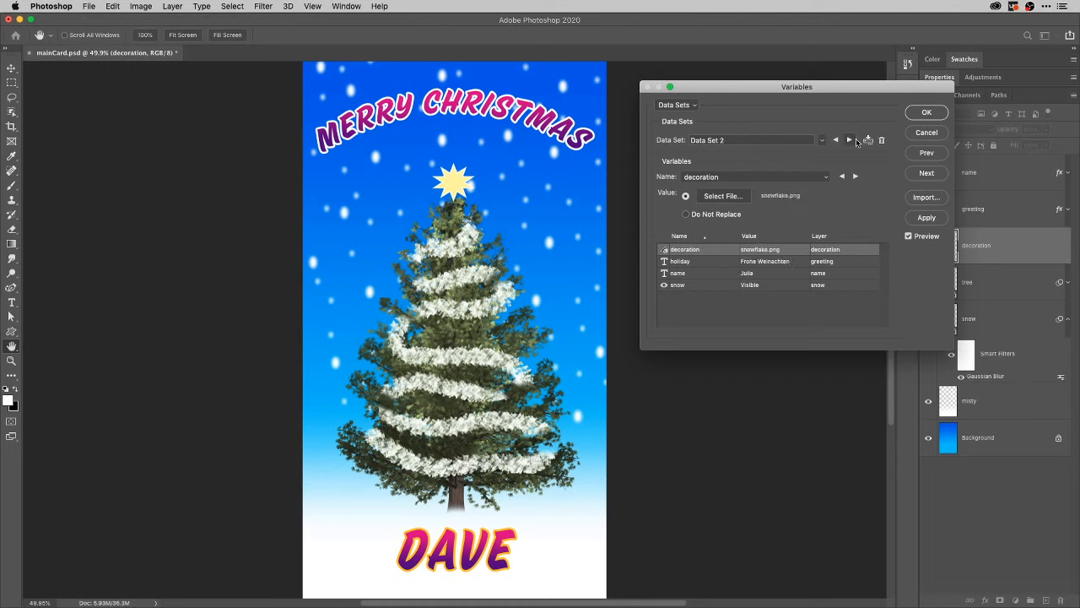
click(618, 211)
click(926, 132)
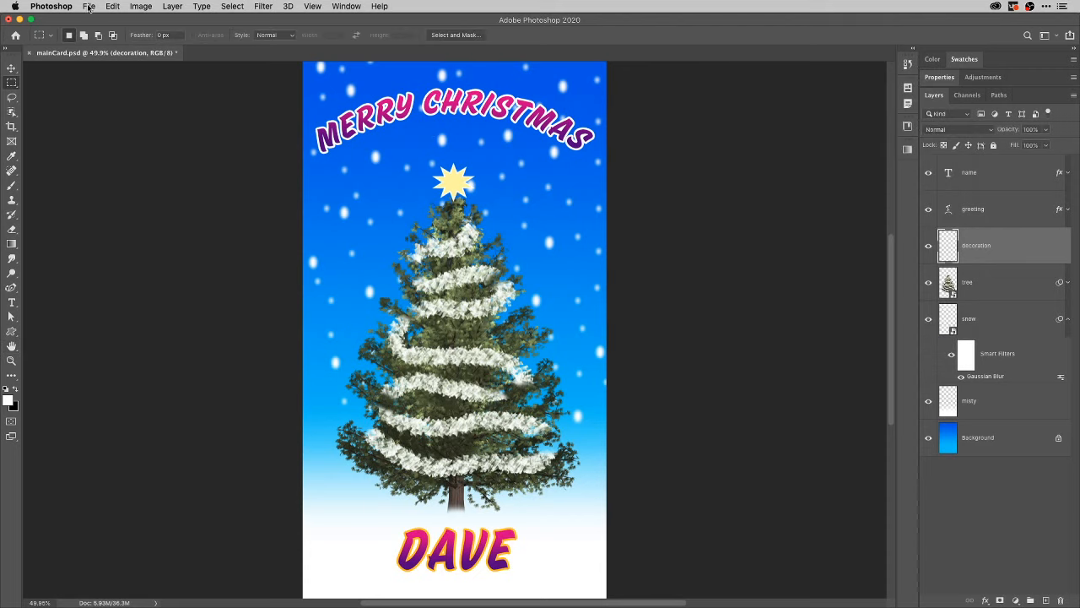
- Revert mainCard.psd to its last saved version and open its variable data sets
click(89, 7)
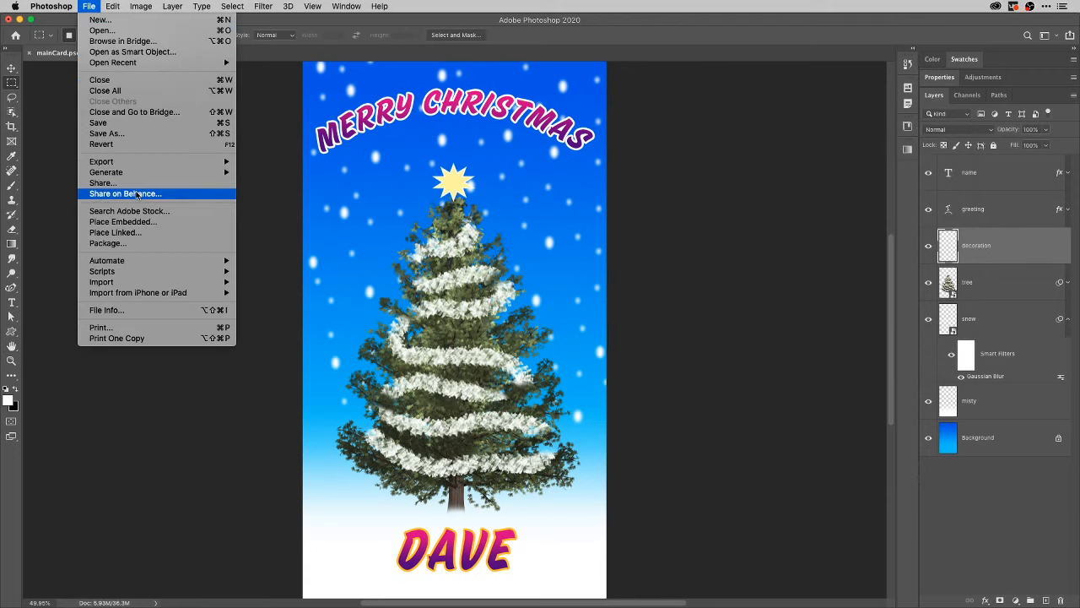
click(155, 148)
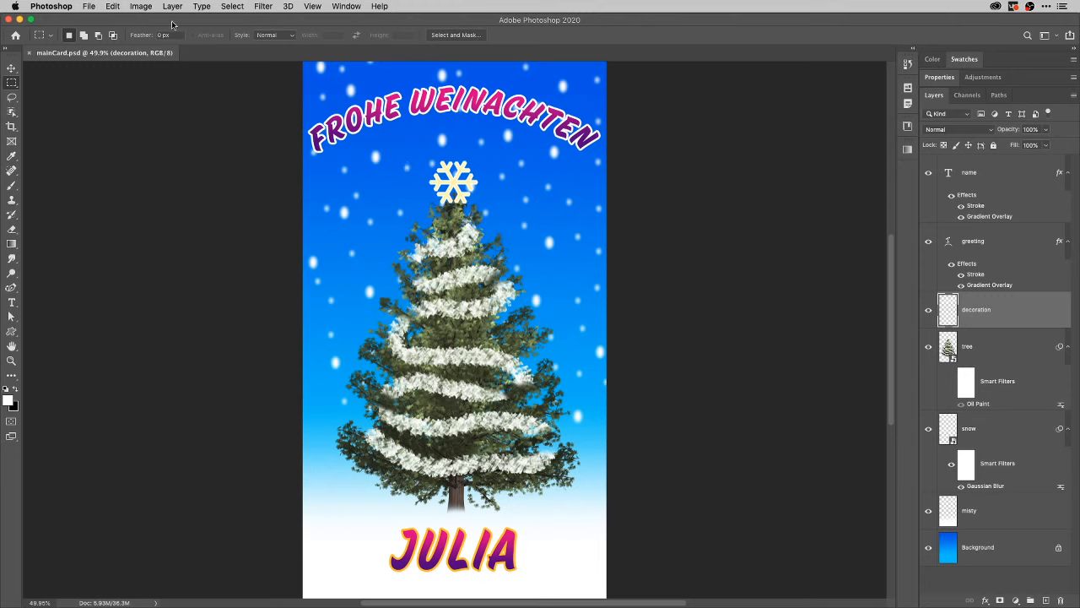
click(141, 7)
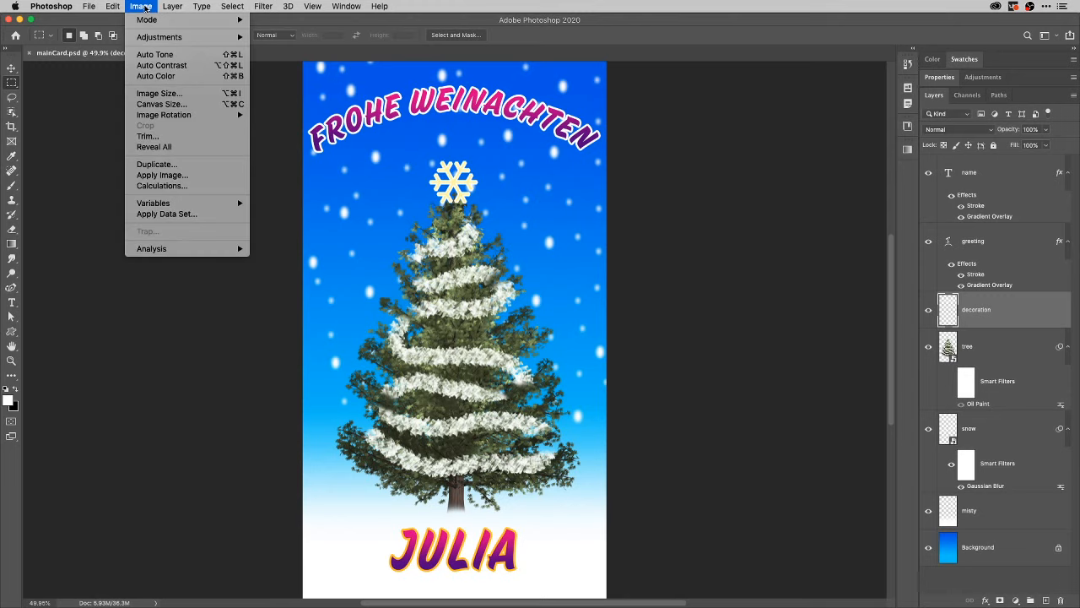
mouse_move(207, 203)
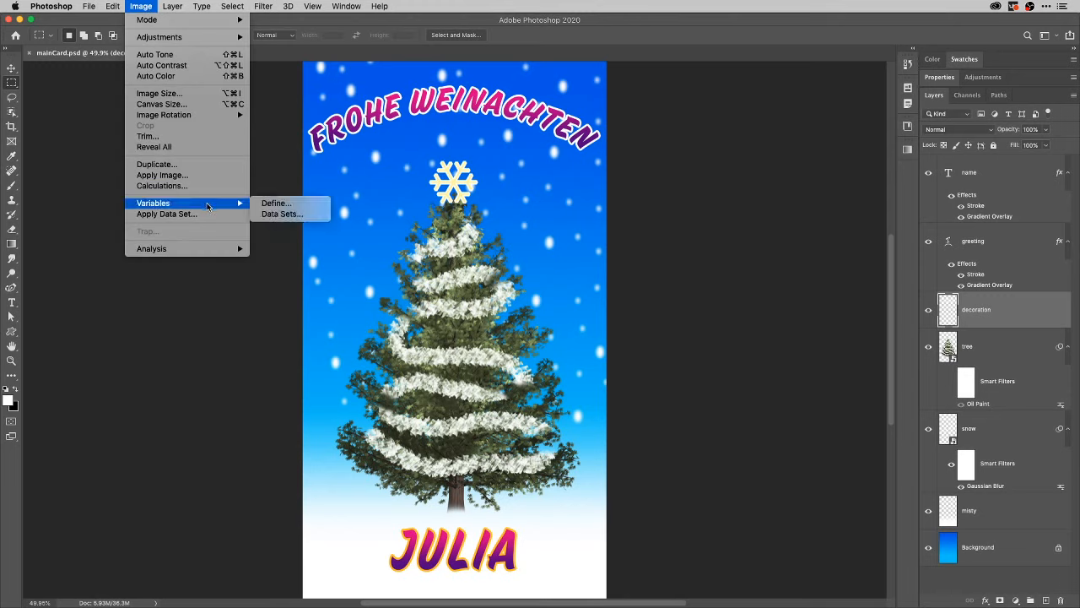
click(268, 214)
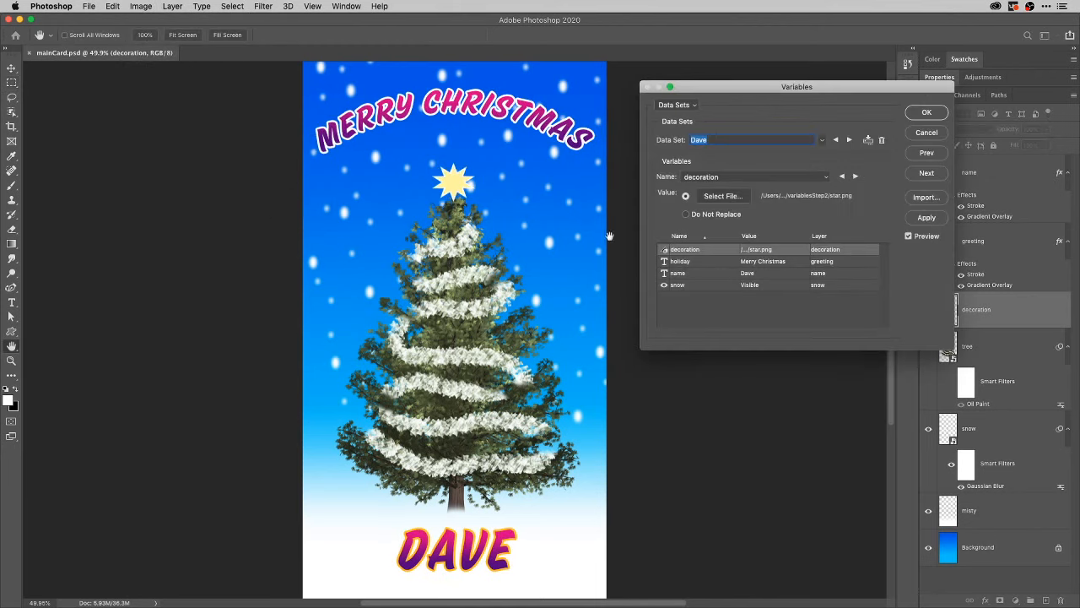
- Step through the saved data sets to preview each card's greeting, name, decoration and snow
click(849, 140)
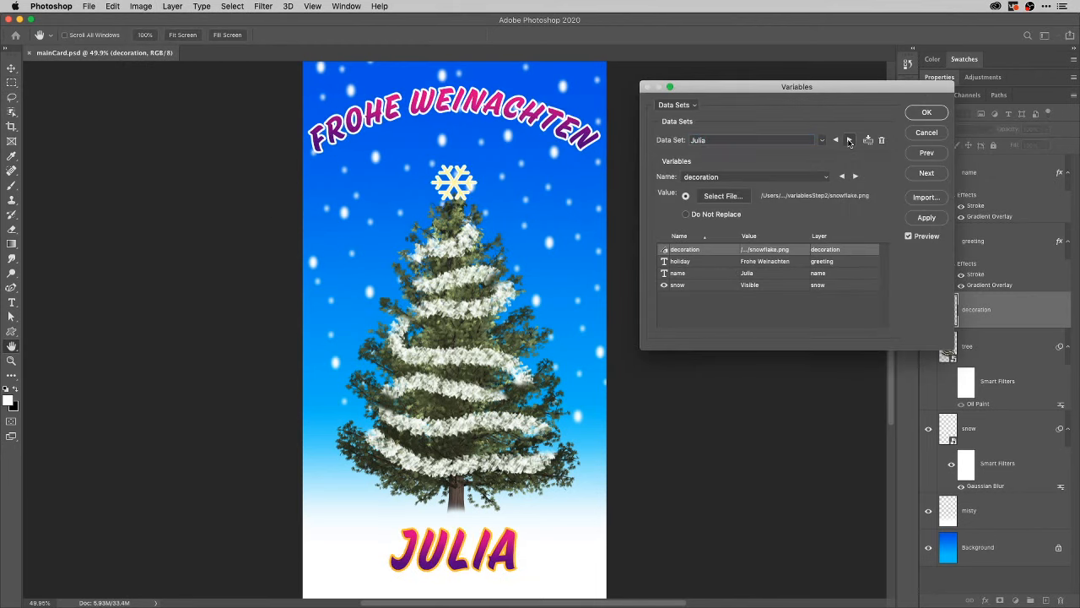
click(849, 140)
click(849, 140)
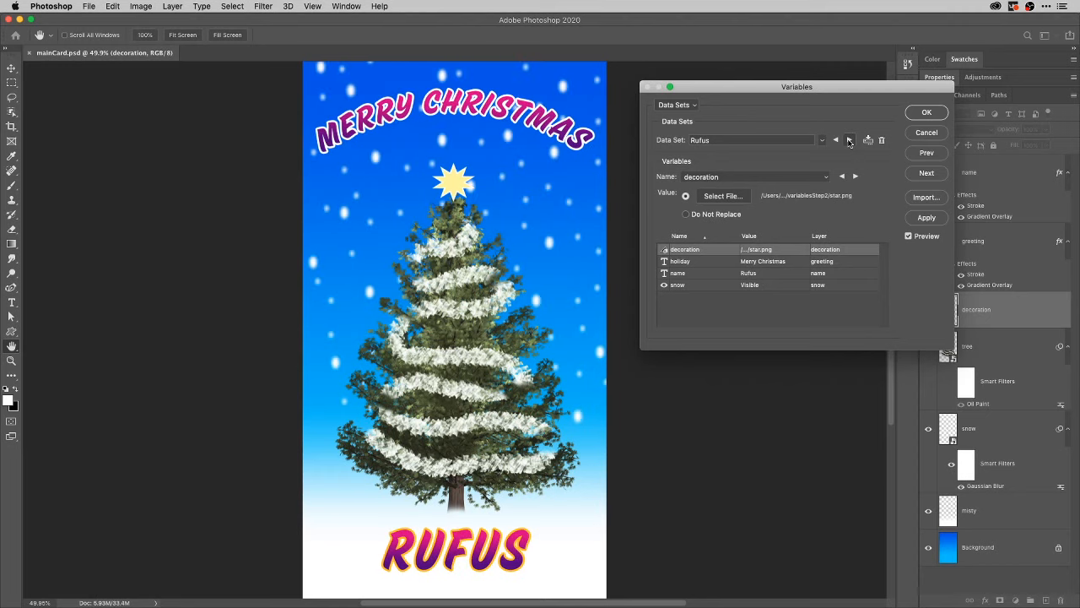
click(849, 140)
click(849, 140)
click(849, 140)
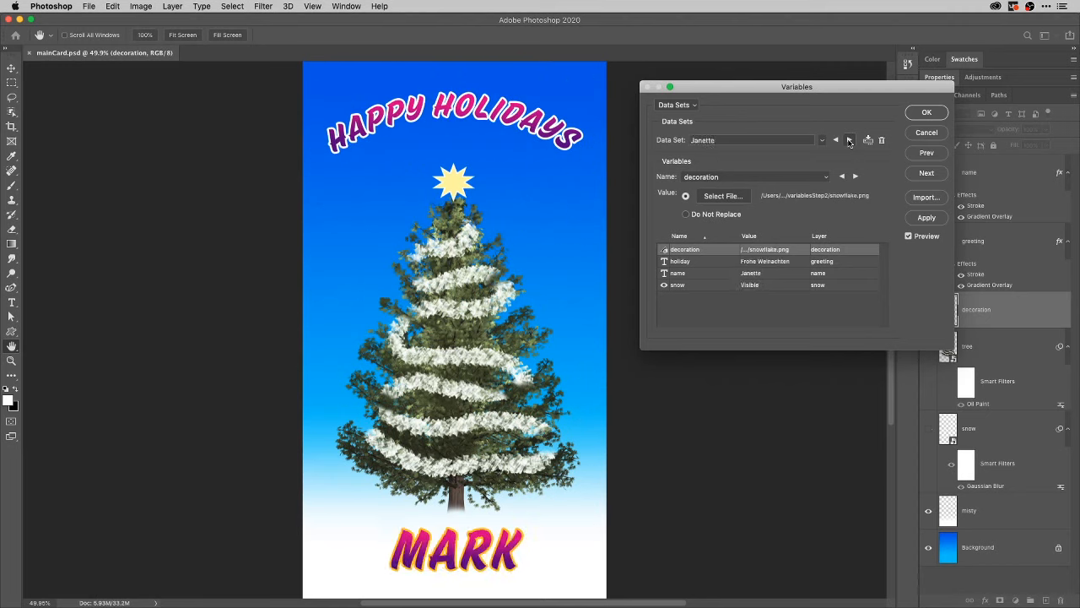
click(849, 140)
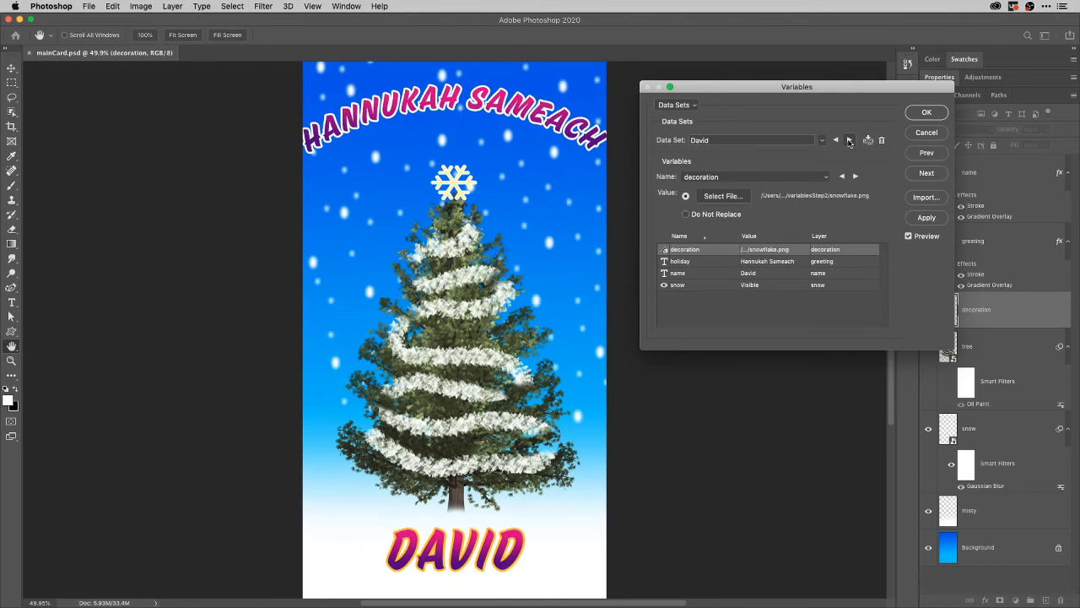
click(849, 140)
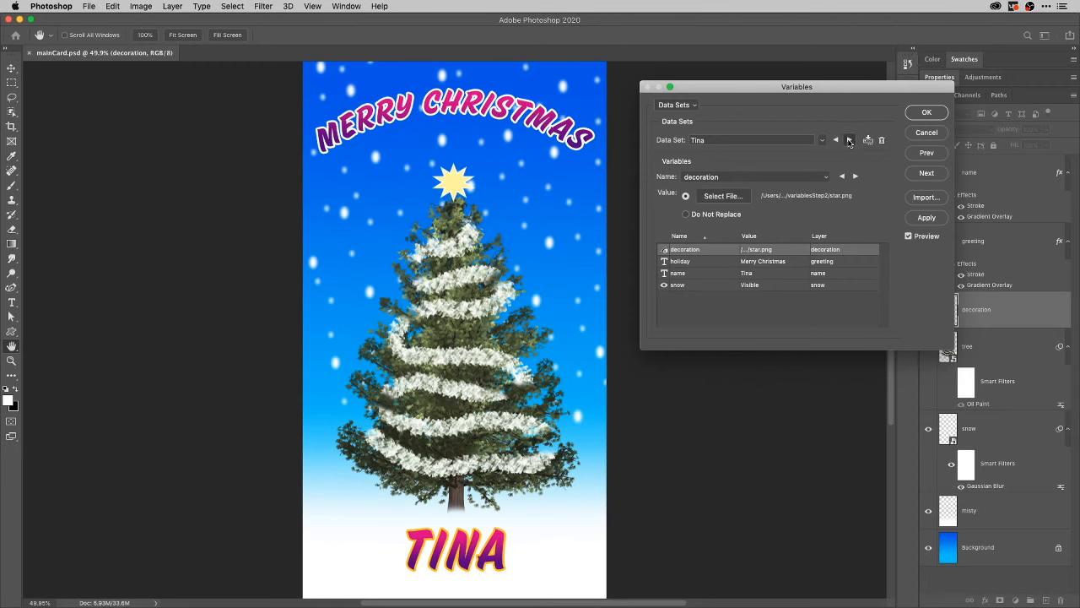
- Cycle through the remaining data sets and around to the fifth recipient's, previewing the greeting, name, decoration and snow of each card
click(849, 141)
click(849, 140)
click(849, 140)
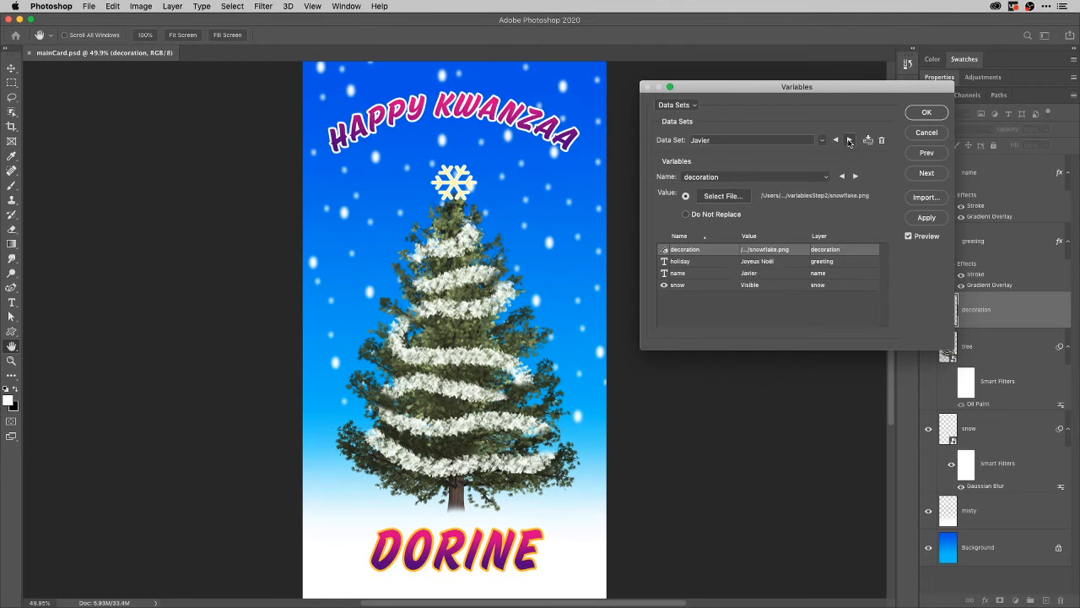
click(849, 141)
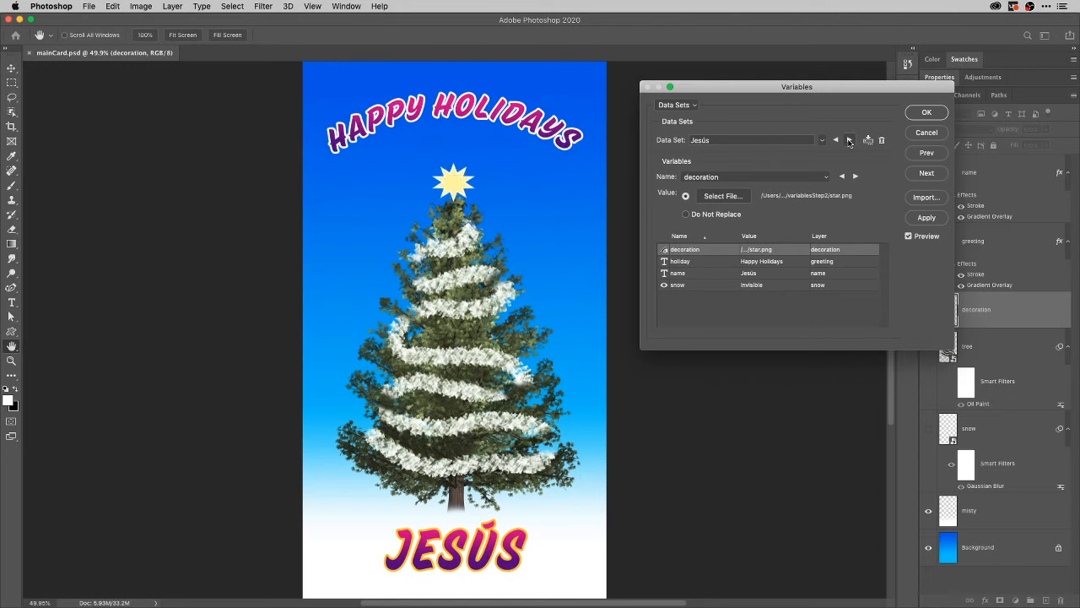
click(849, 140)
click(849, 140)
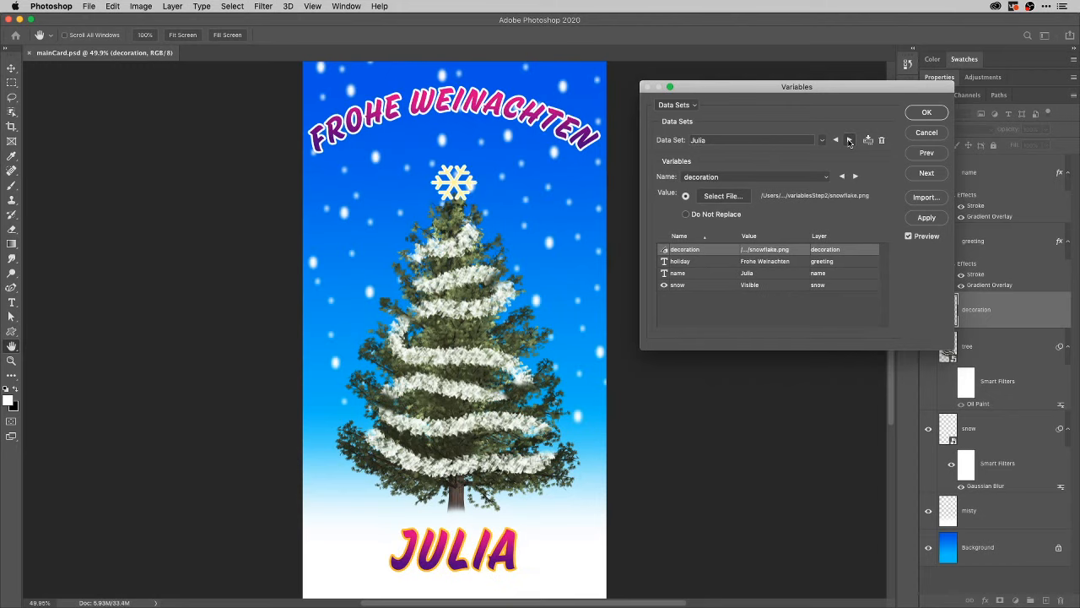
click(848, 140)
click(849, 140)
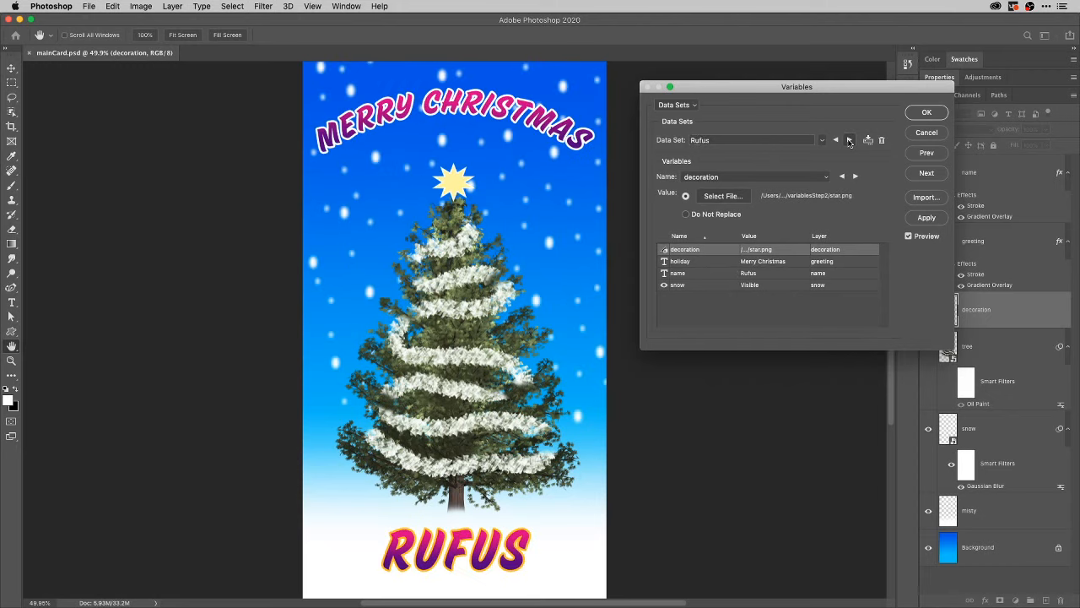
click(849, 141)
- Switch to holidays.txt in TextEdit, highlight the fifth recipient's line to compare it with the previewed card, and return to Photoshop
key(super+Tab)
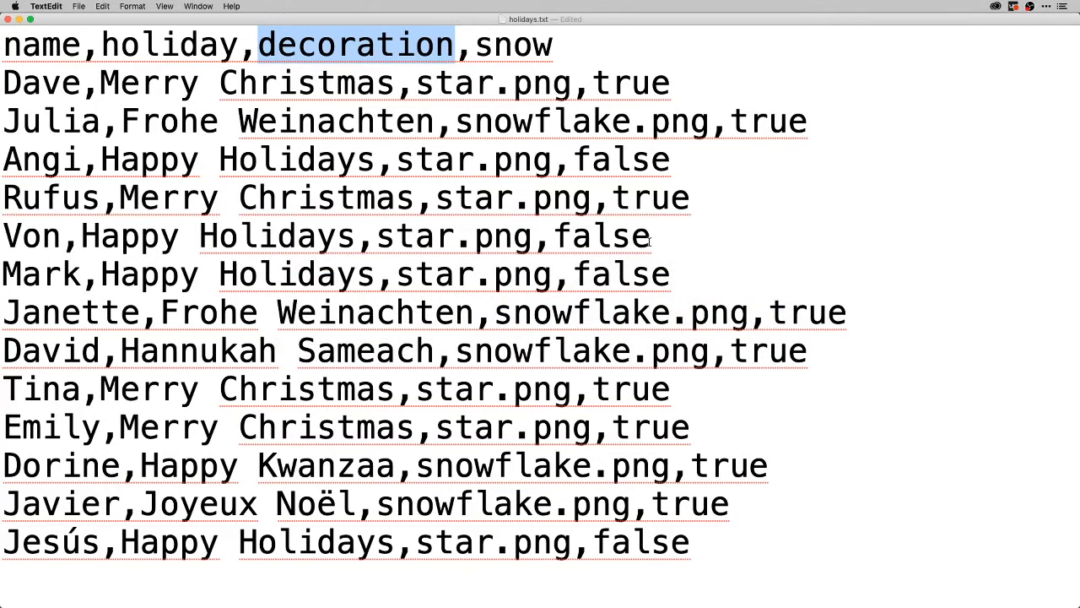
drag(650, 237, 23, 236)
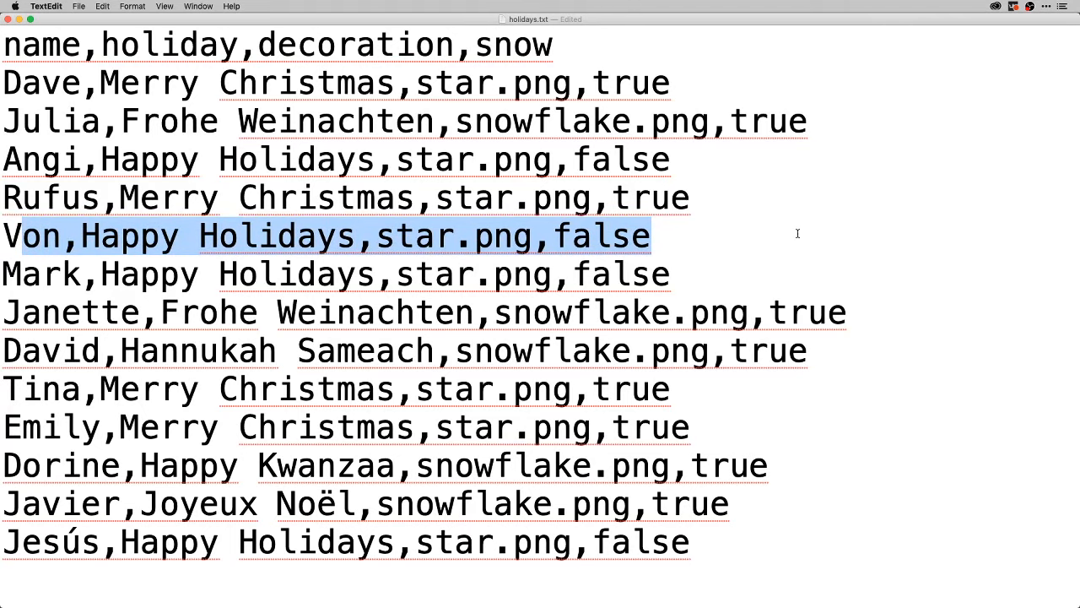
key(super+Tab)
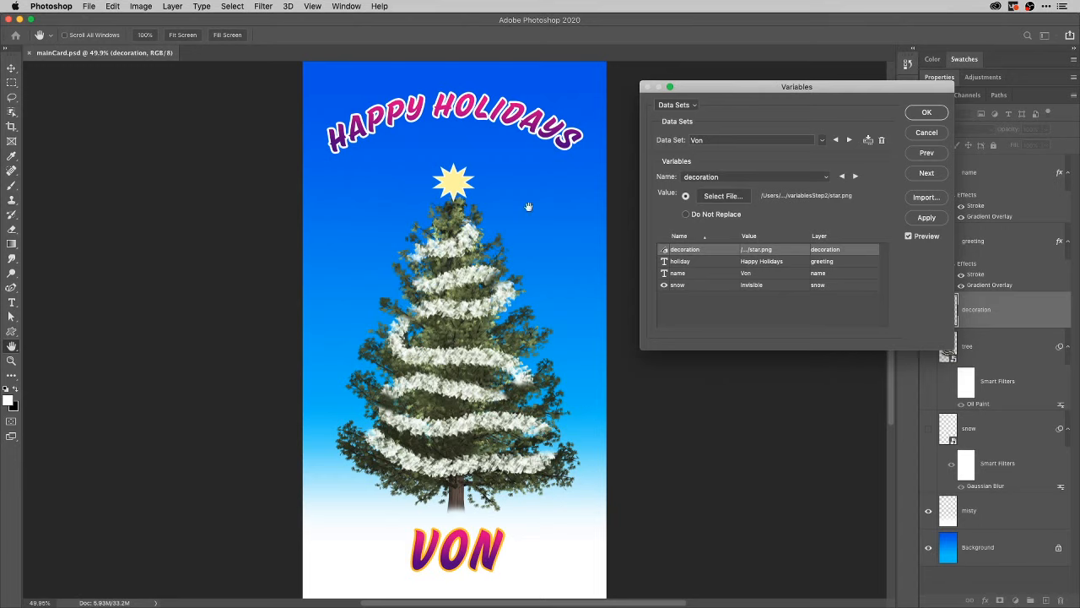
- Accept the variable data sets and open Apply Data Set, moving its window off the card and enlarging it to list every recipient
click(850, 140)
click(927, 112)
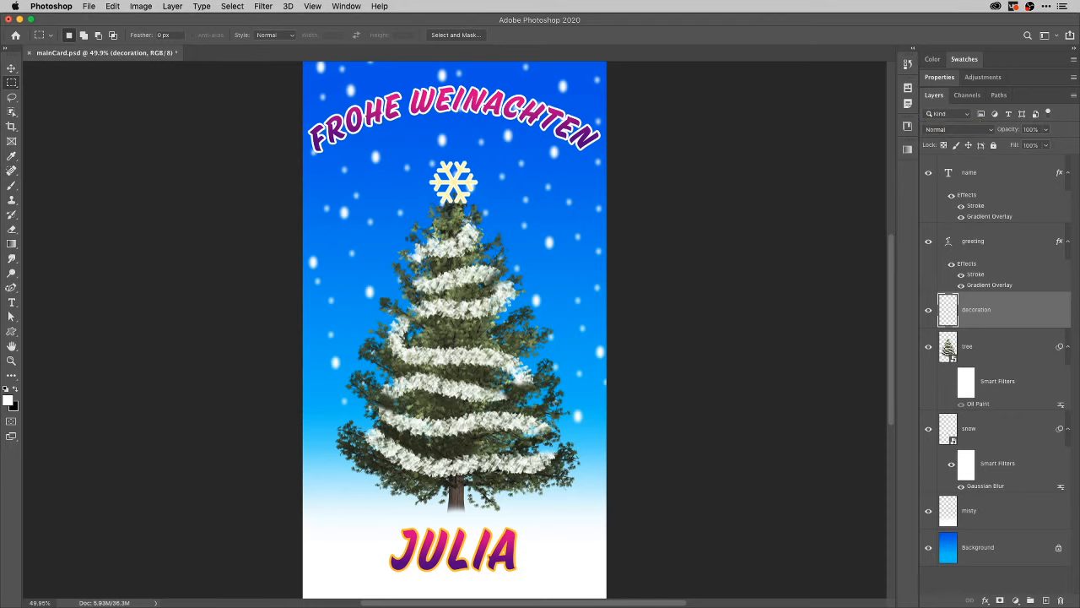
click(141, 7)
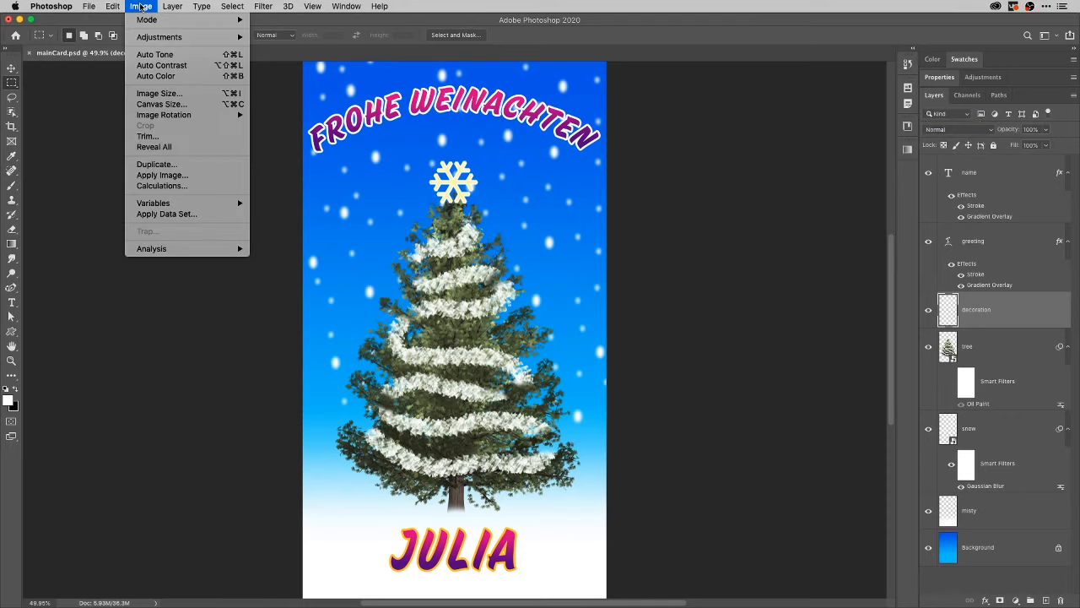
mouse_move(183, 205)
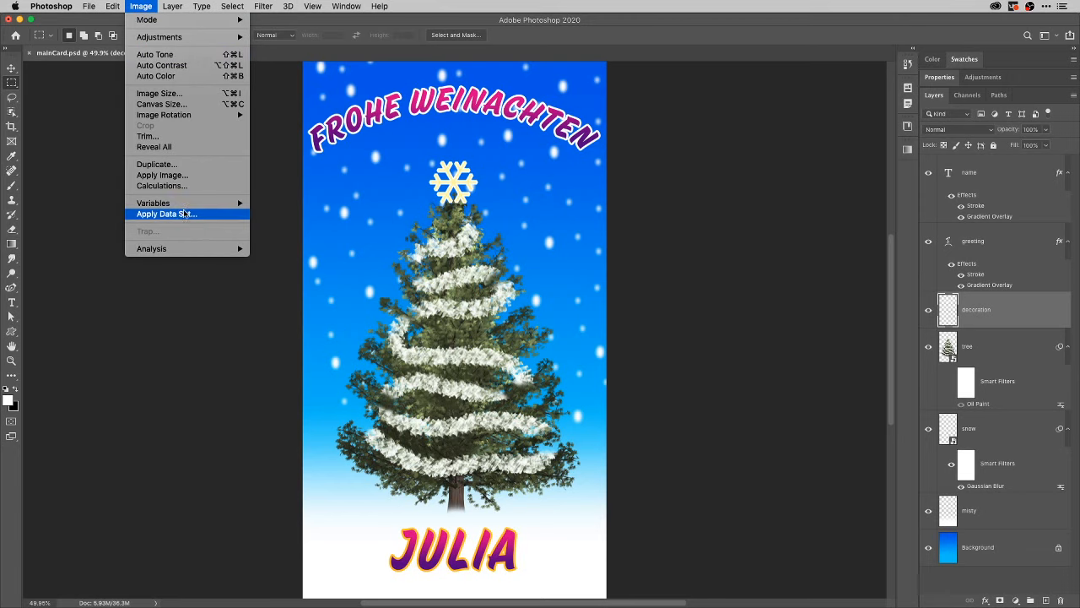
click(186, 214)
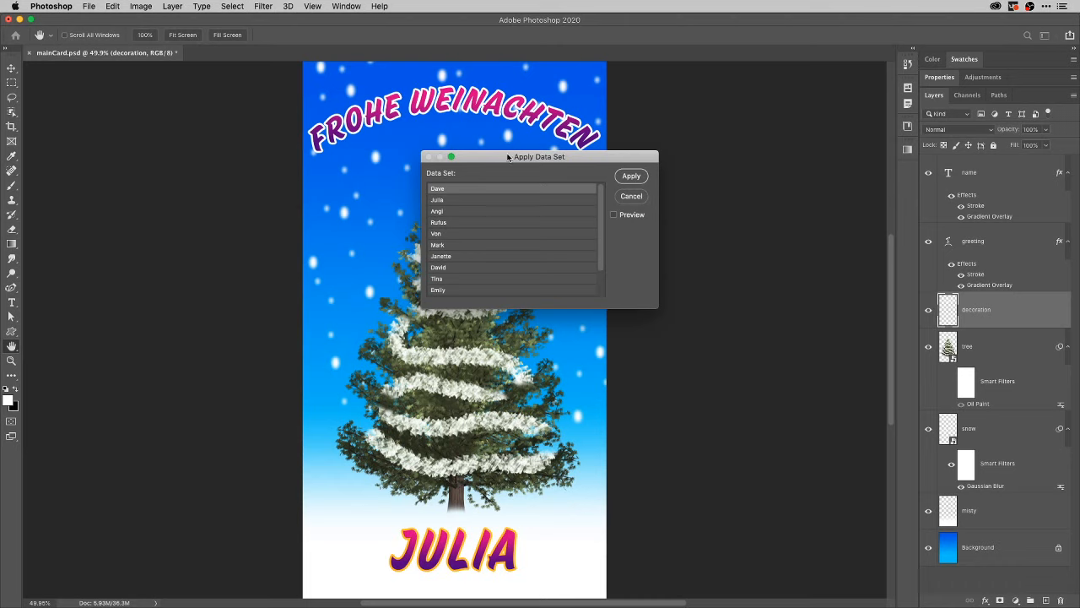
drag(508, 157, 697, 104)
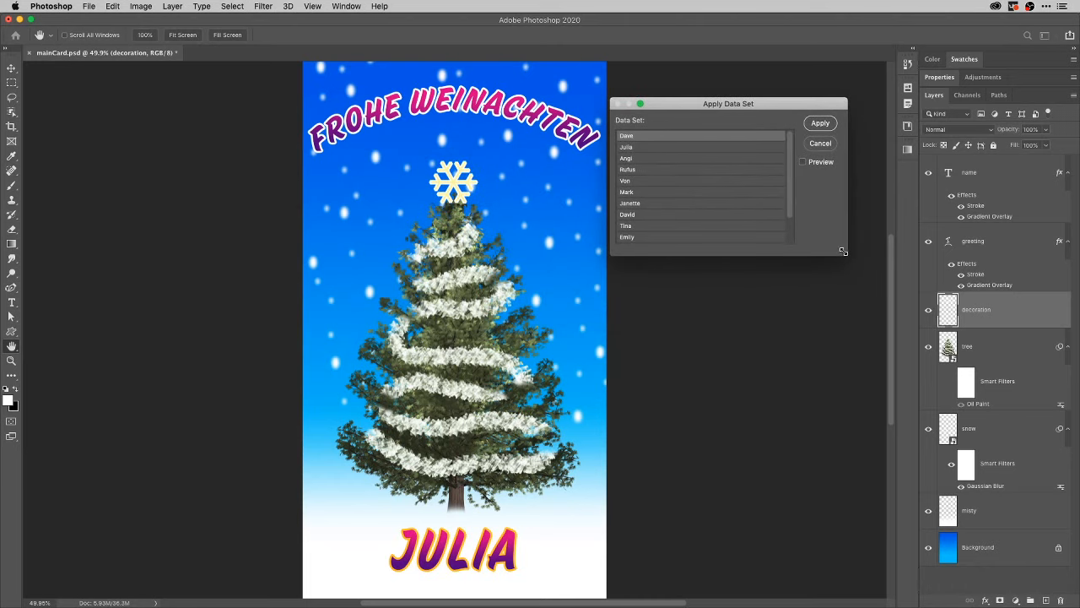
drag(842, 250, 852, 361)
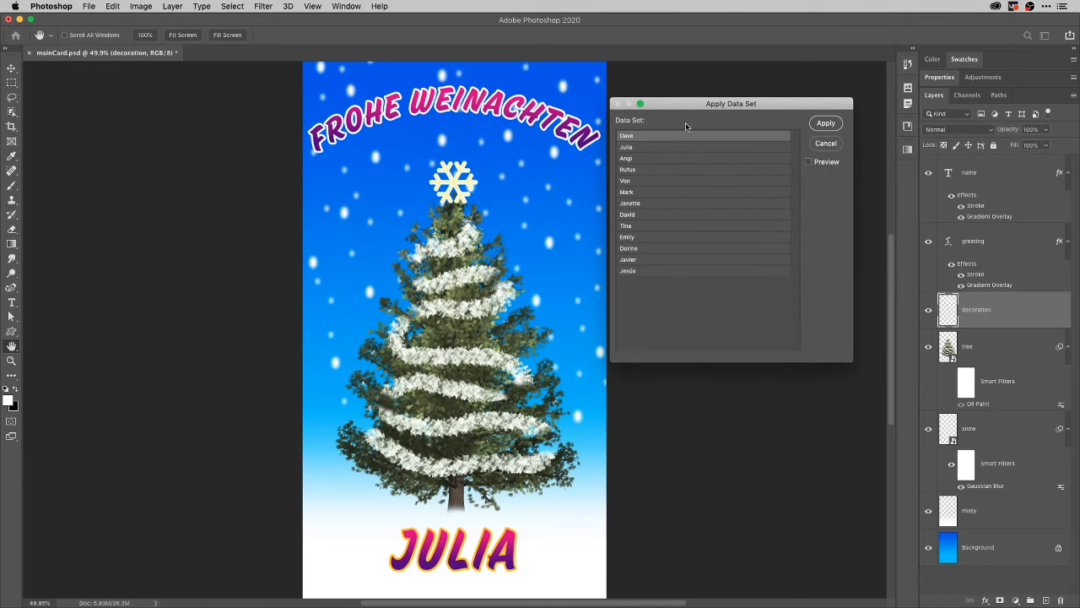
- Turn on the preview, compare several recipients' data sets, and apply the ninth one, with Merry Christmas and the star decoration
click(641, 147)
click(650, 158)
click(652, 170)
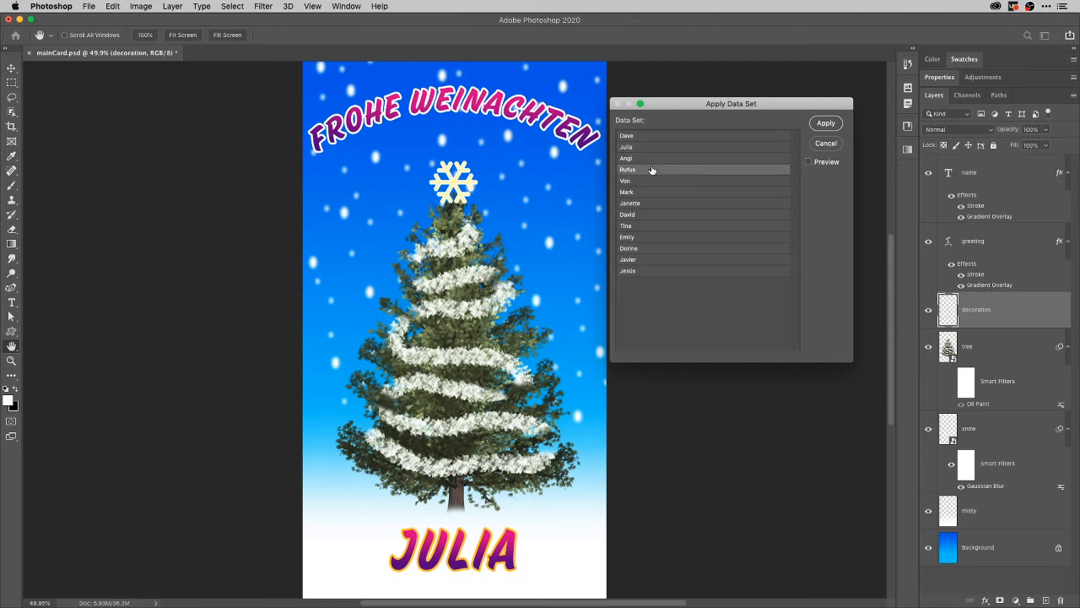
click(812, 161)
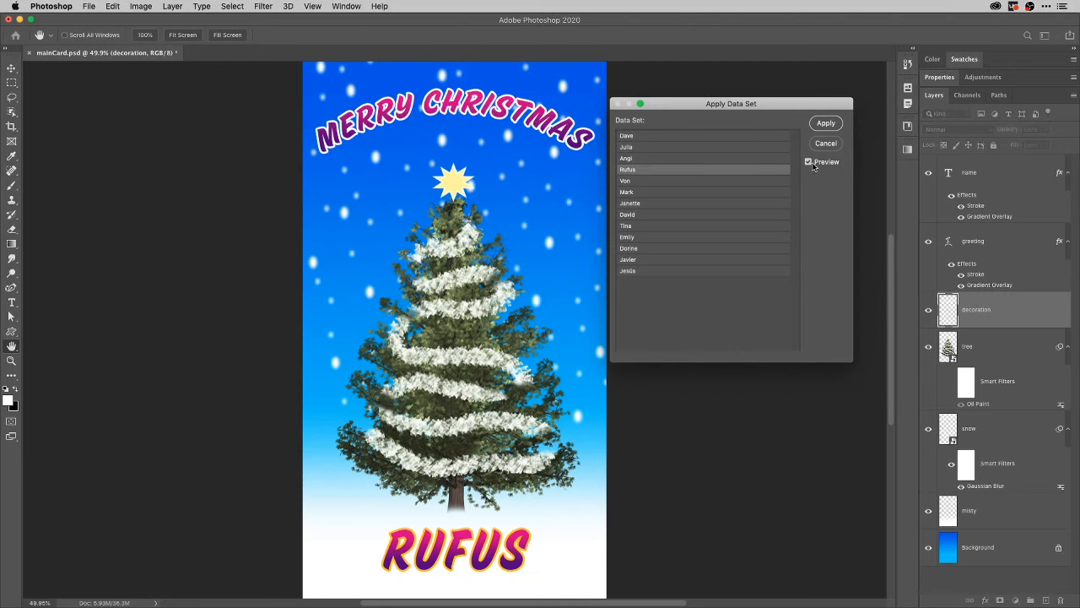
click(691, 181)
click(688, 193)
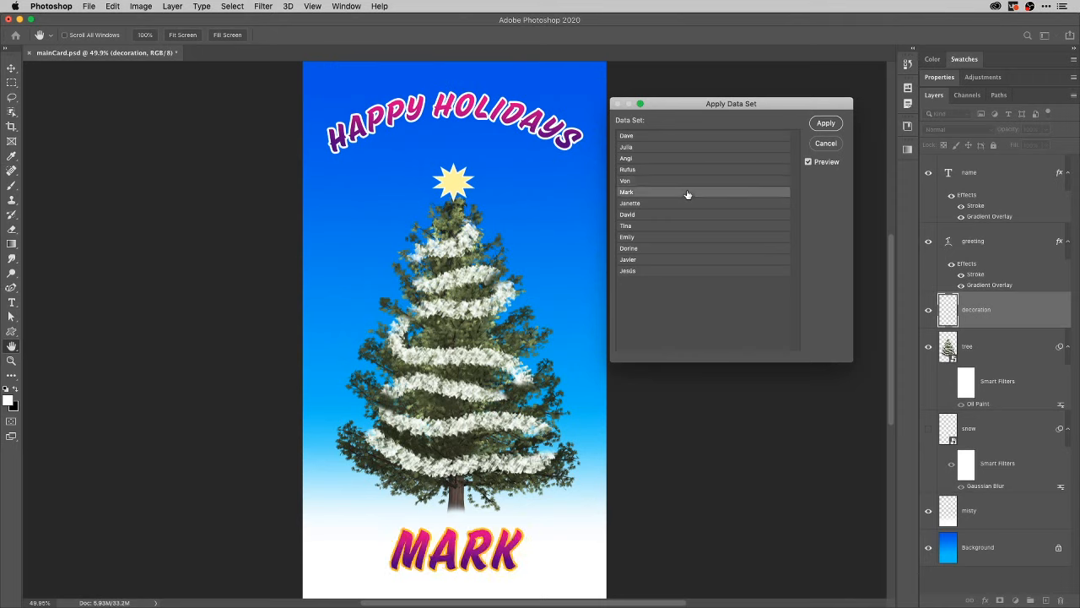
click(685, 206)
click(677, 216)
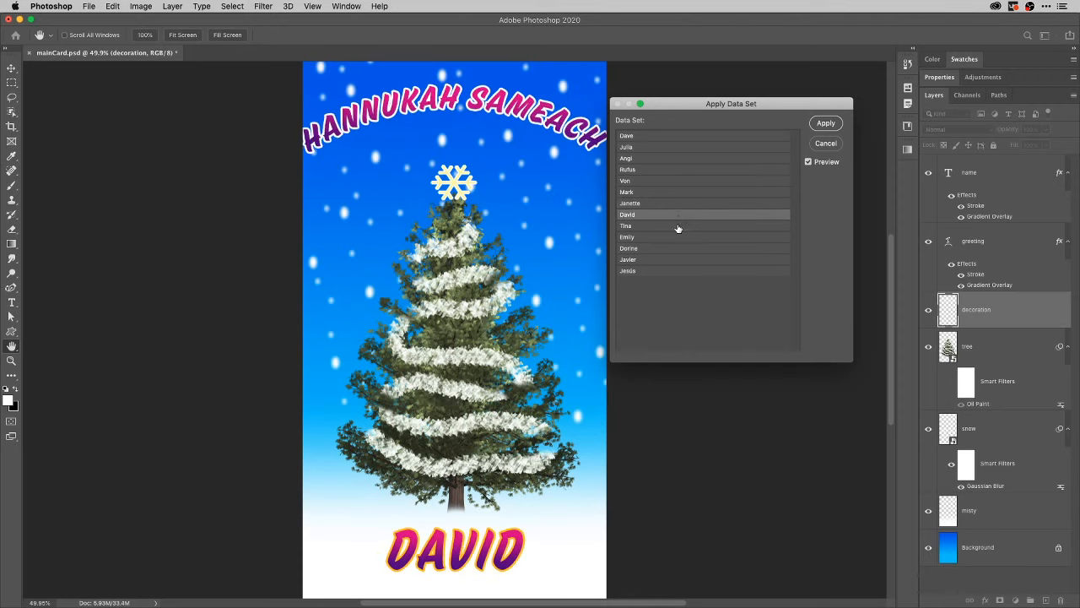
click(677, 226)
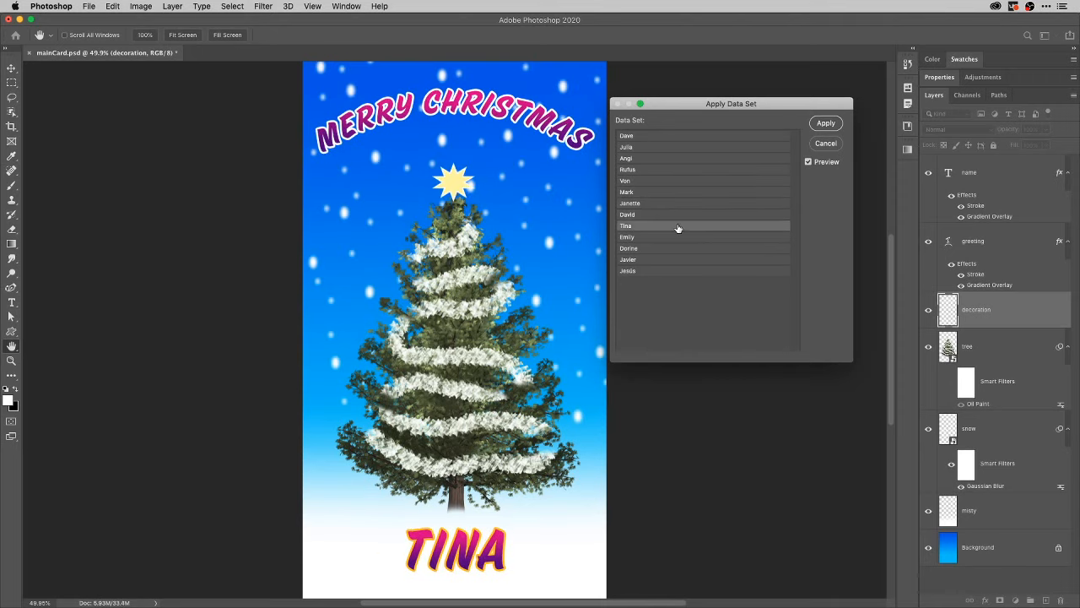
click(826, 123)
- Start exporting the document's data sets as files and move the export dialog clear of the greeting
click(93, 8)
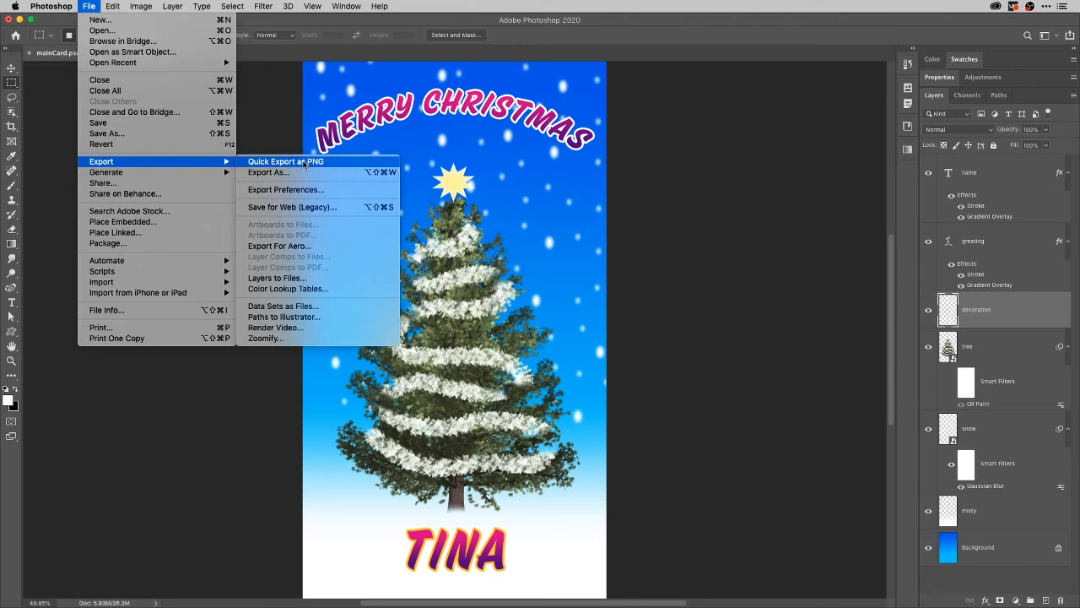
click(93, 7)
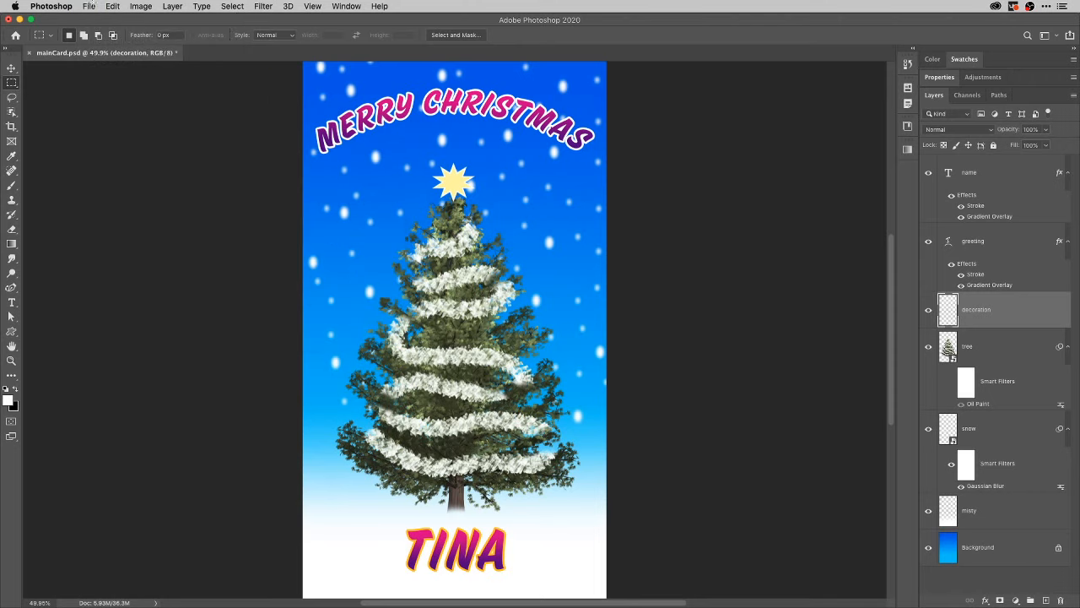
click(87, 6)
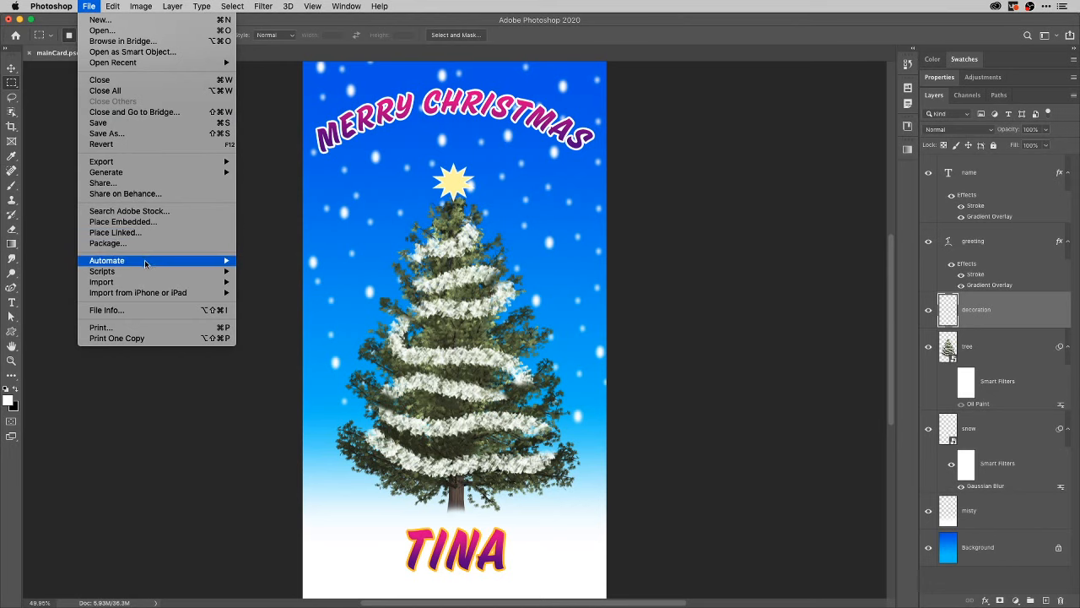
mouse_move(146, 265)
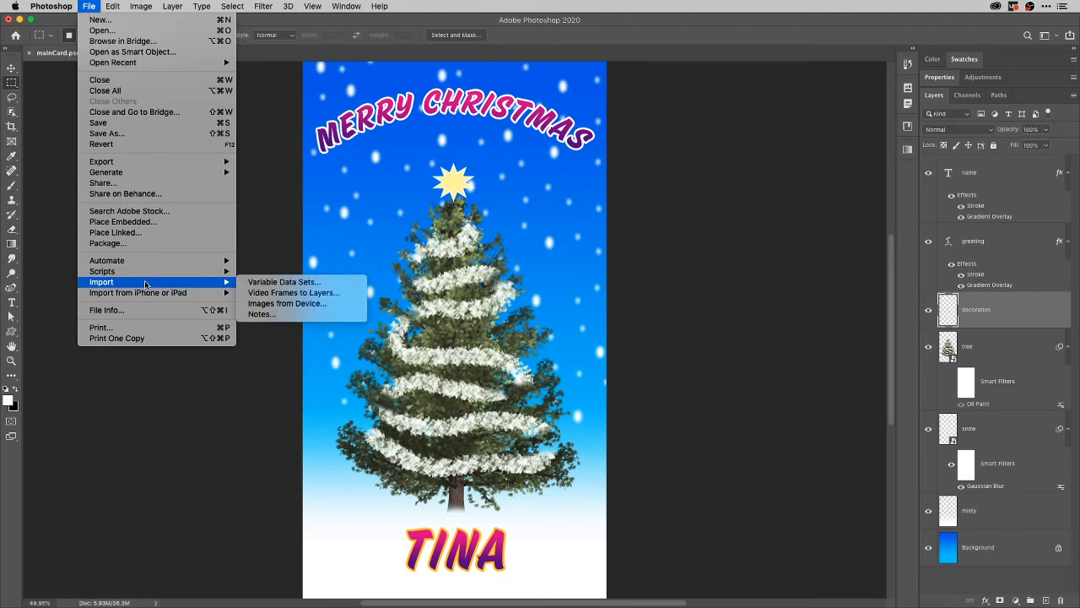
mouse_move(149, 261)
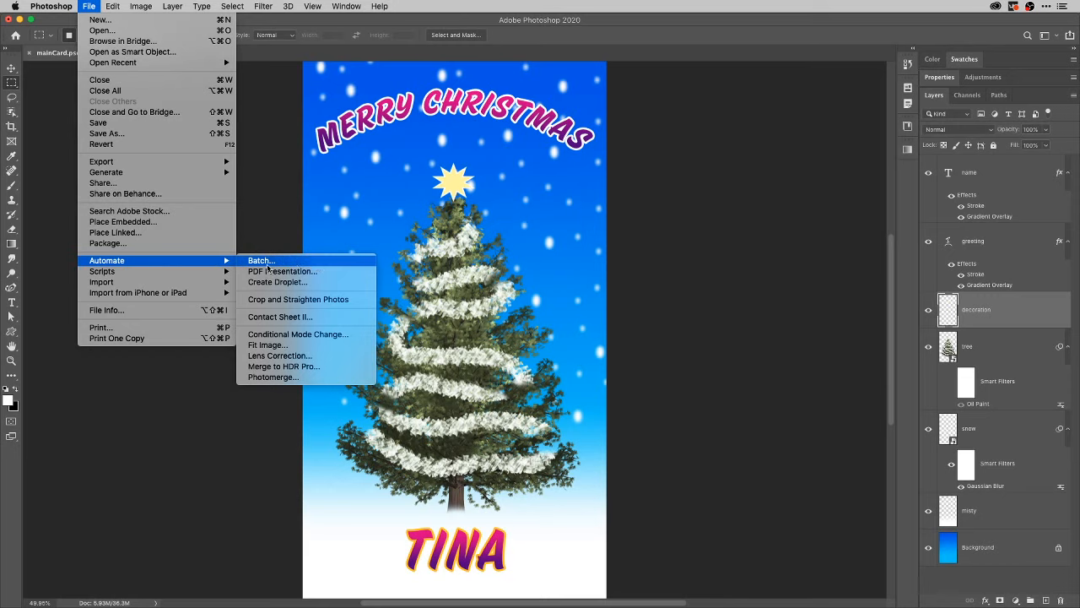
mouse_move(216, 278)
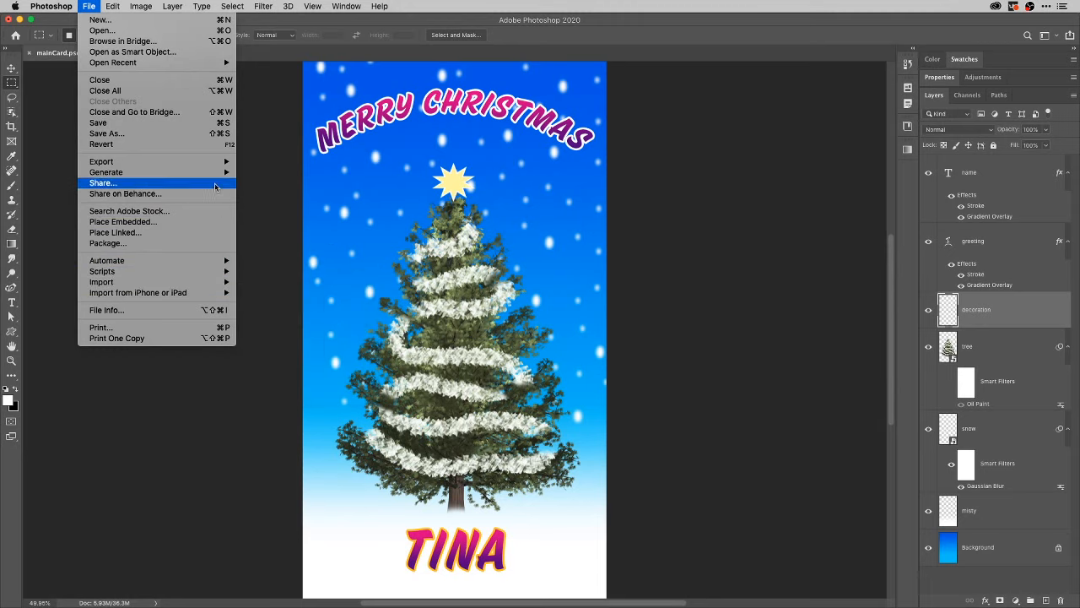
mouse_move(221, 167)
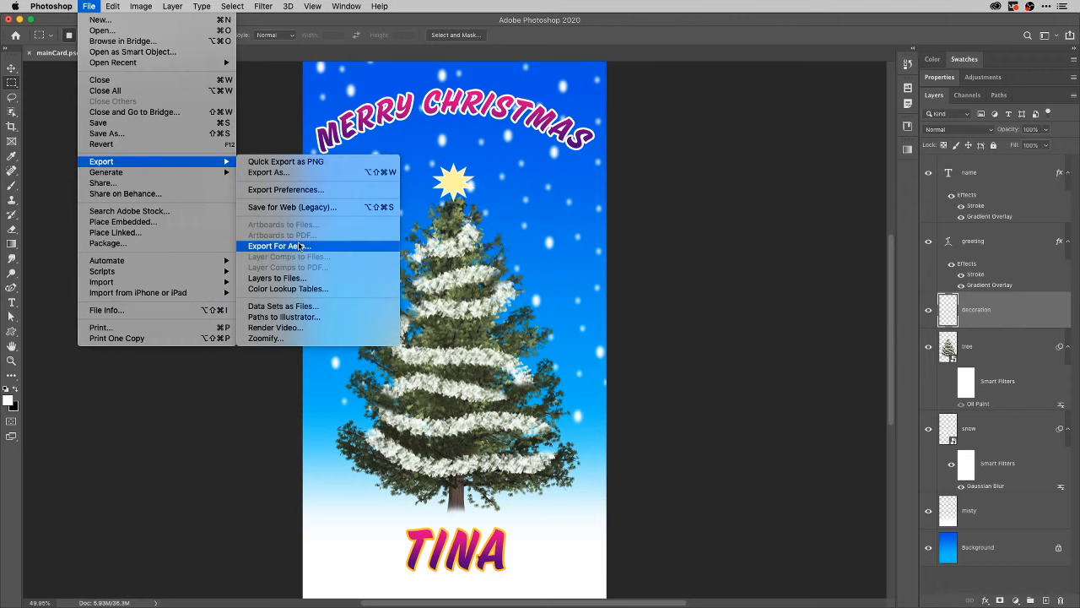
click(332, 311)
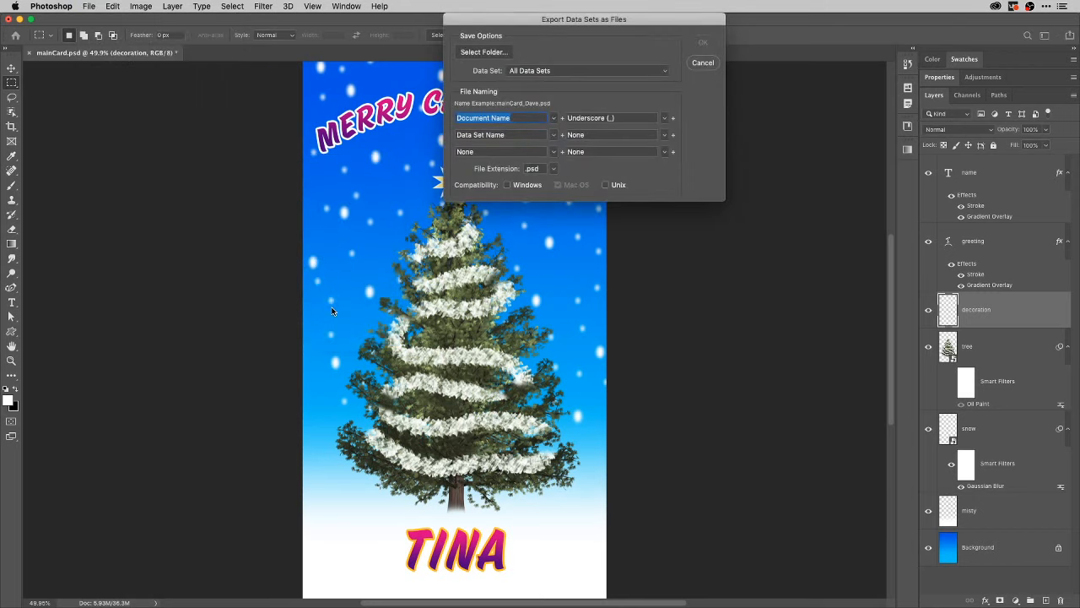
drag(613, 20, 729, 169)
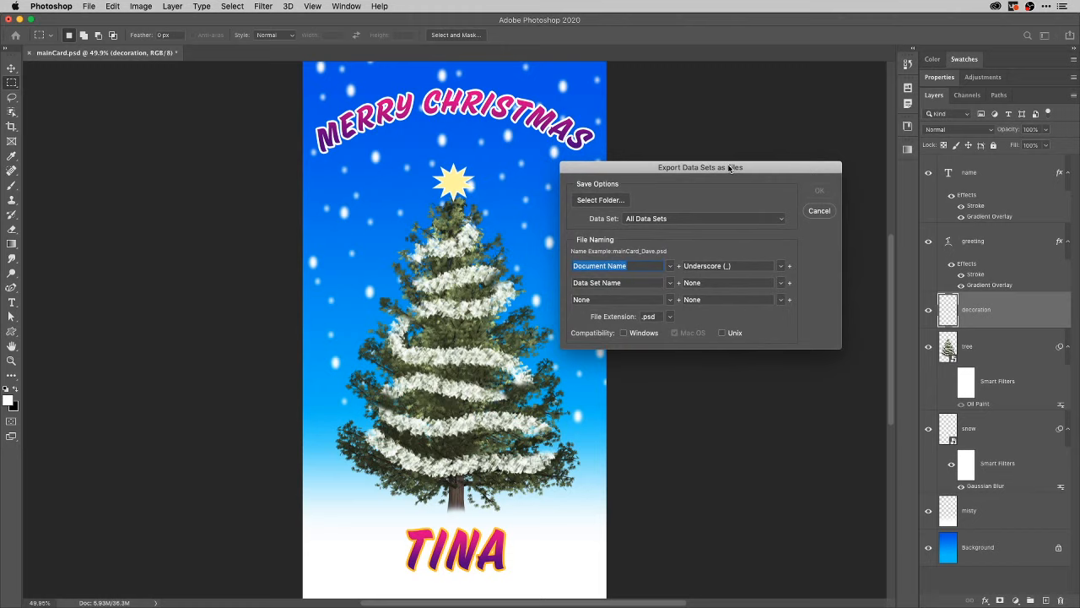
- Create a folder named Exports on the Desktop and choose it as the destination for the exported files
click(601, 200)
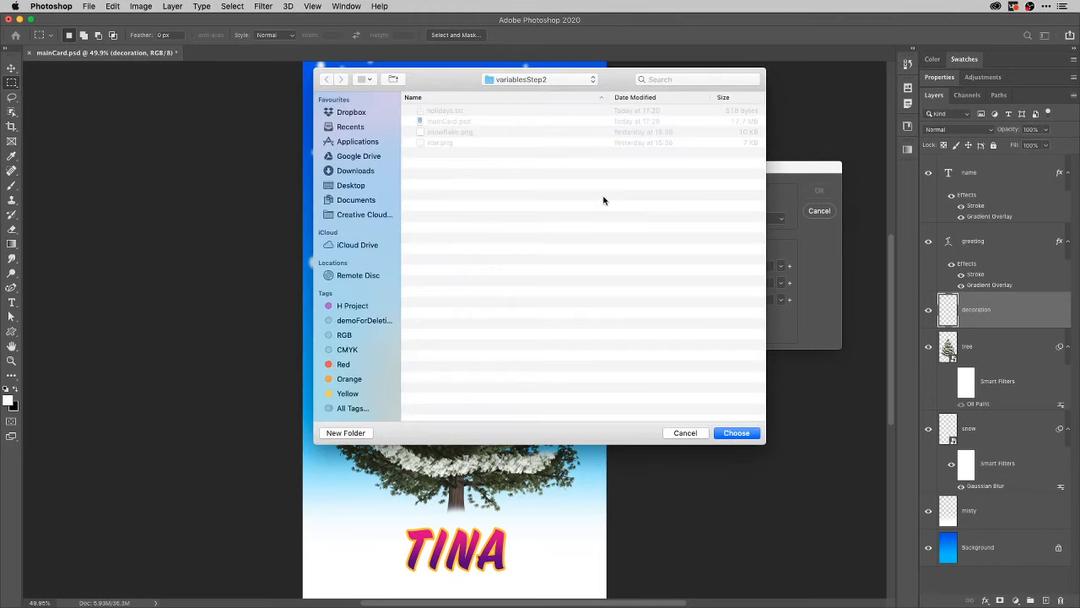
key(super+shift+d)
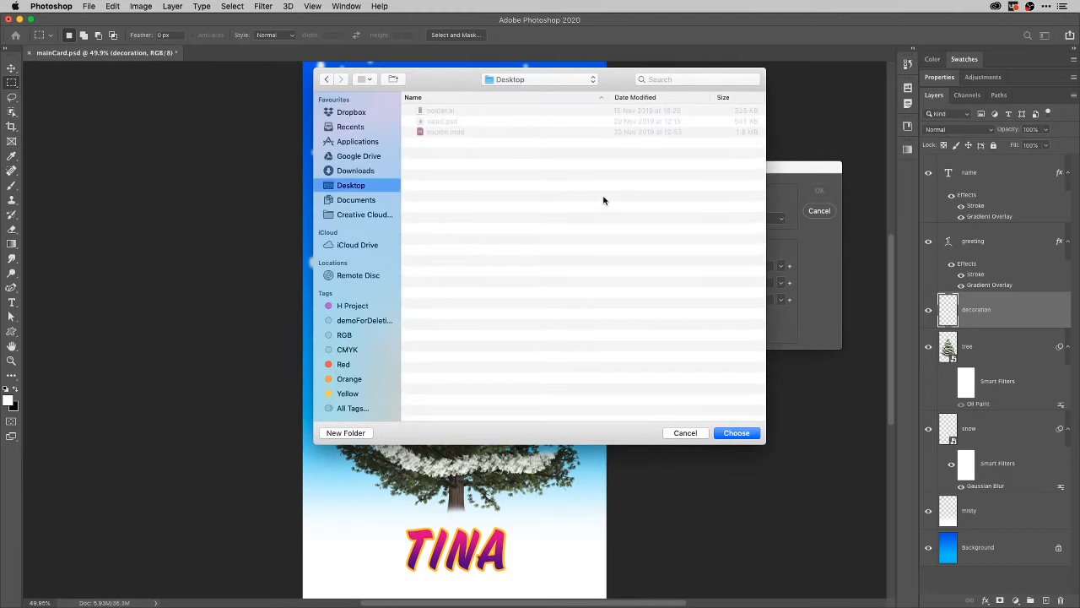
key(super+shift+n)
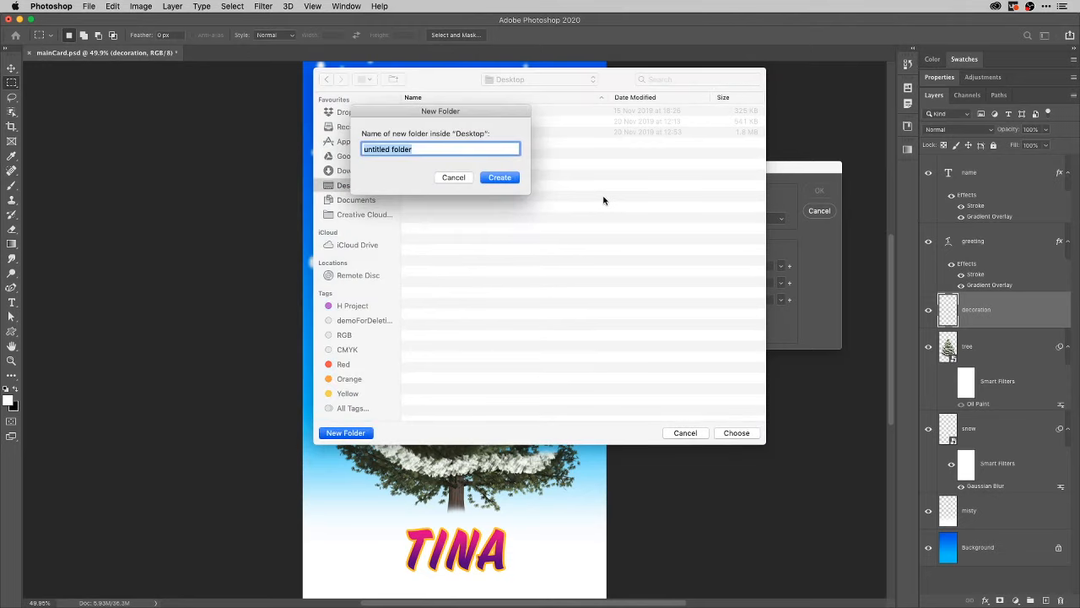
text(Exports)
key(Return)
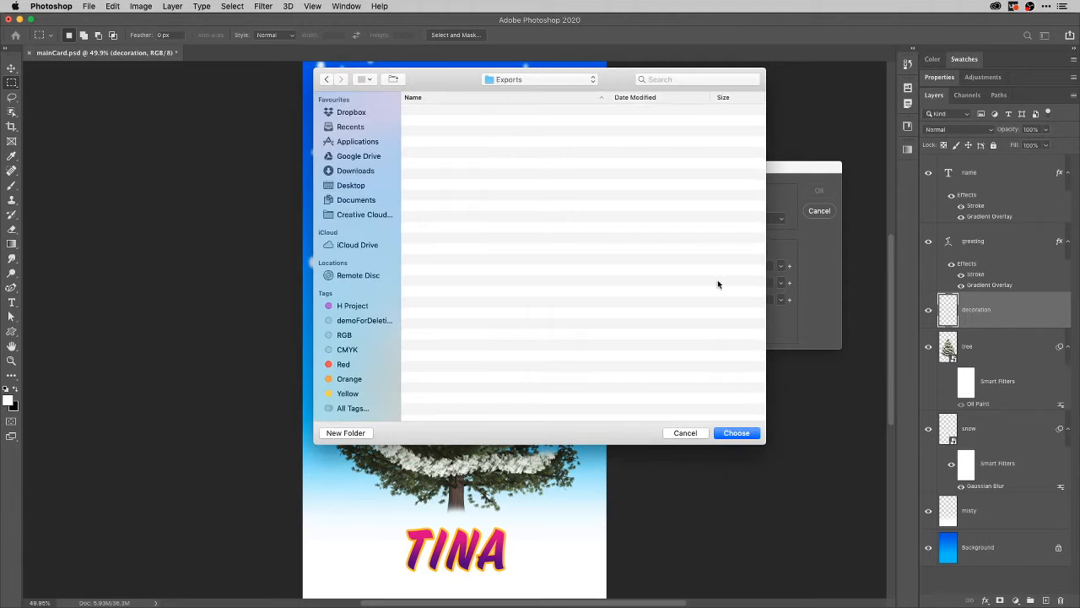
click(743, 434)
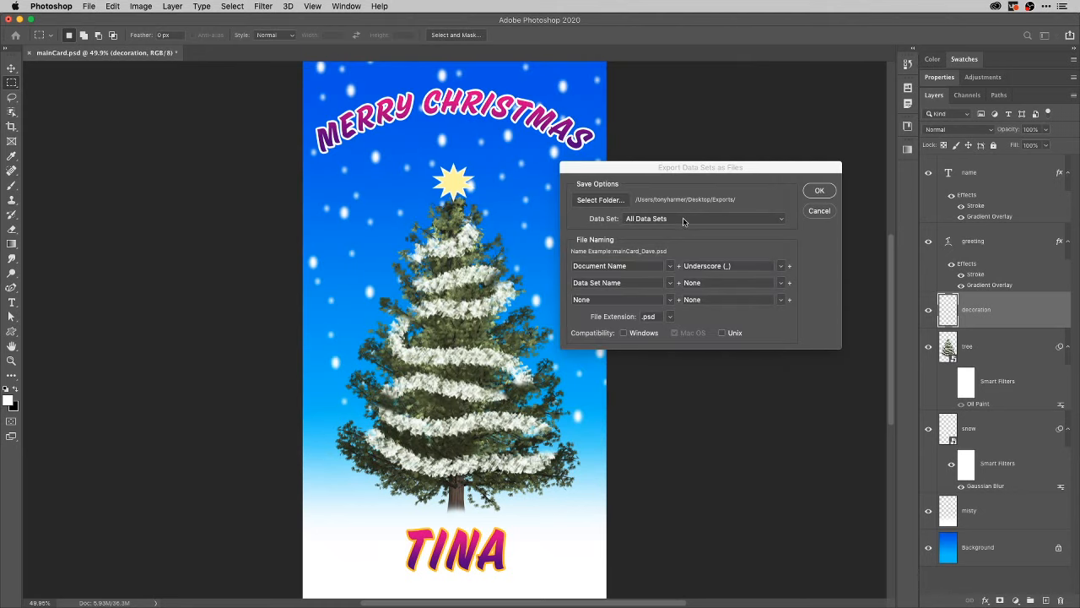
- Keep All Data Sets for the export, use Data Set Name as the first file name part, and set the second part to None
click(783, 221)
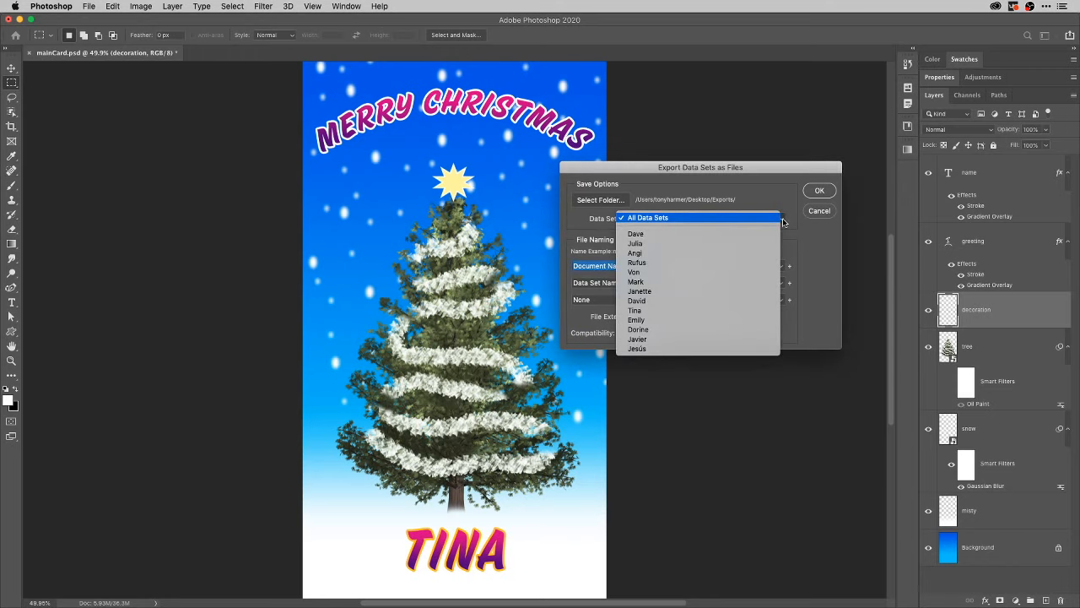
click(791, 225)
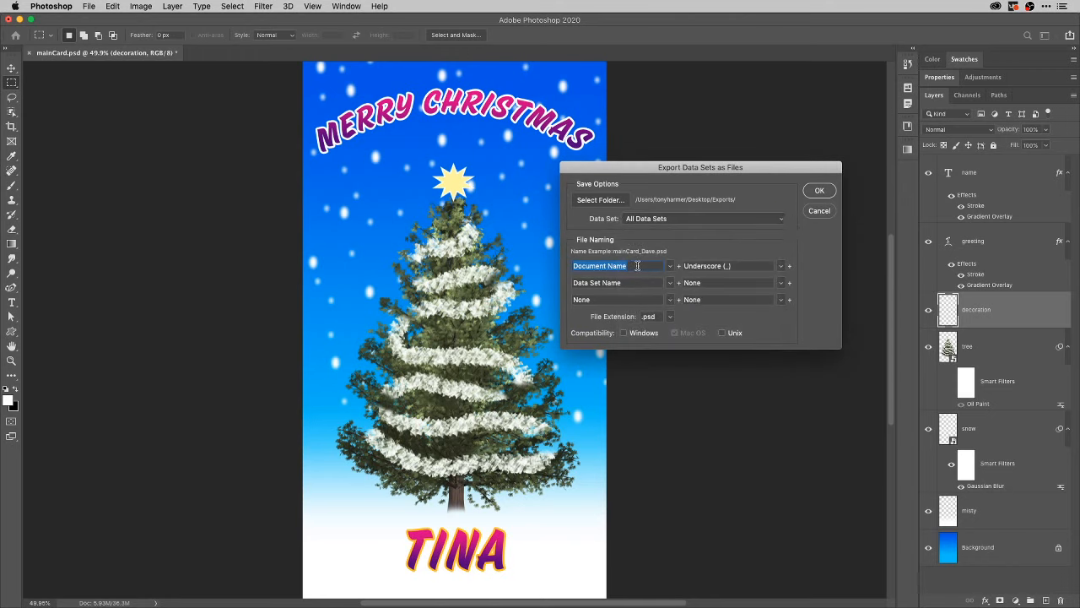
click(670, 267)
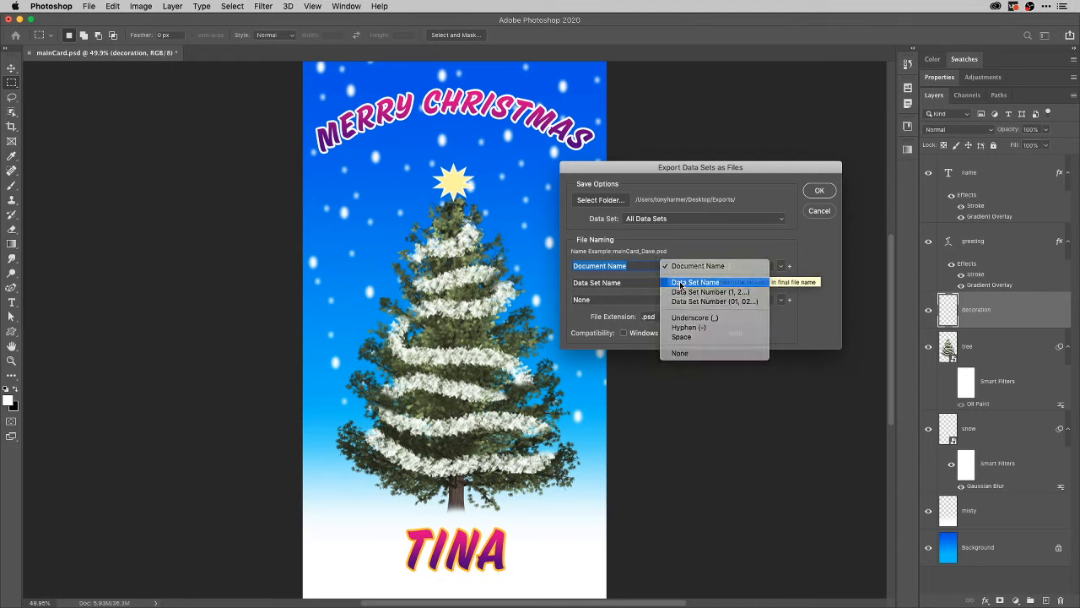
click(695, 282)
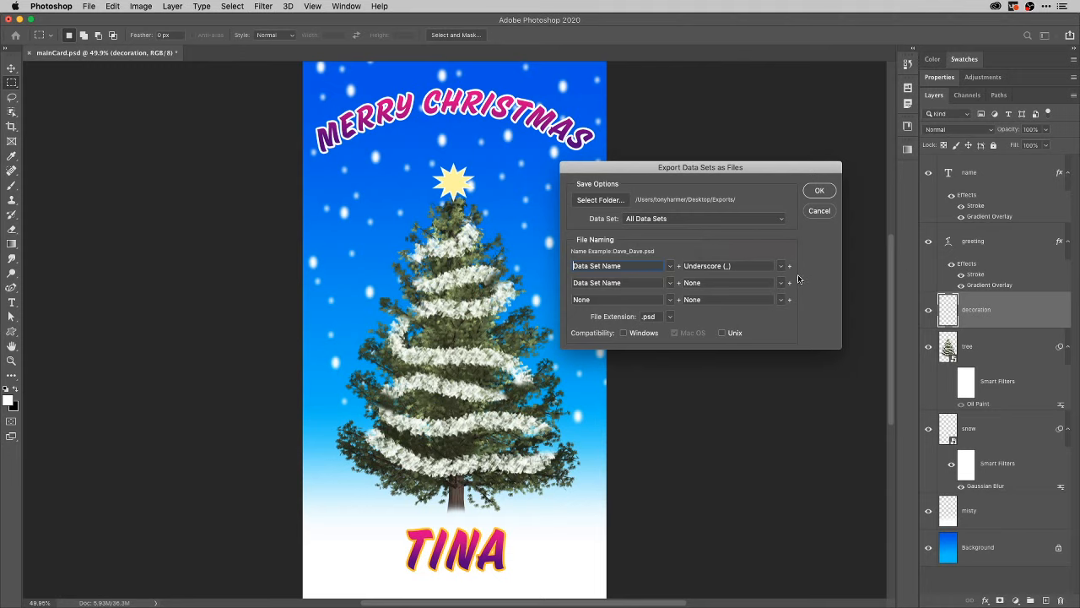
click(670, 288)
click(681, 352)
- Keep the .psd file extension and export the data sets to the Exports folder
click(670, 316)
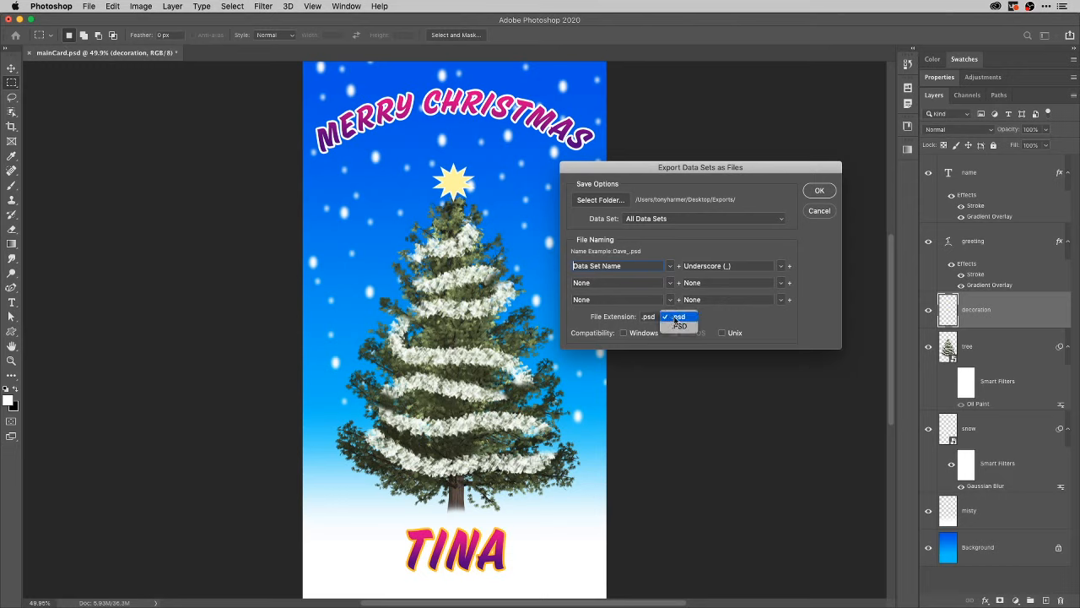
click(668, 316)
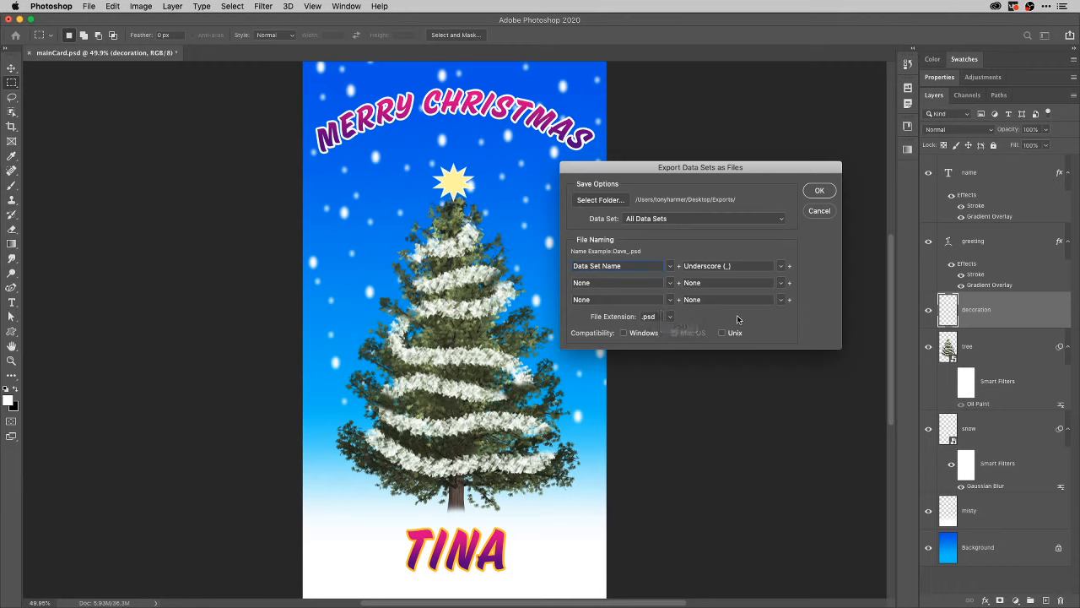
click(820, 192)
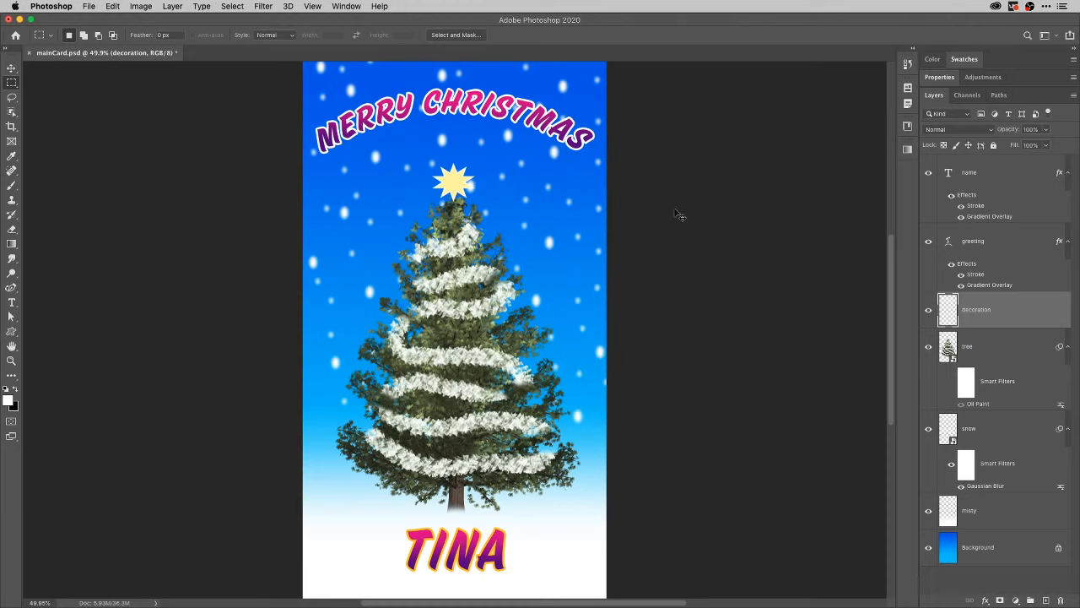
- Switch to Finder and open the Desktop's Exports folder in a new window
key(super+Tab)
key(Tab)
key(Tab)
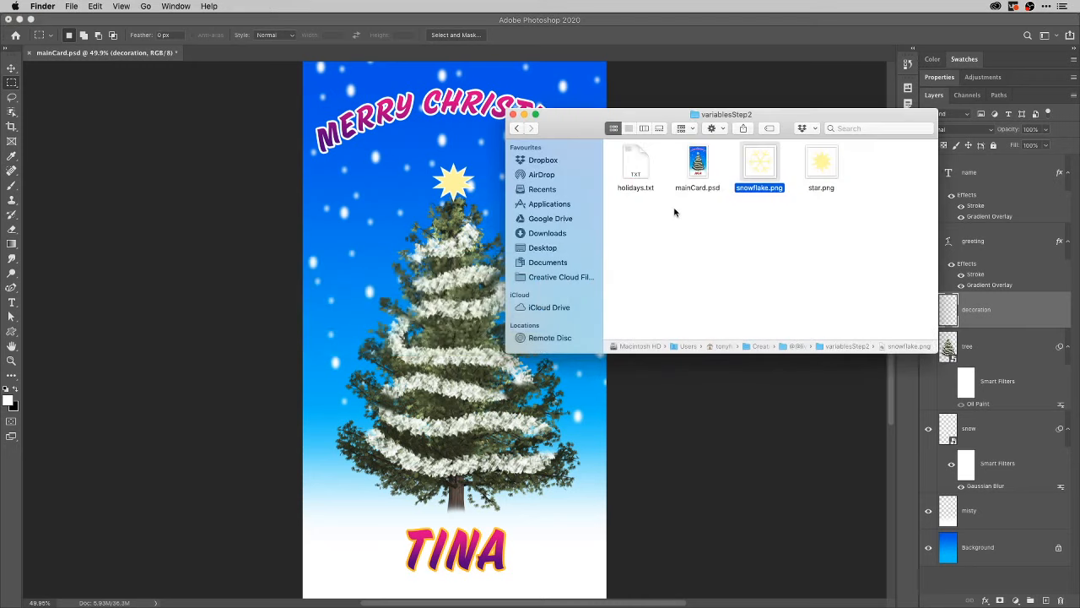
key(super+n)
key(shift+super+d)
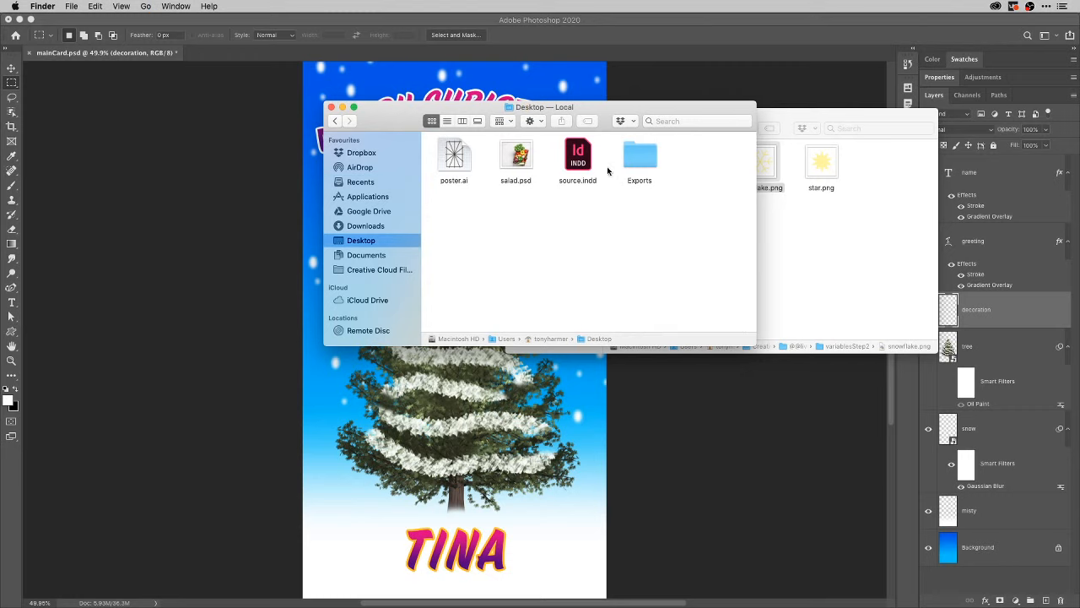
double_click(638, 156)
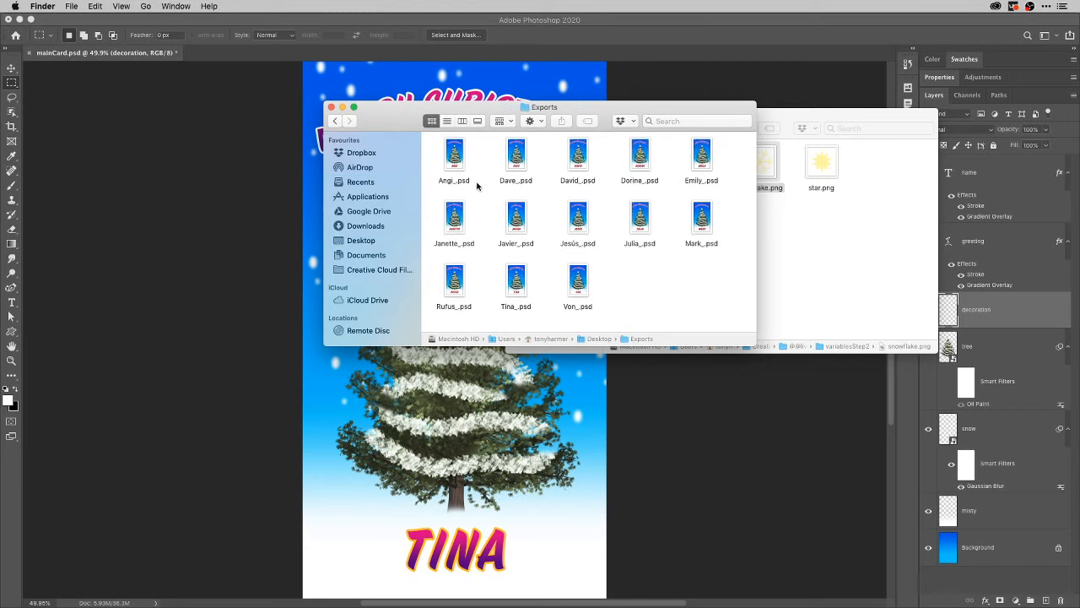
- Preview several of the exported PSD cards, comparing their greetings, decorations and recipient names, and clear the file selection
click(454, 158)
key(space)
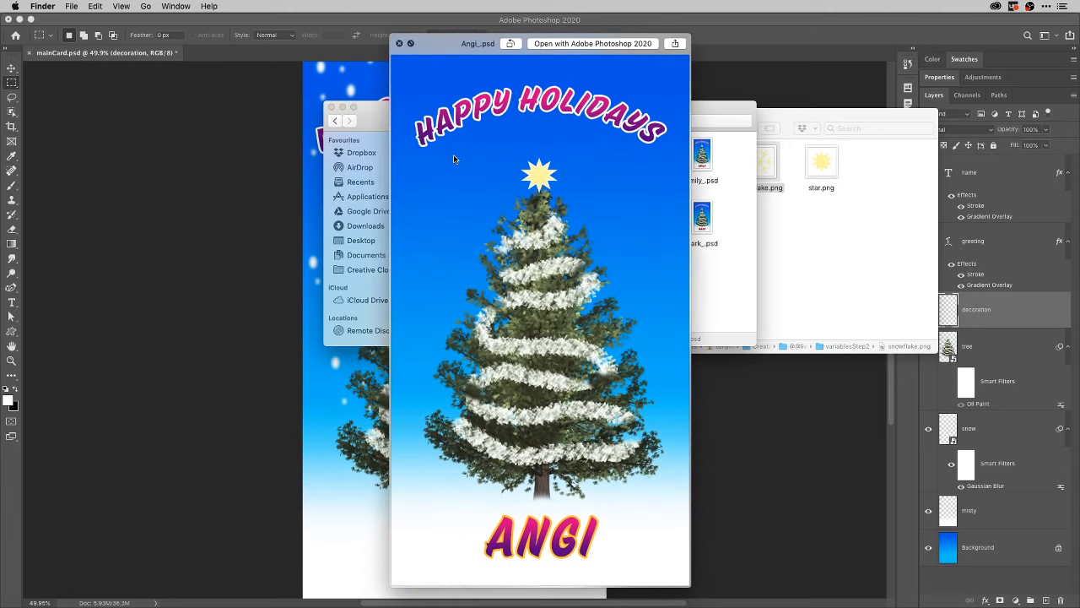
key(Right)
key(Right)
key(Right)
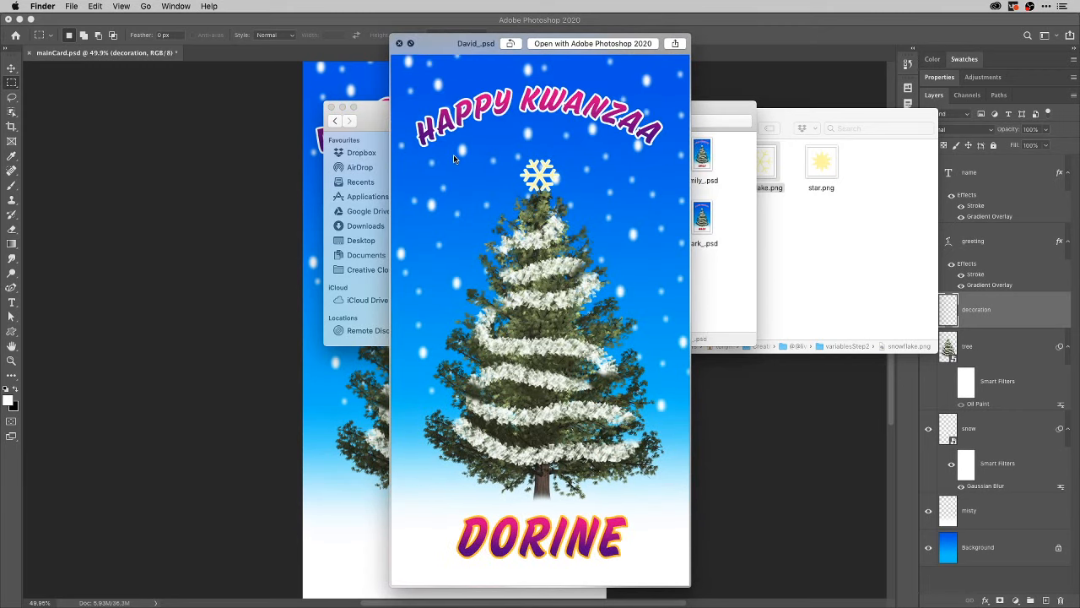
key(Right)
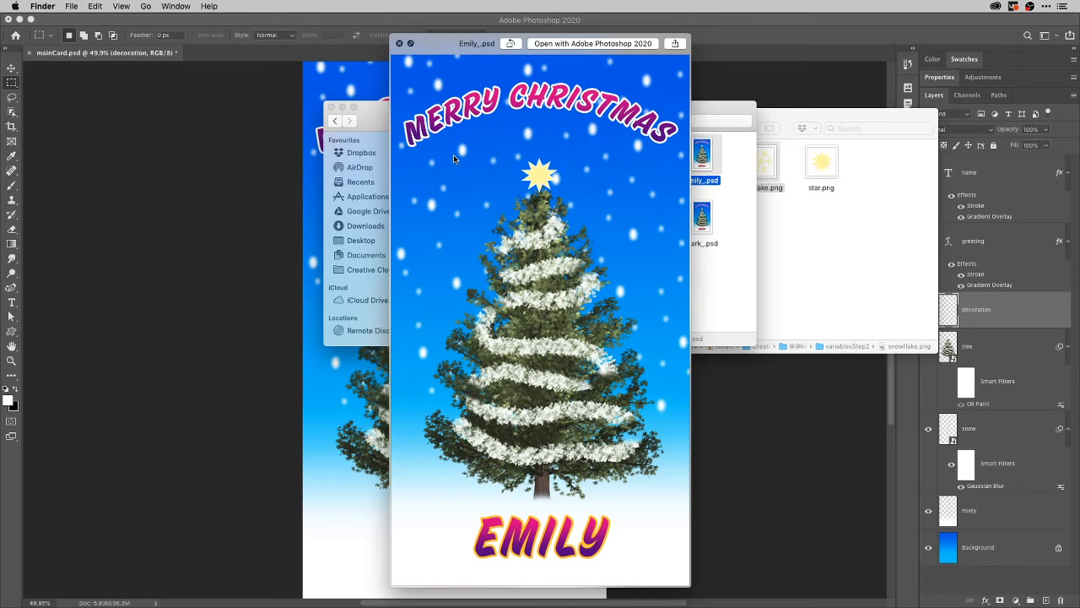
key(Down)
key(Left)
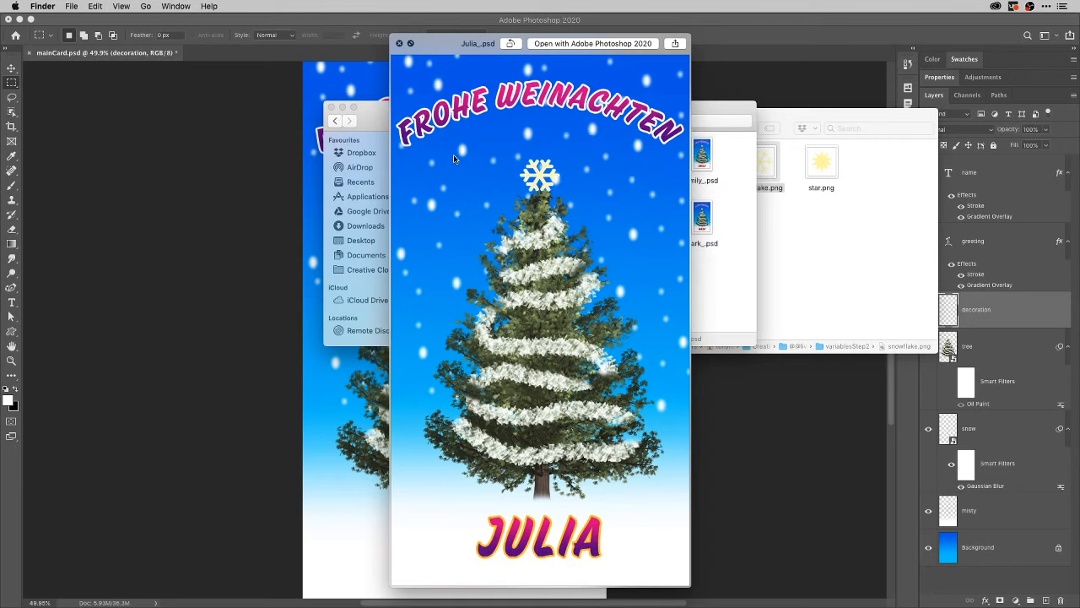
key(space)
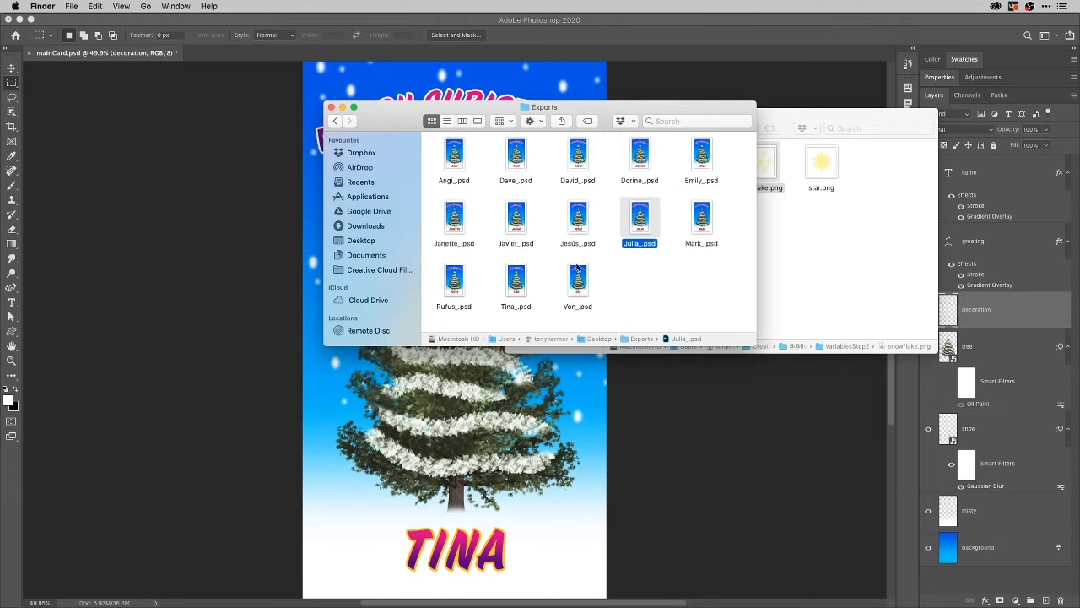
click(707, 288)
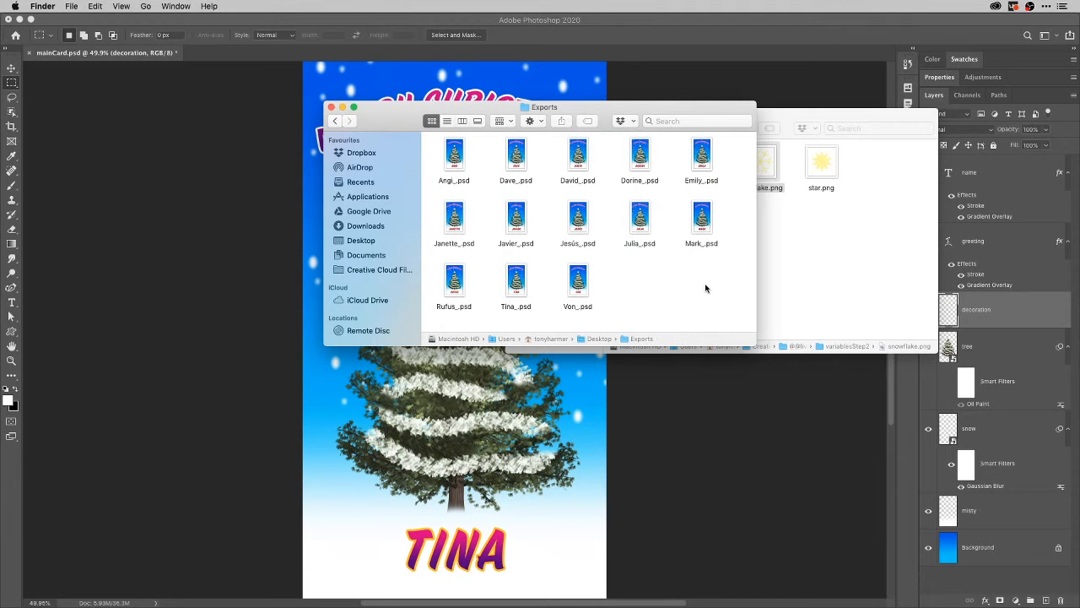
- Switch back to Photoshop, open the Image Processor script and choose the Exports folder as the source of images
click(644, 422)
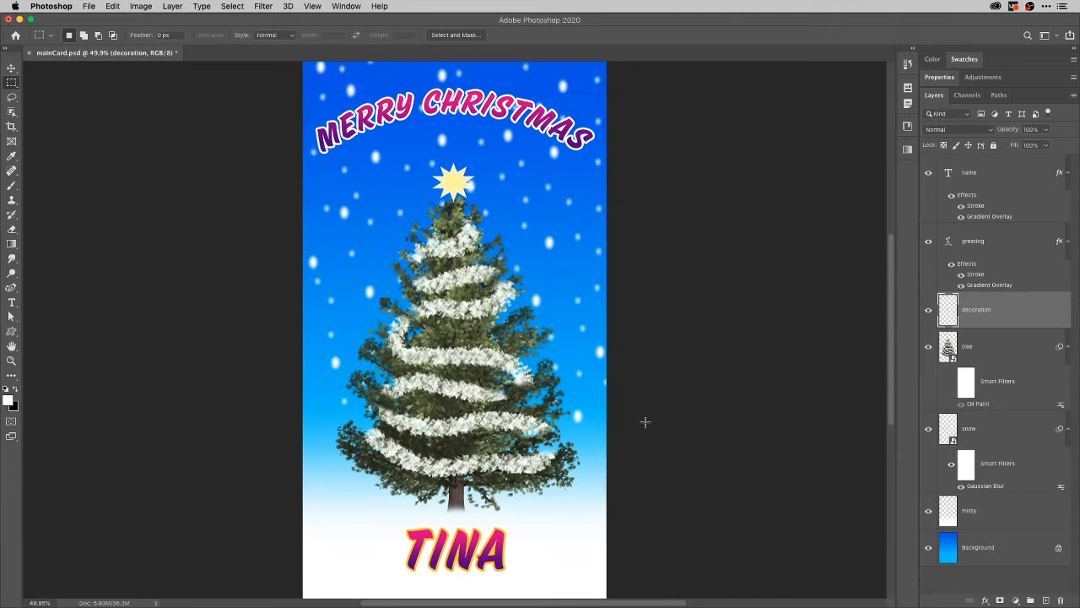
click(90, 5)
mouse_move(120, 263)
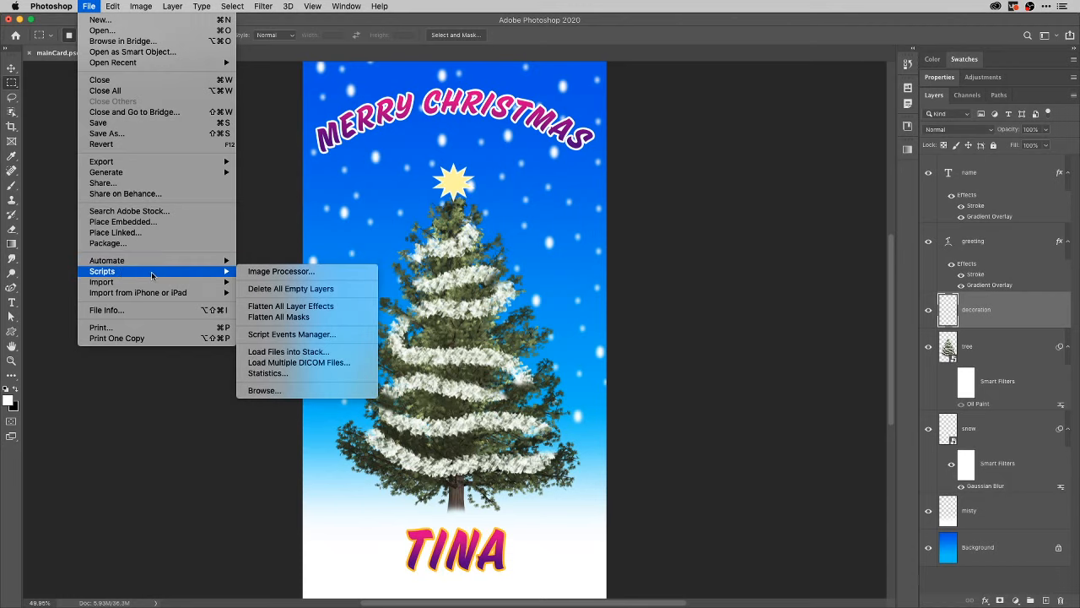
click(261, 272)
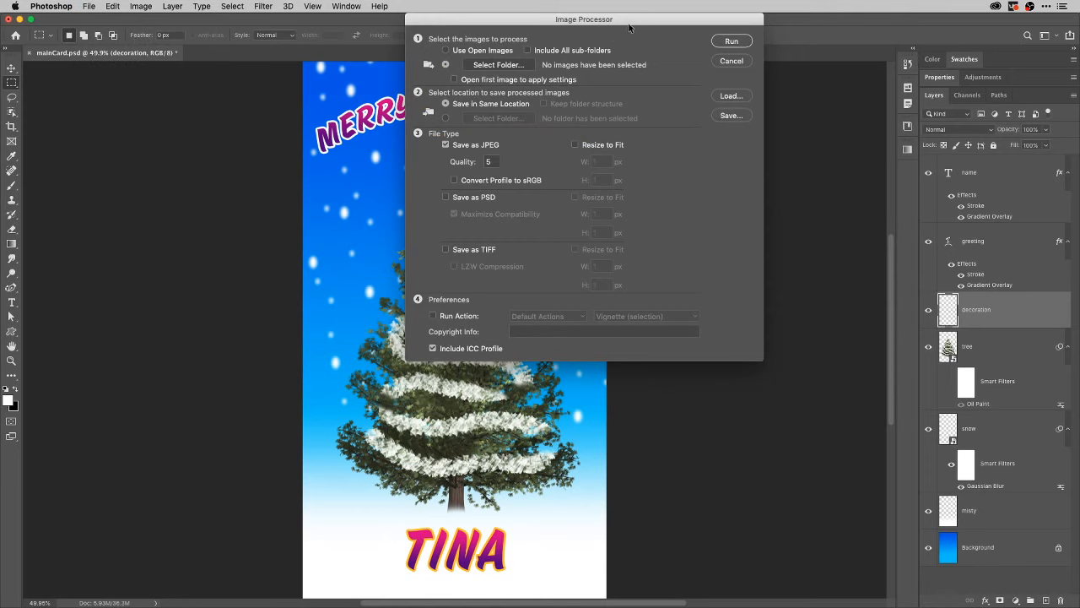
drag(629, 28, 679, 145)
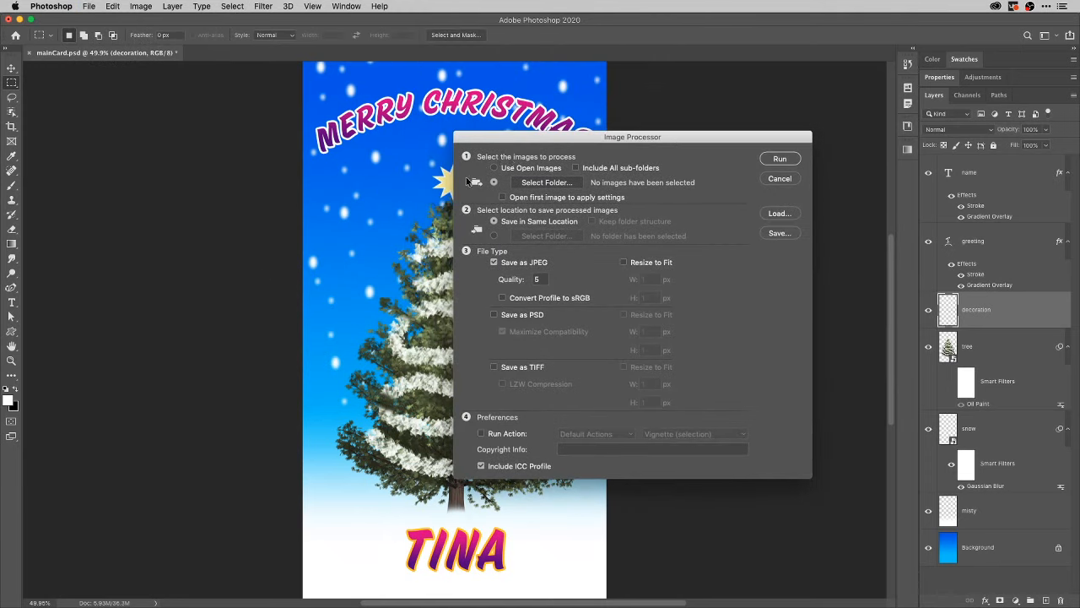
click(552, 182)
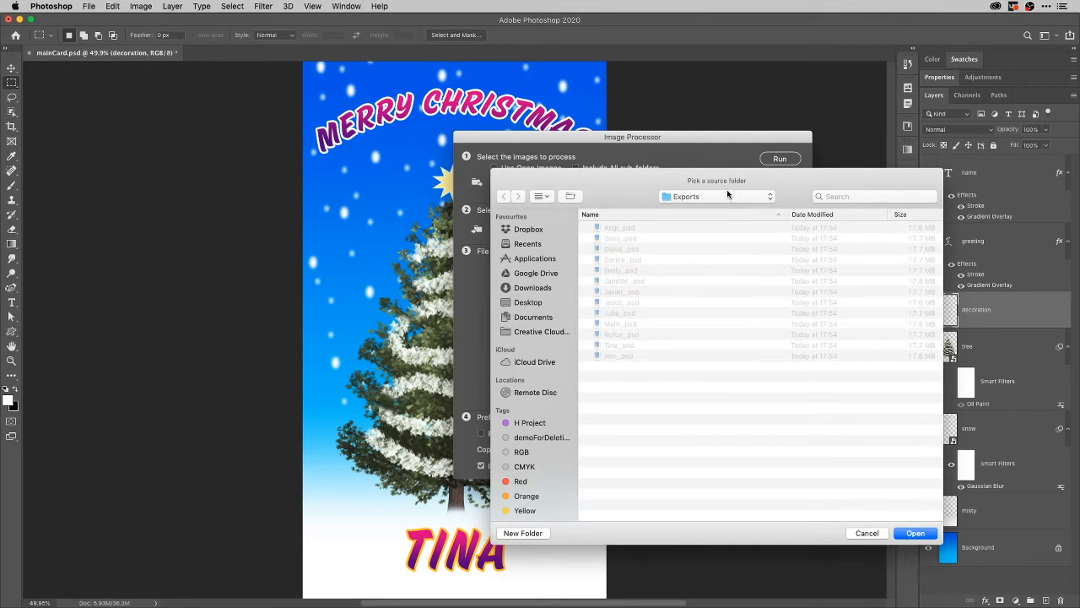
click(917, 532)
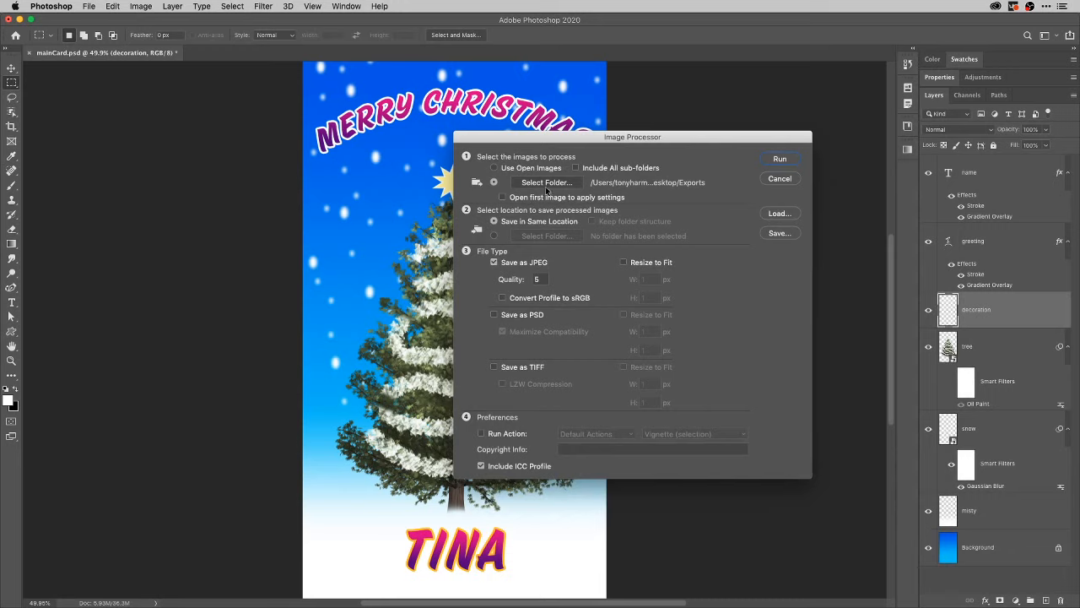
- Create a folder named usable inside Exports and choose it as the destination for the processed images
click(494, 237)
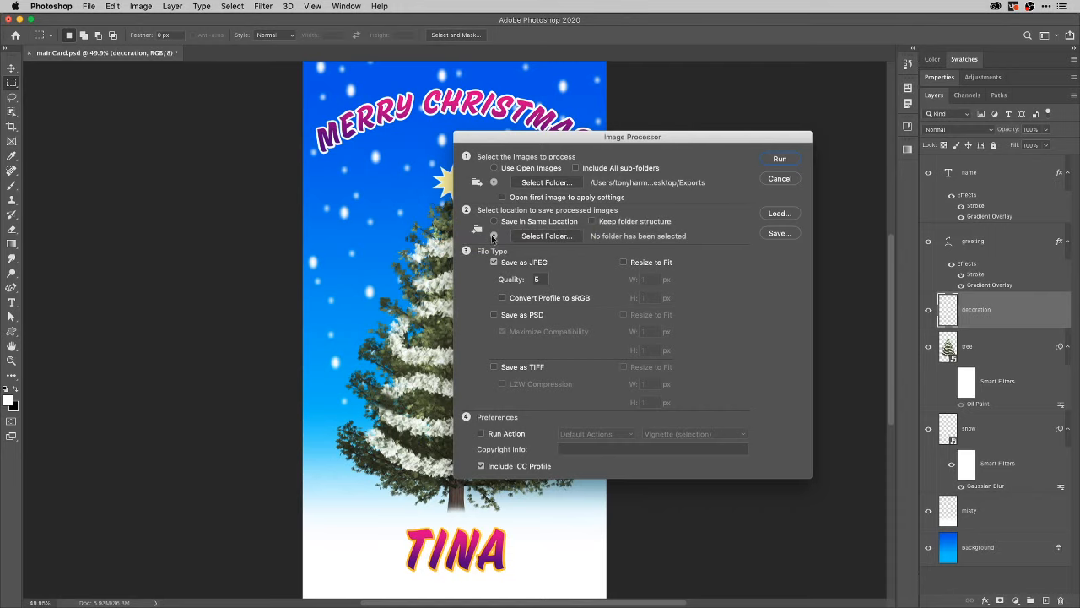
click(547, 238)
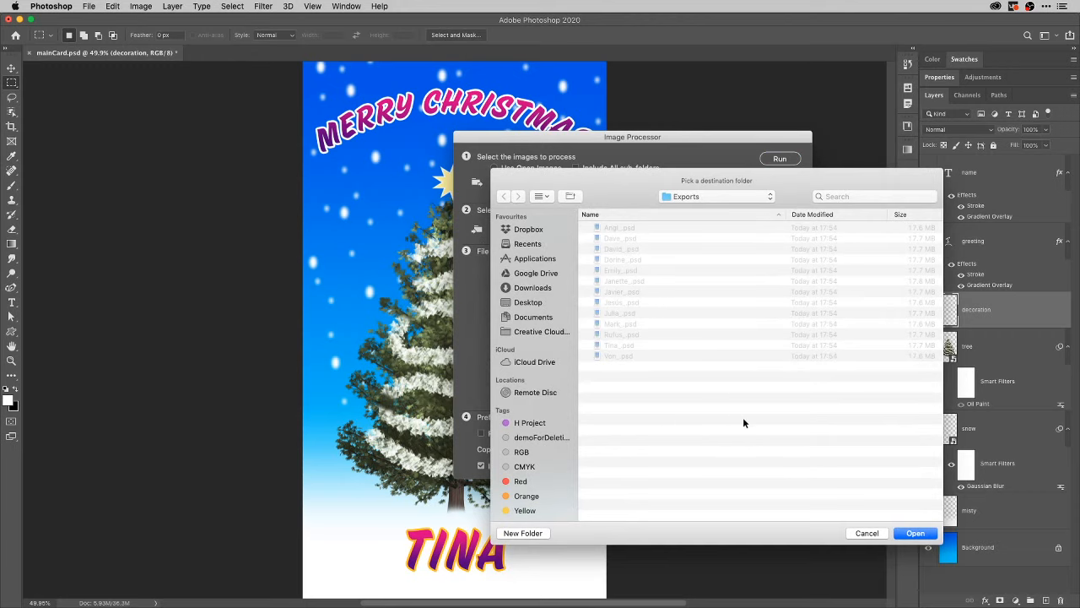
key(super+shift+n)
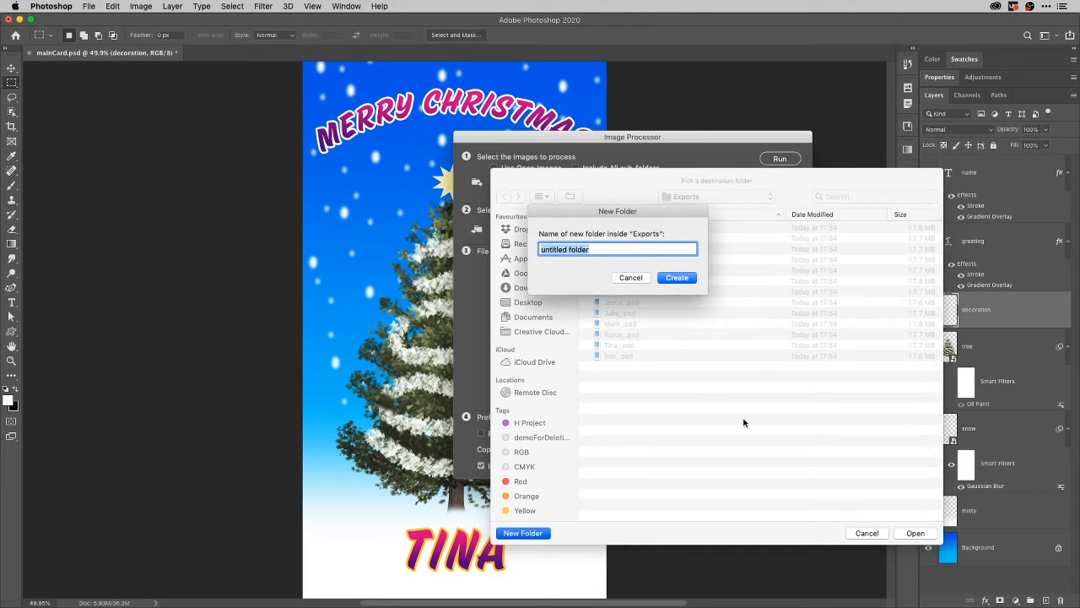
text(usable)
key(Return)
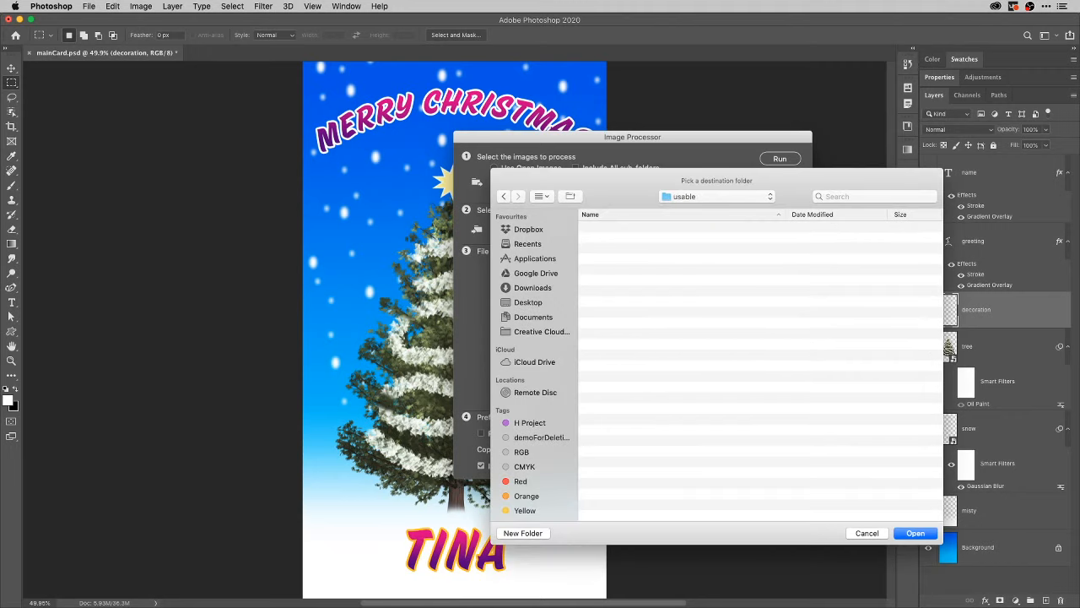
click(918, 535)
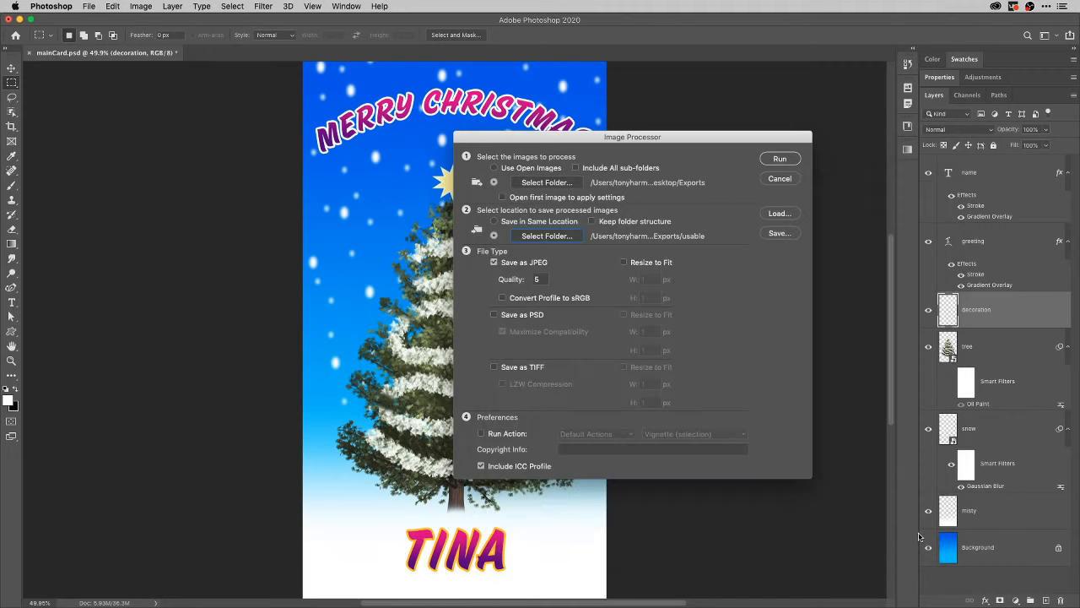
- Set the JPEG quality to 12 and run the Image Processor on the exported cards
double_click(539, 278)
text(12)
click(787, 160)
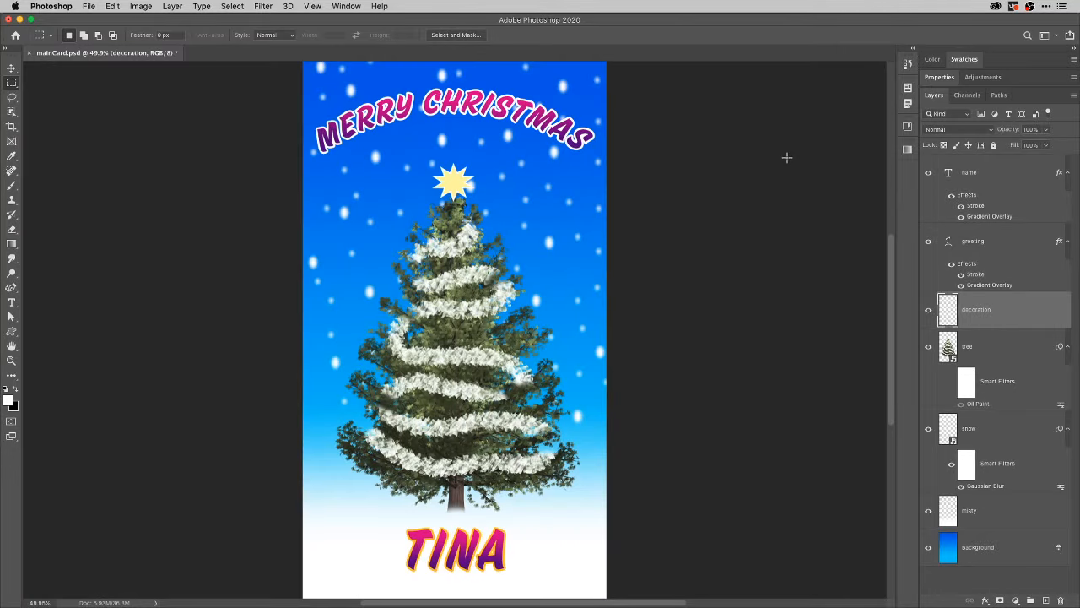
- Switch to Finder and open the JPEG folder inside the usable folder
key(super+Tab)
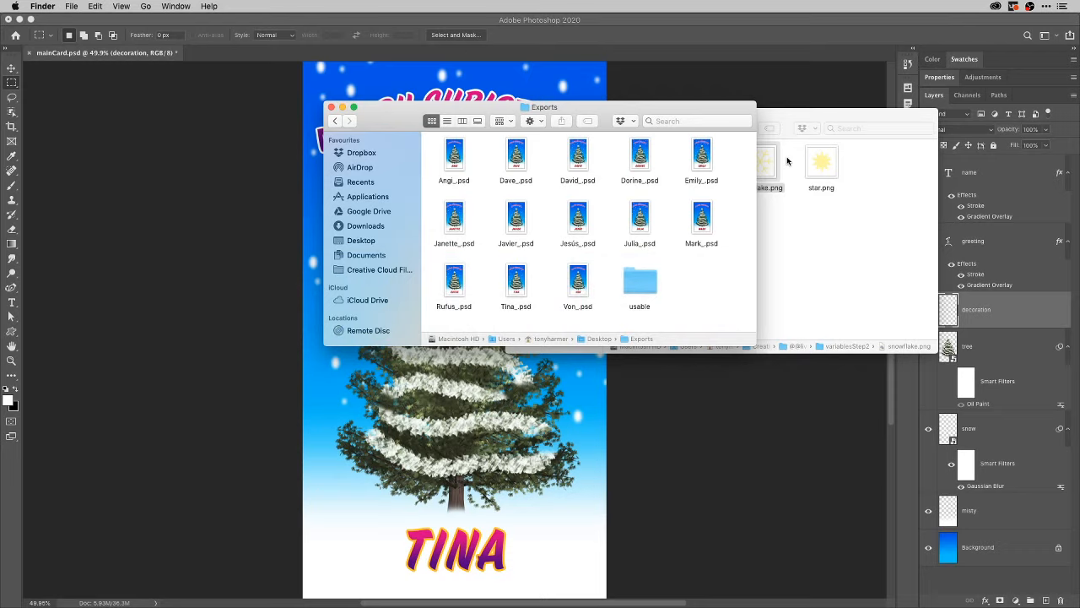
double_click(645, 284)
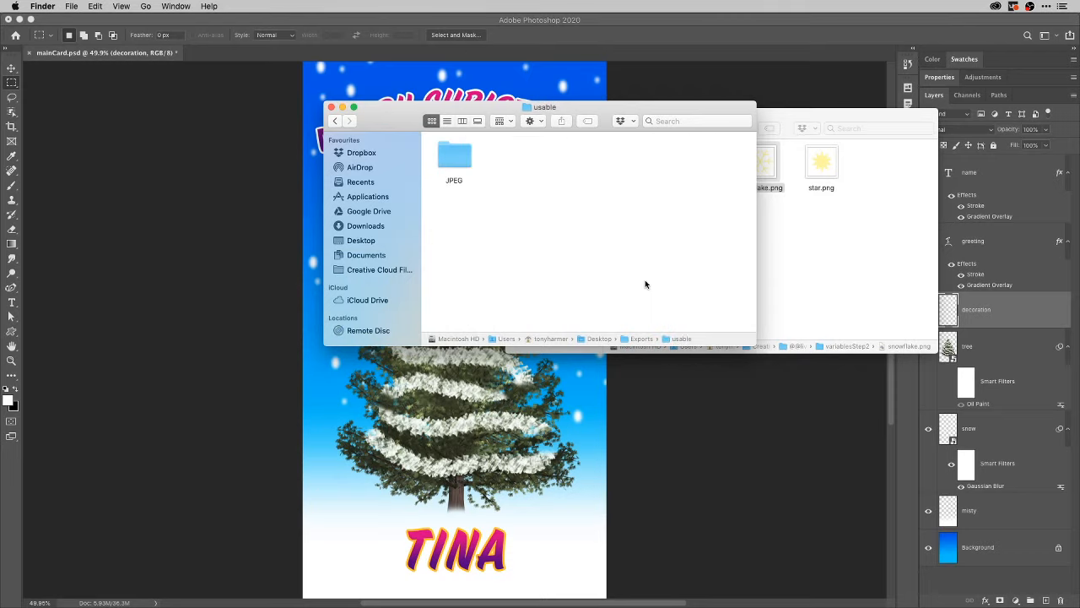
click(456, 156)
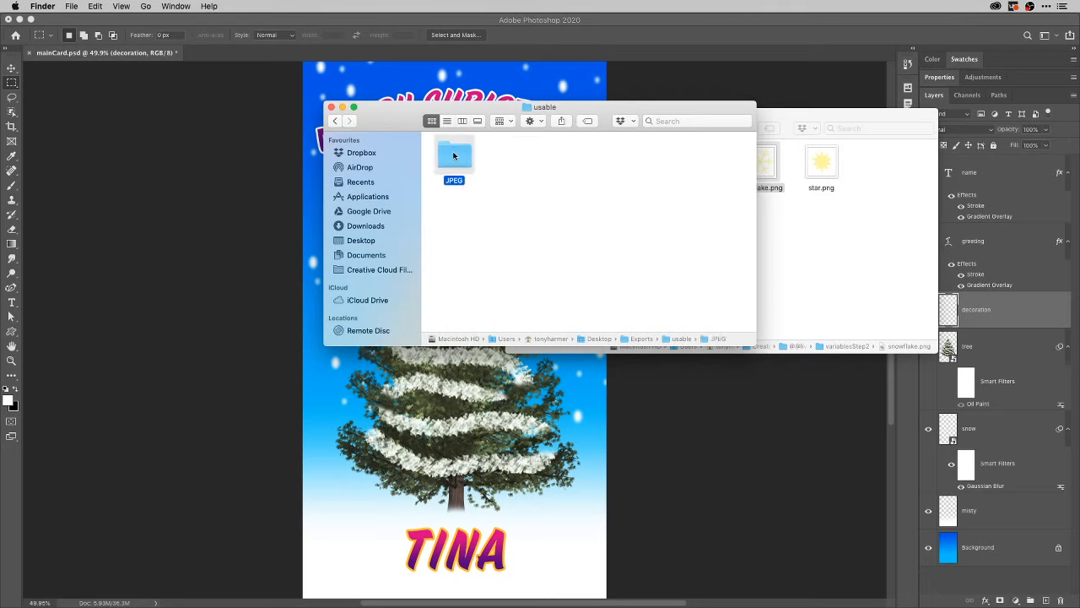
double_click(452, 159)
- Preview the first several JPEG cards, checking their greetings and decorations, and close the preview
click(455, 156)
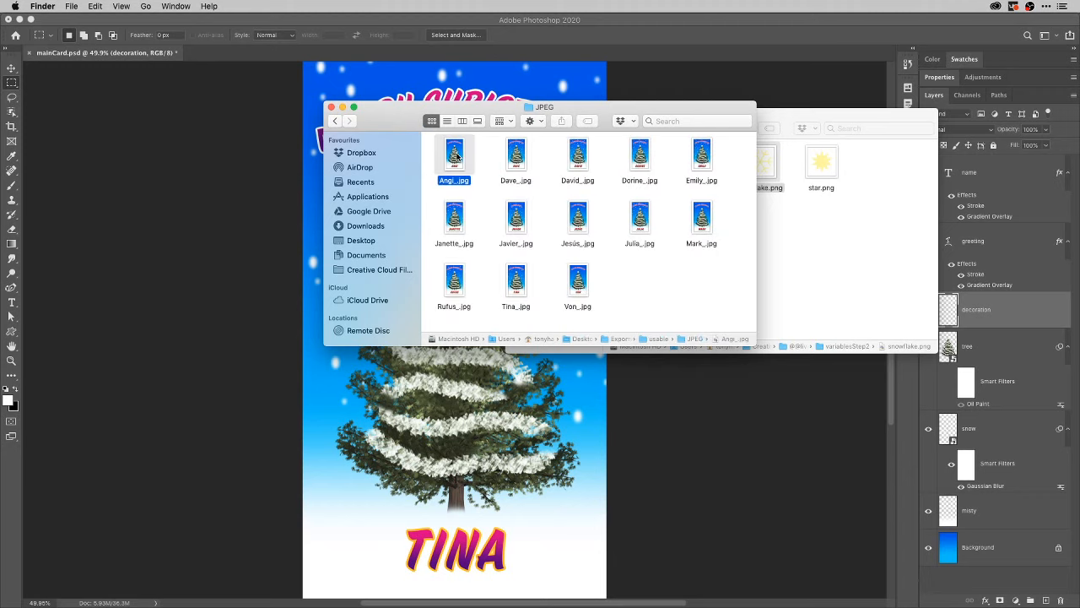
key(space)
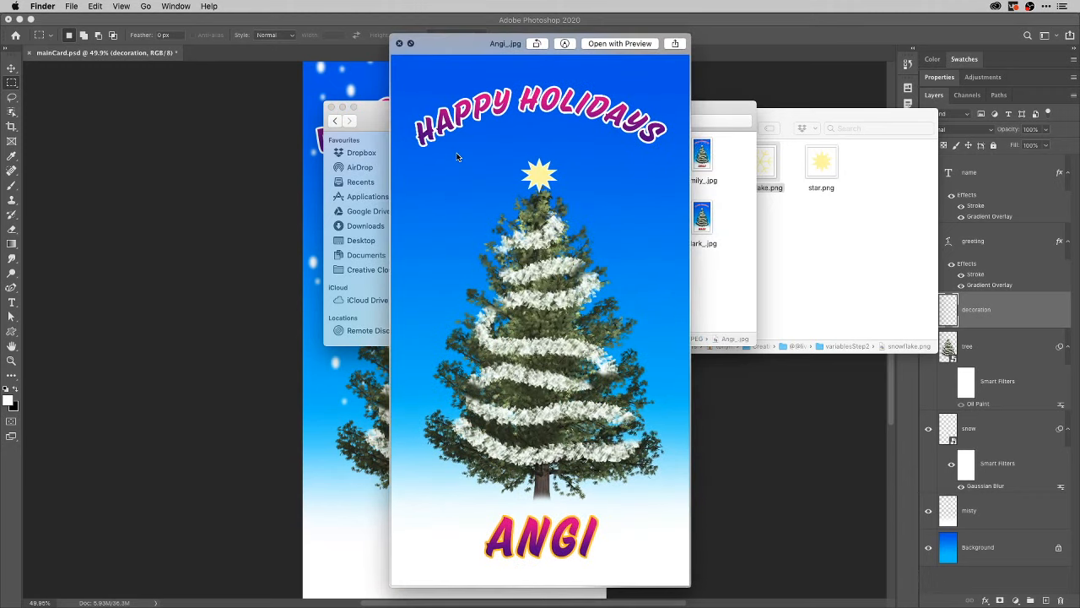
key(Right)
key(Right)
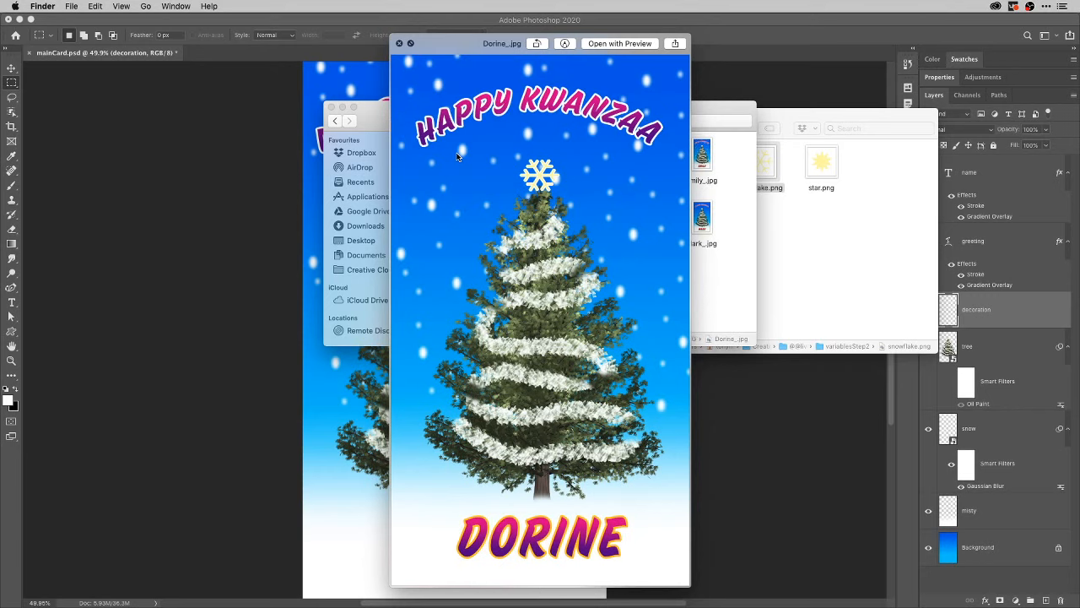
key(Right)
key(space)
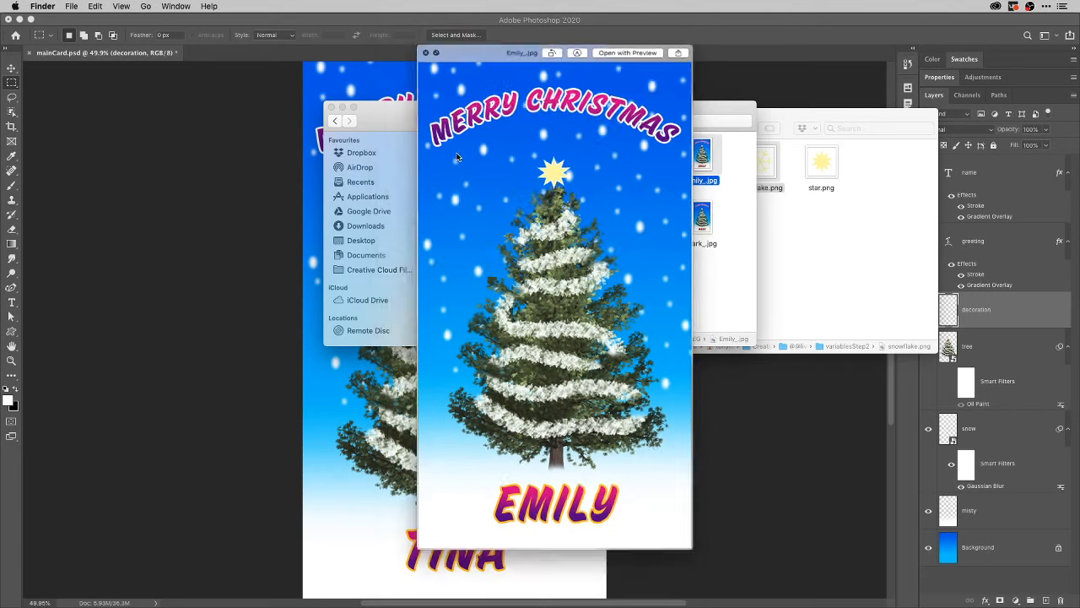